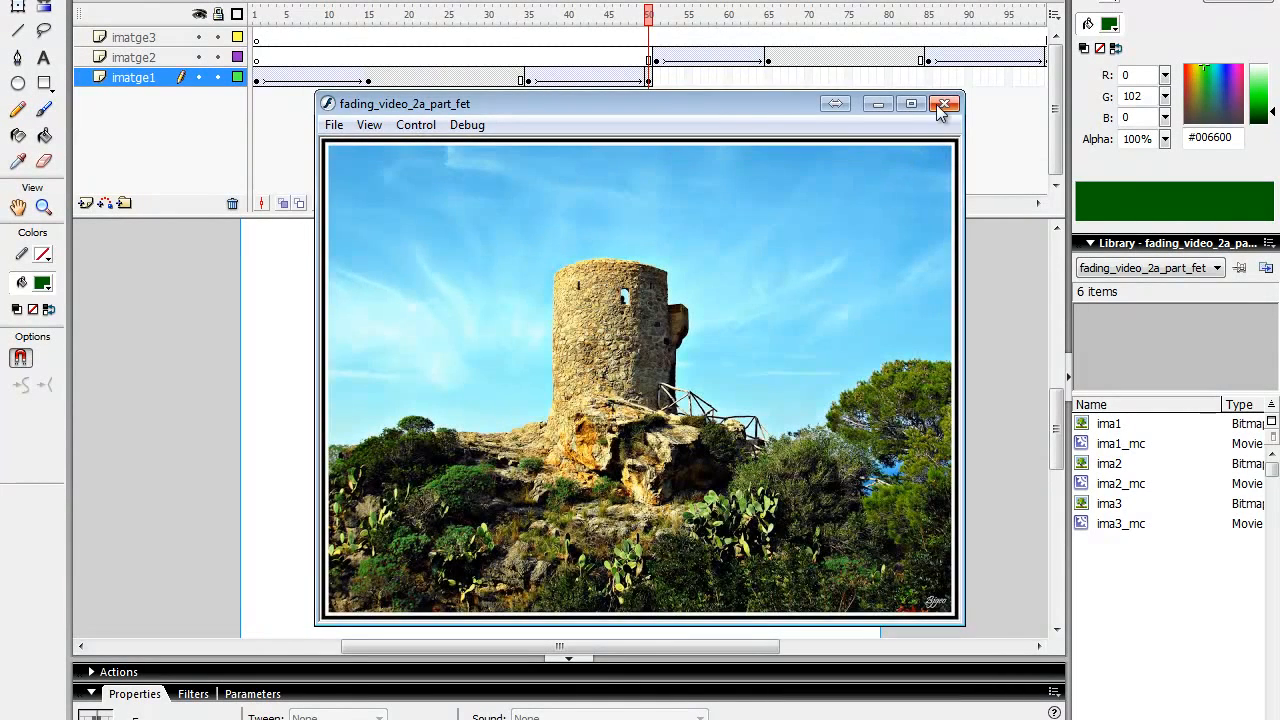
Step: Close the movie preview and add a stop(); script to frame 50 of the imatge1 layer
left_click(945, 104)
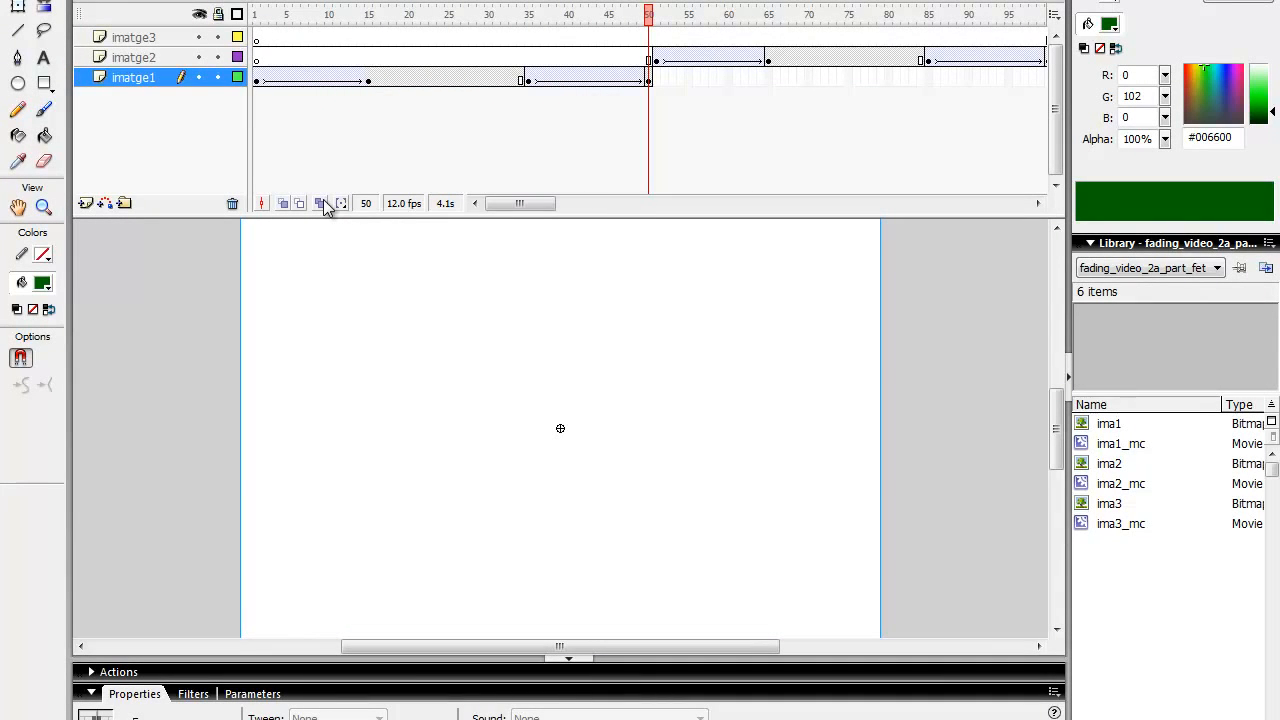
left_click(649, 82)
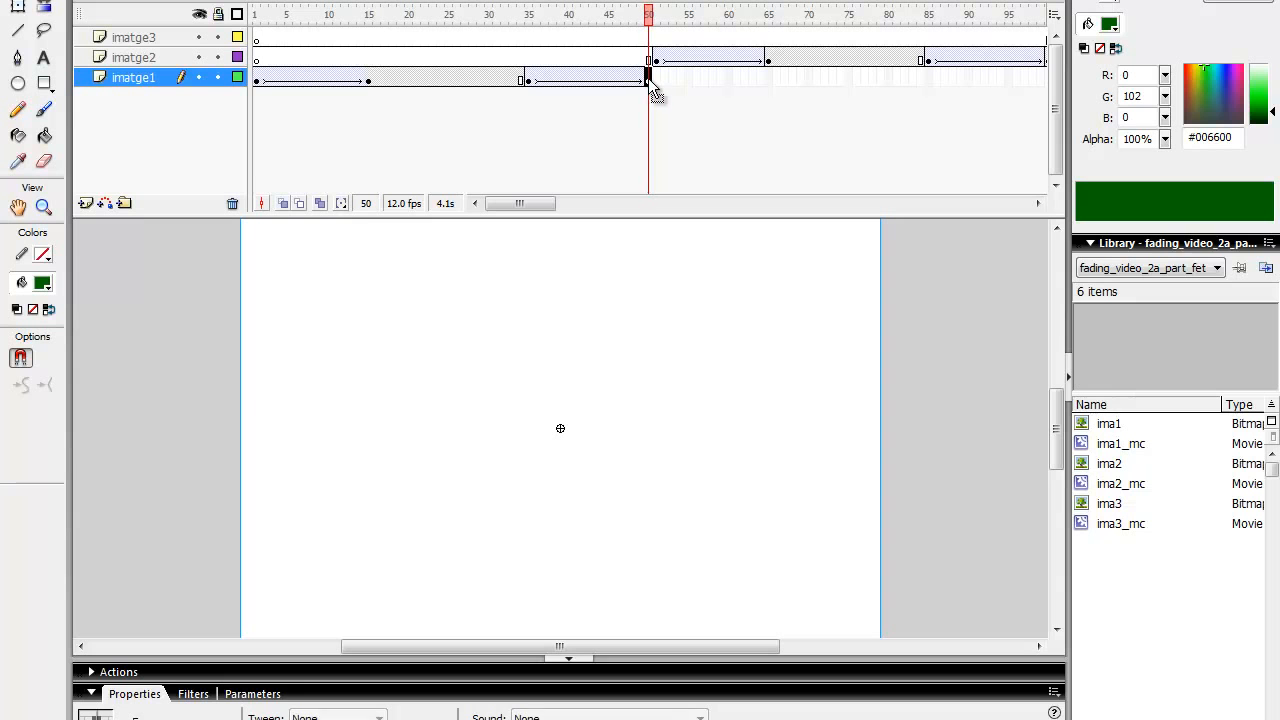
left_click(119, 676)
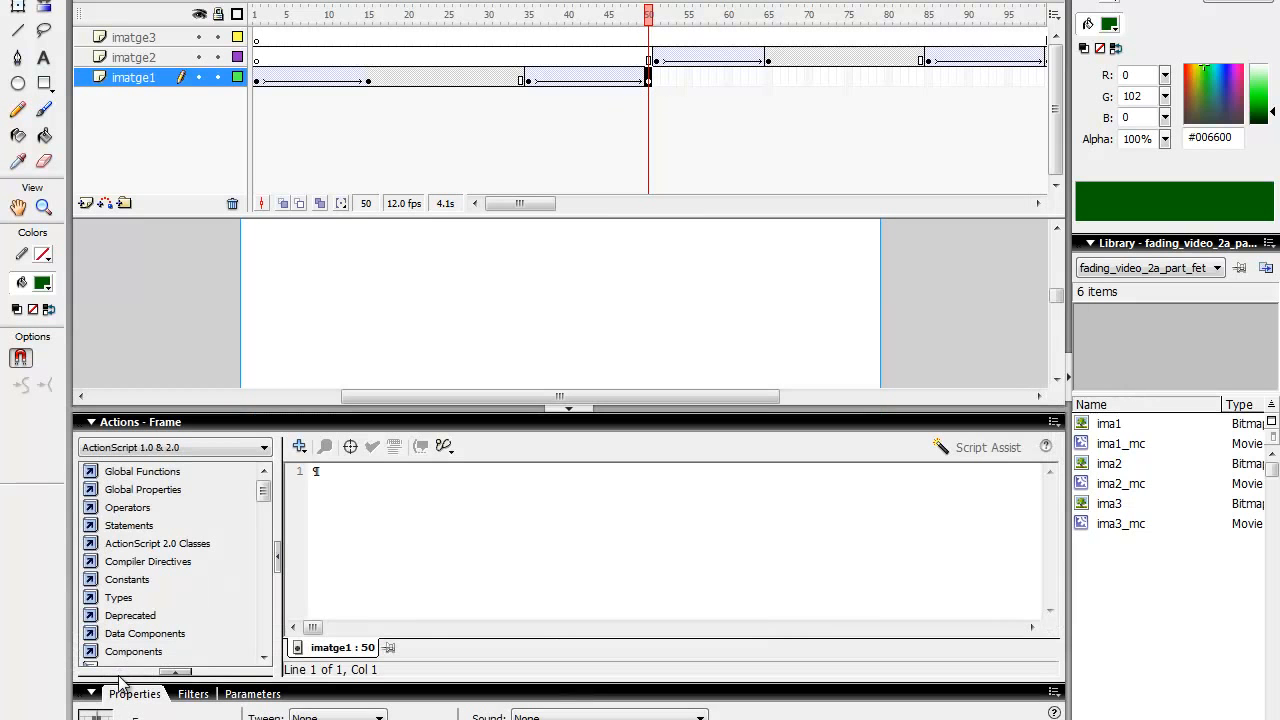
left_click(312, 474)
type("stop();")
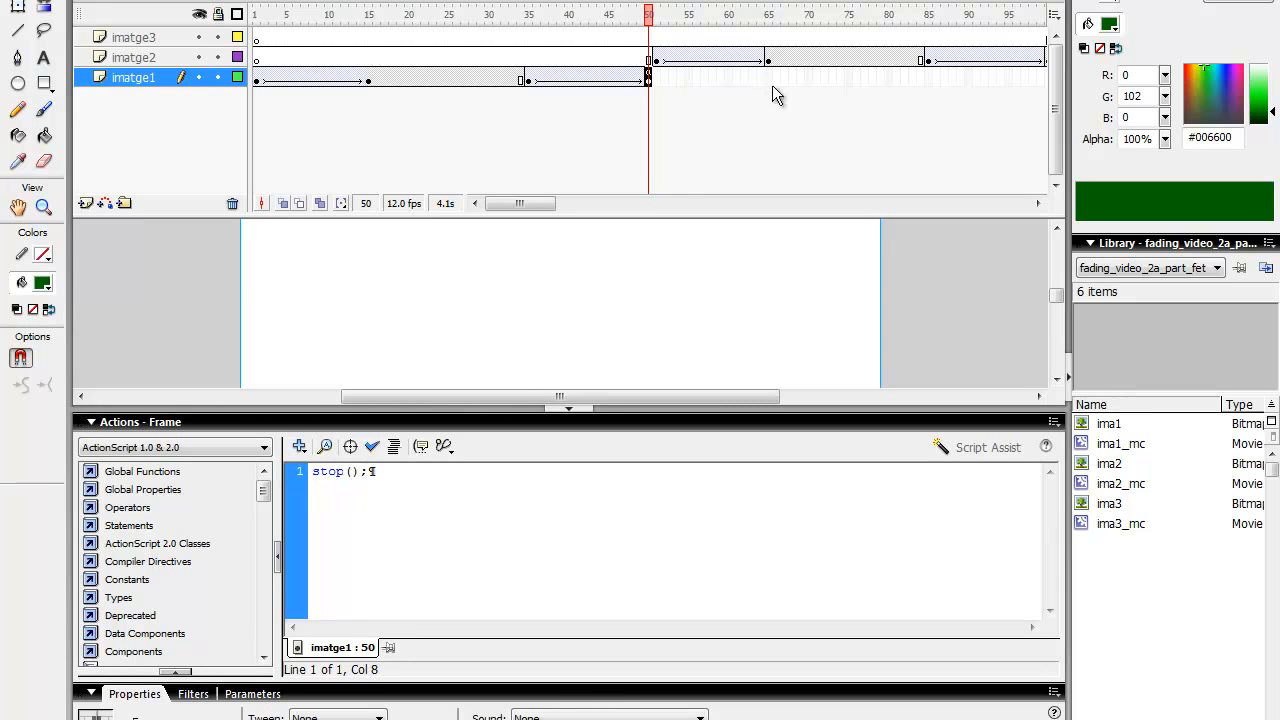
Step: Add a stop(); script to the last keyframe of the imatge2 layer, at frame 100
left_click_drag(553, 204, 571, 203)
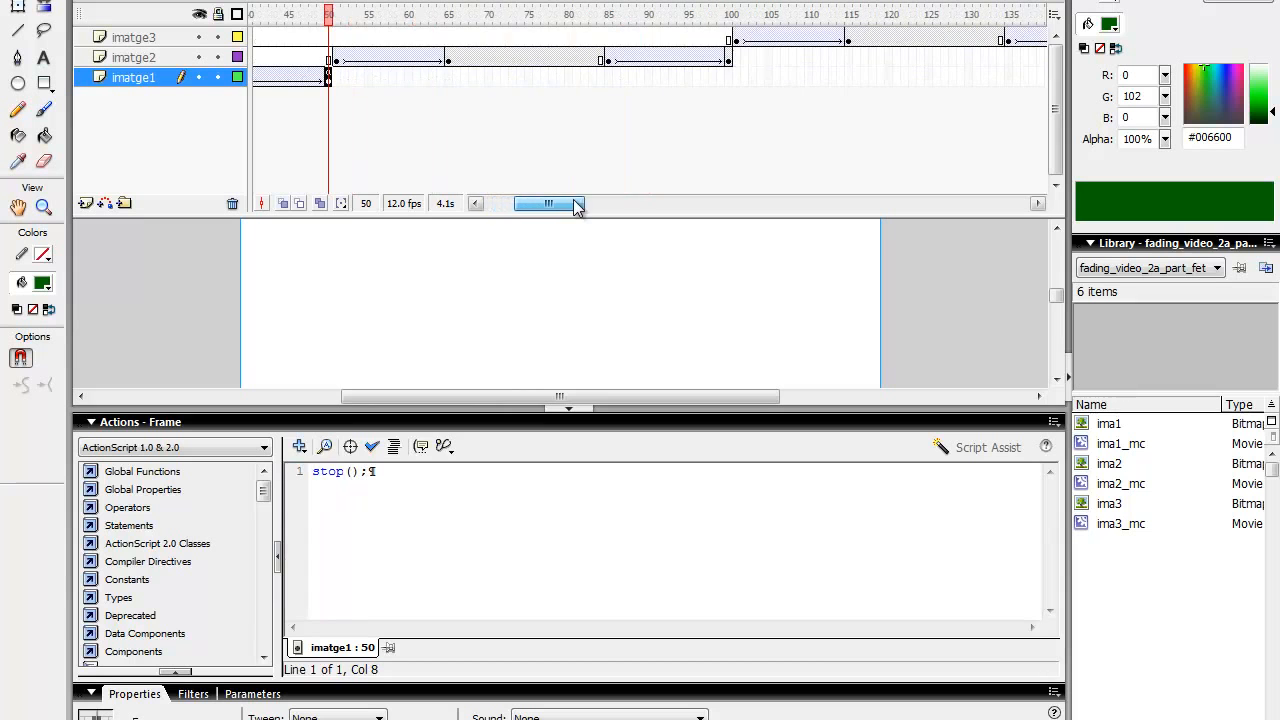
left_click(730, 61)
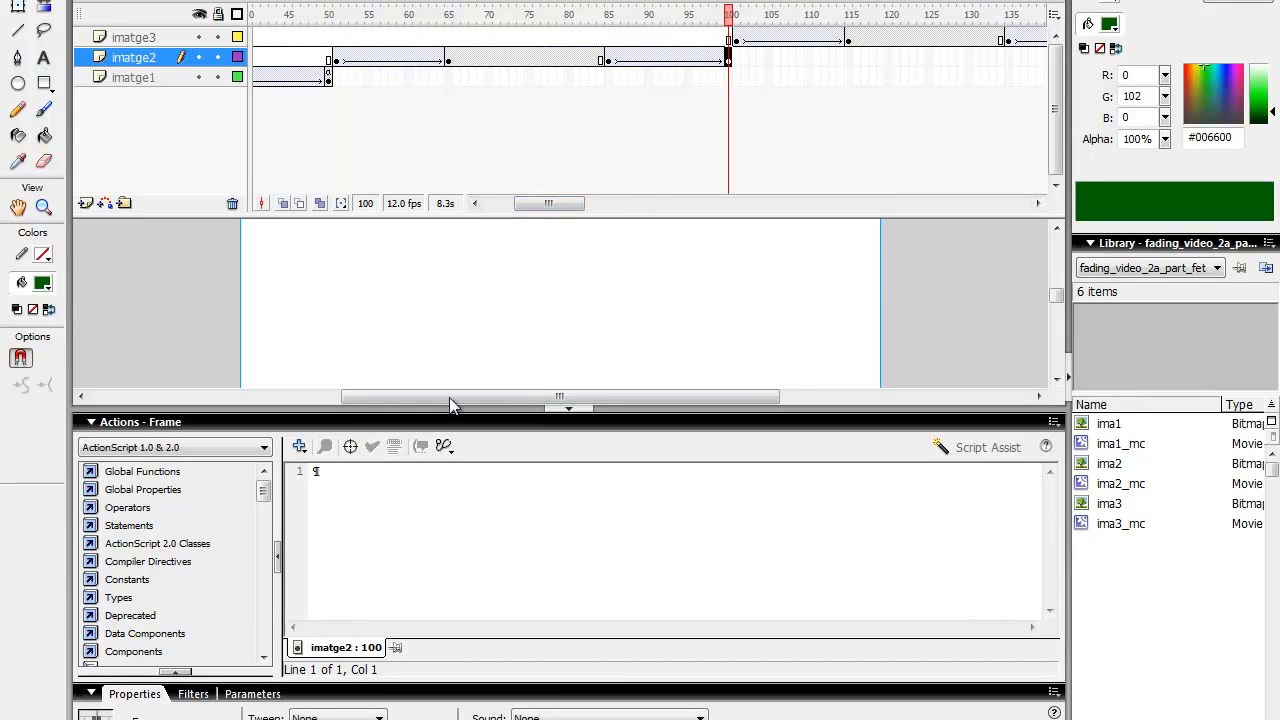
left_click(314, 471)
type("stop()")
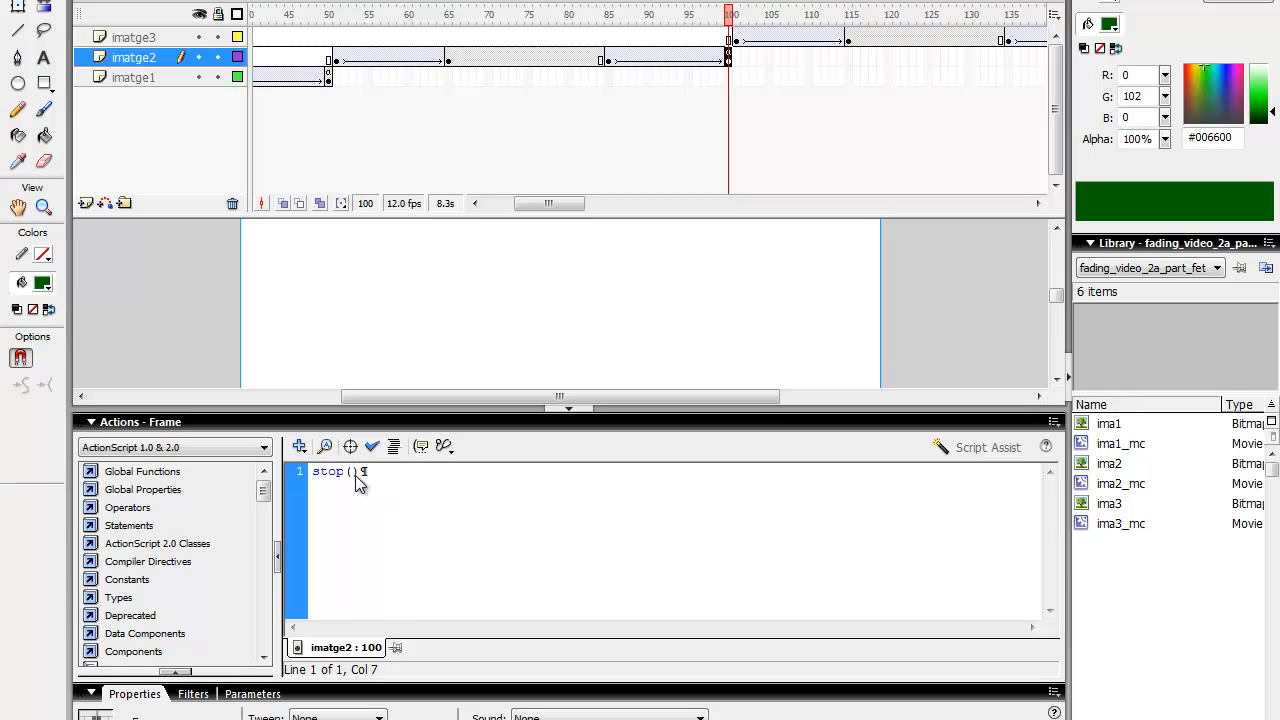
Step: Add a stop(); script to the last keyframe of the imatge3 layer, at frame 150
left_click_drag(565, 205, 600, 207)
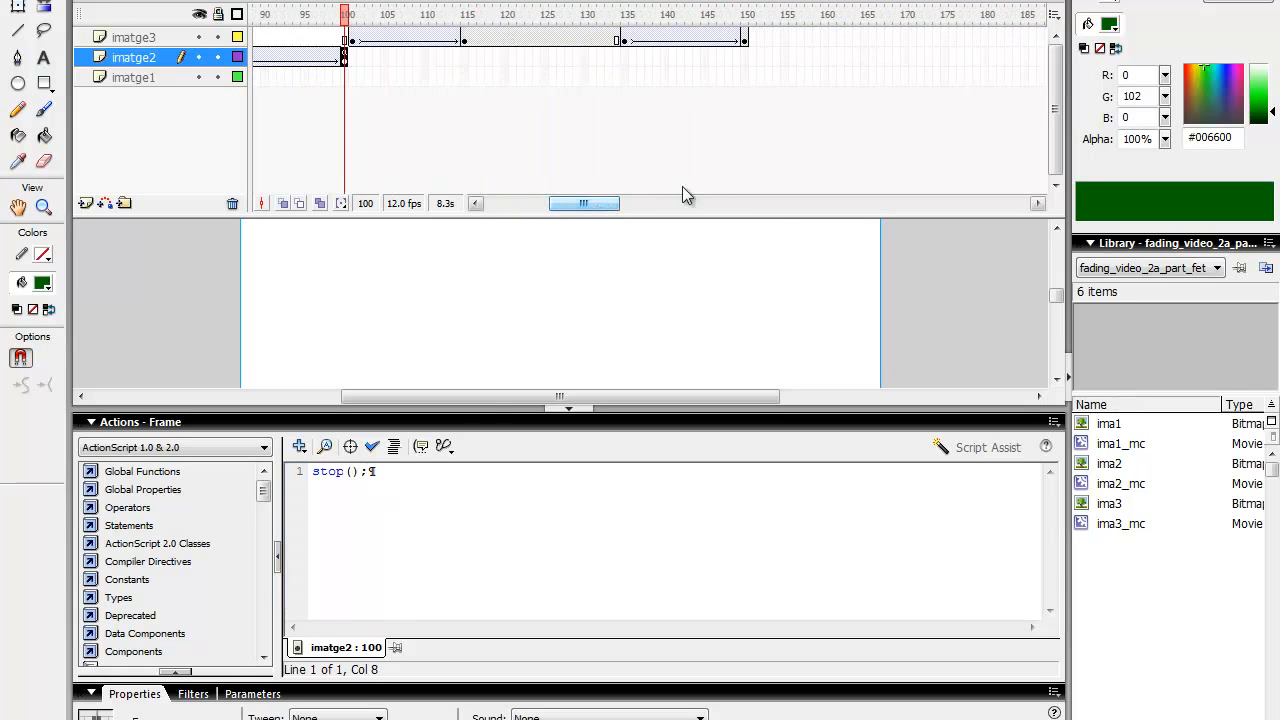
left_click(744, 40)
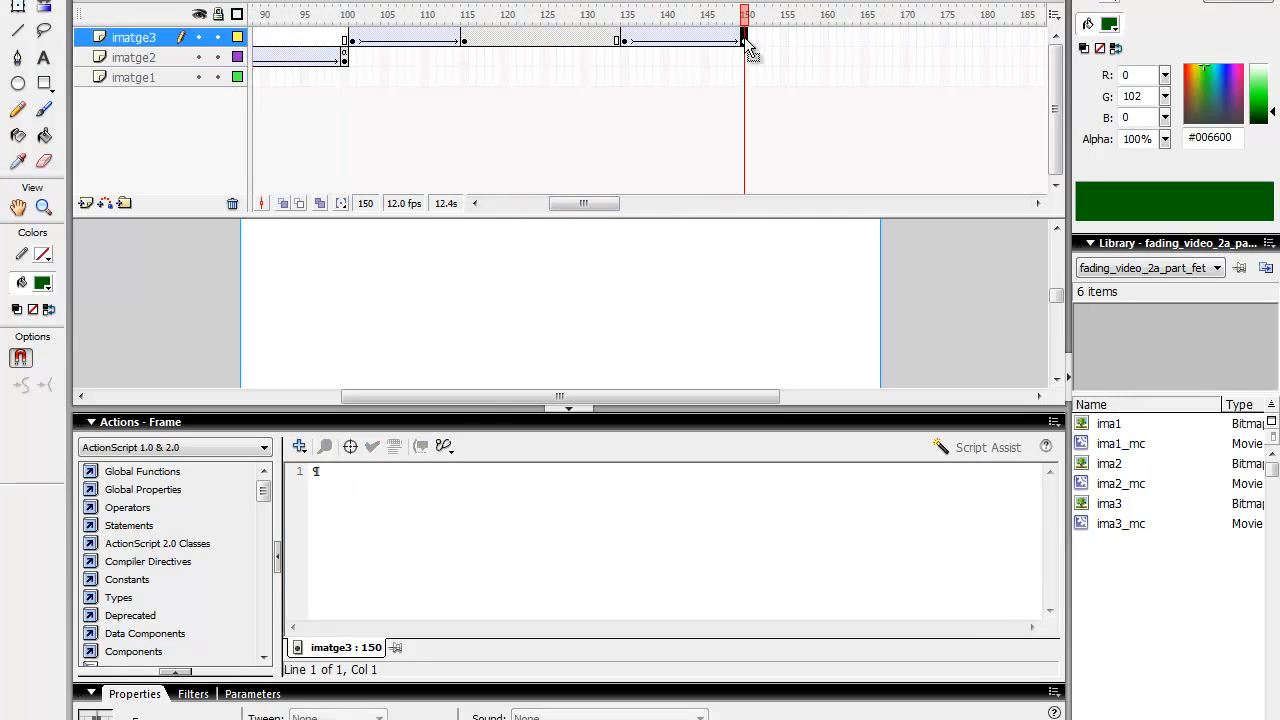
left_click(311, 477)
type("stop();")
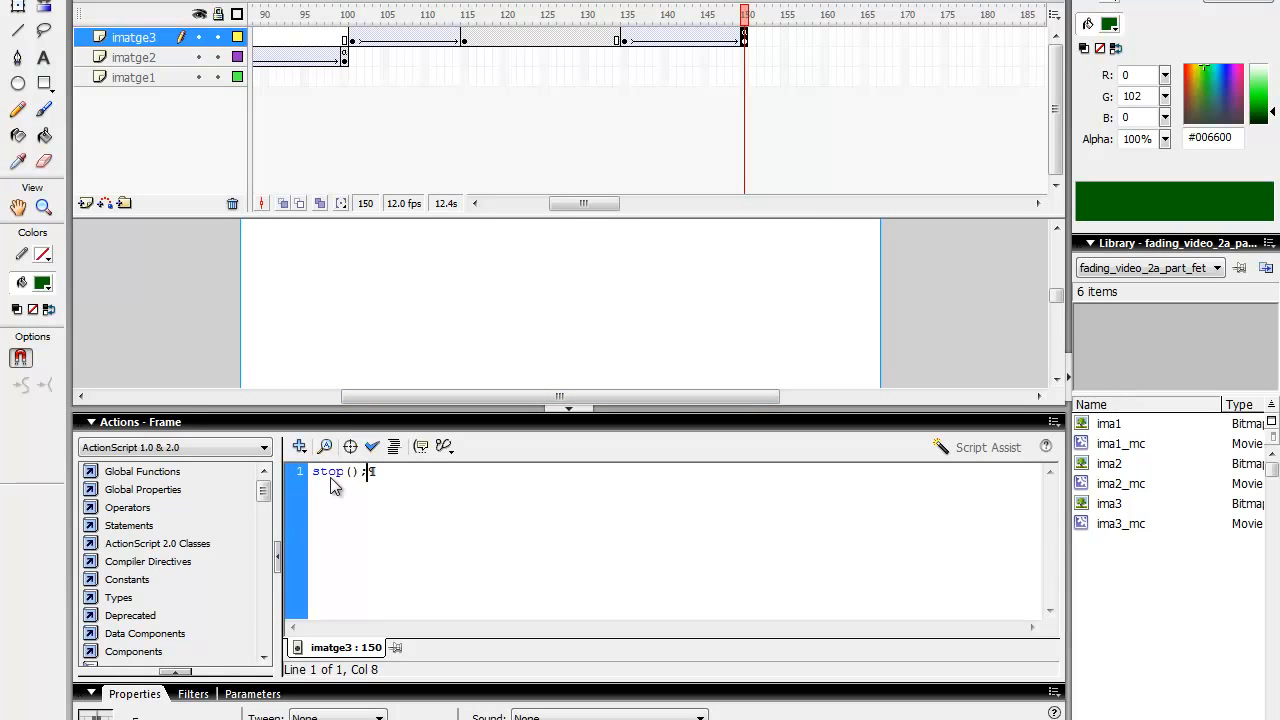
Step: Test the movie with the stop scripts in place, close the preview and hide the script editor
left_click(336, 0)
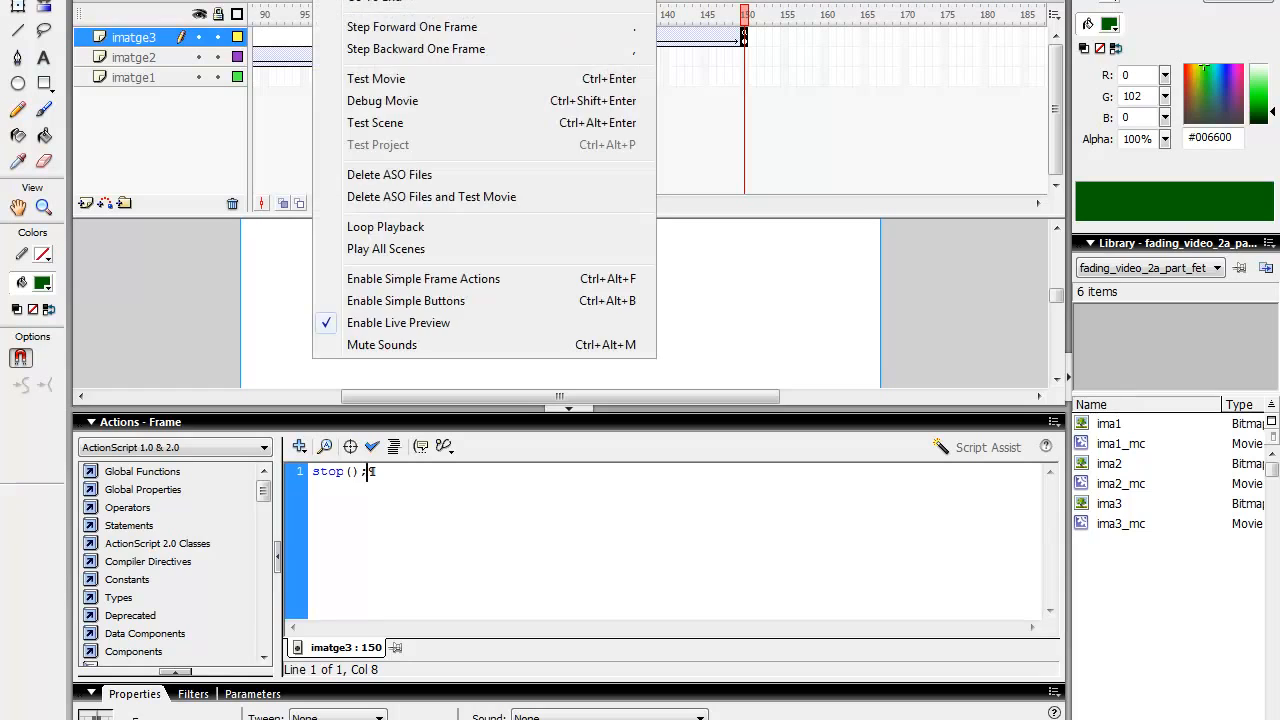
left_click(381, 77)
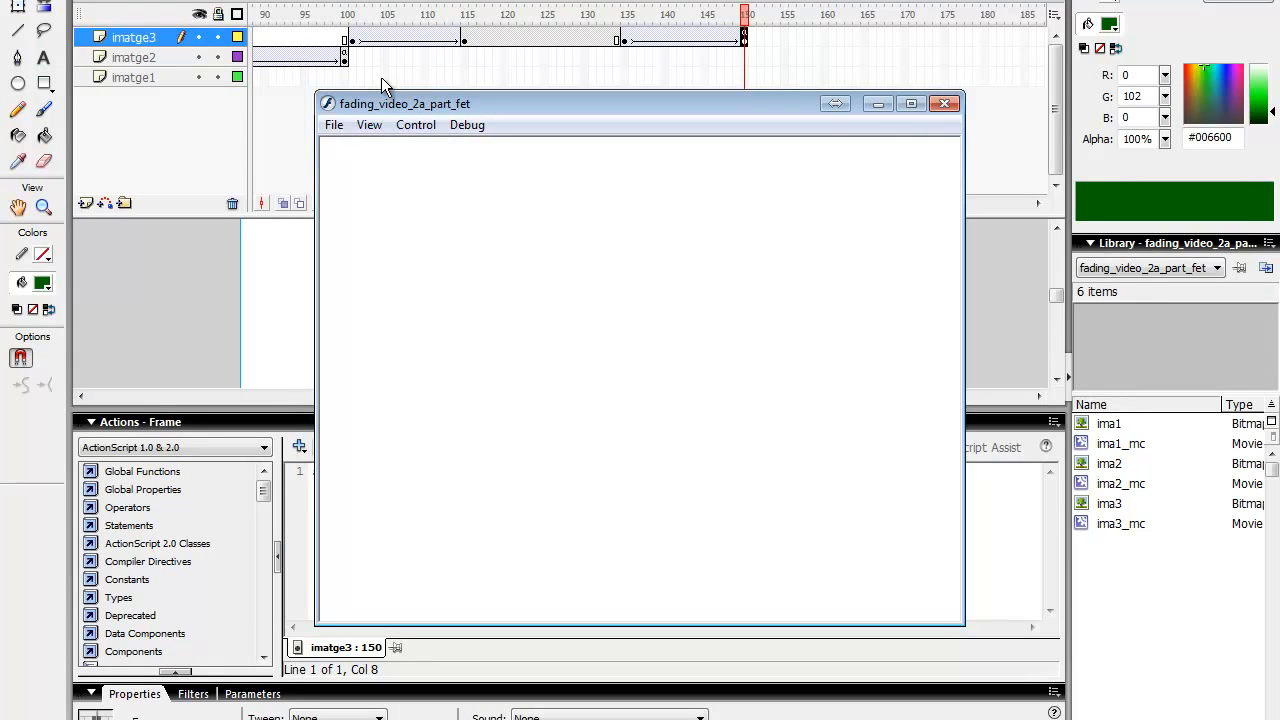
left_click(942, 104)
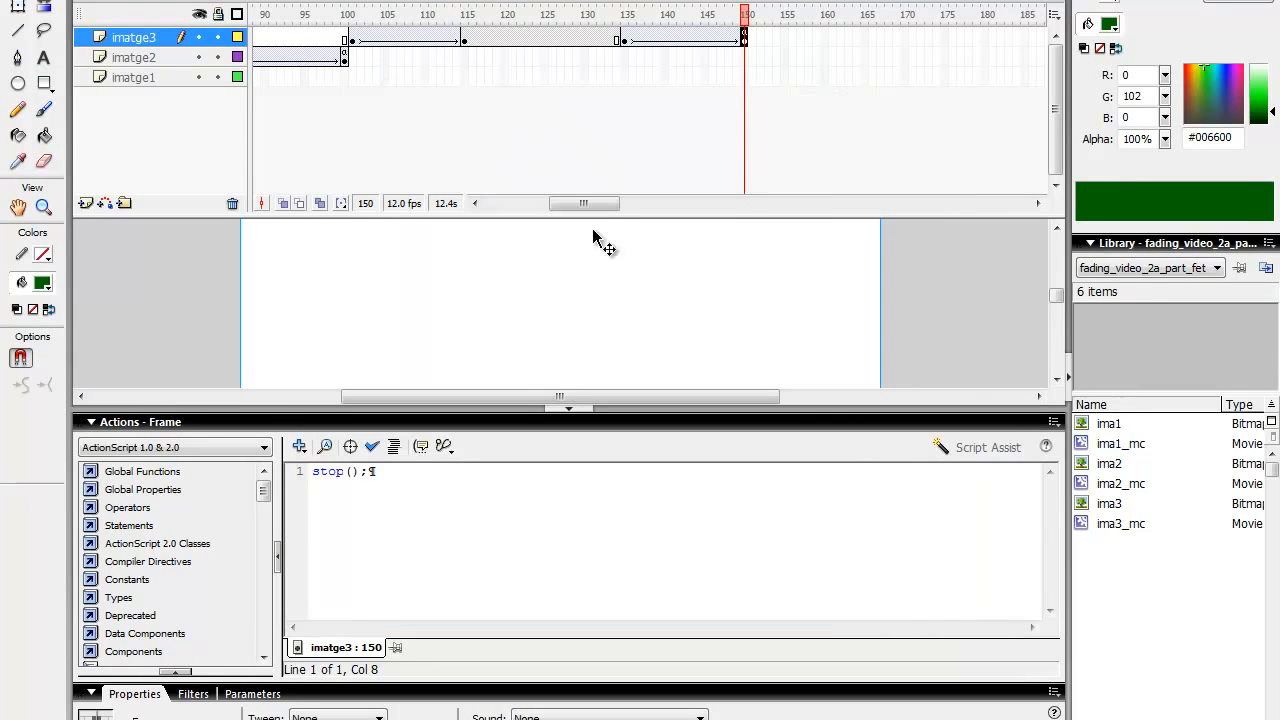
left_click_drag(603, 203, 520, 206)
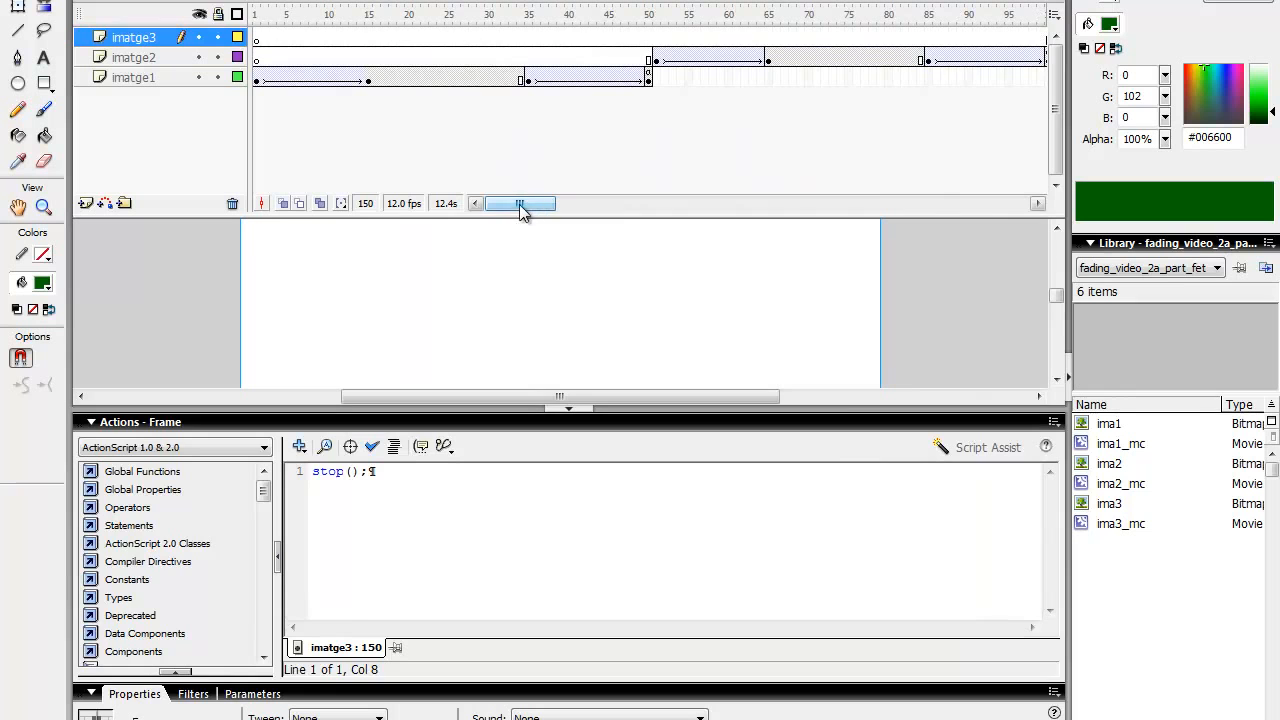
left_click(122, 424)
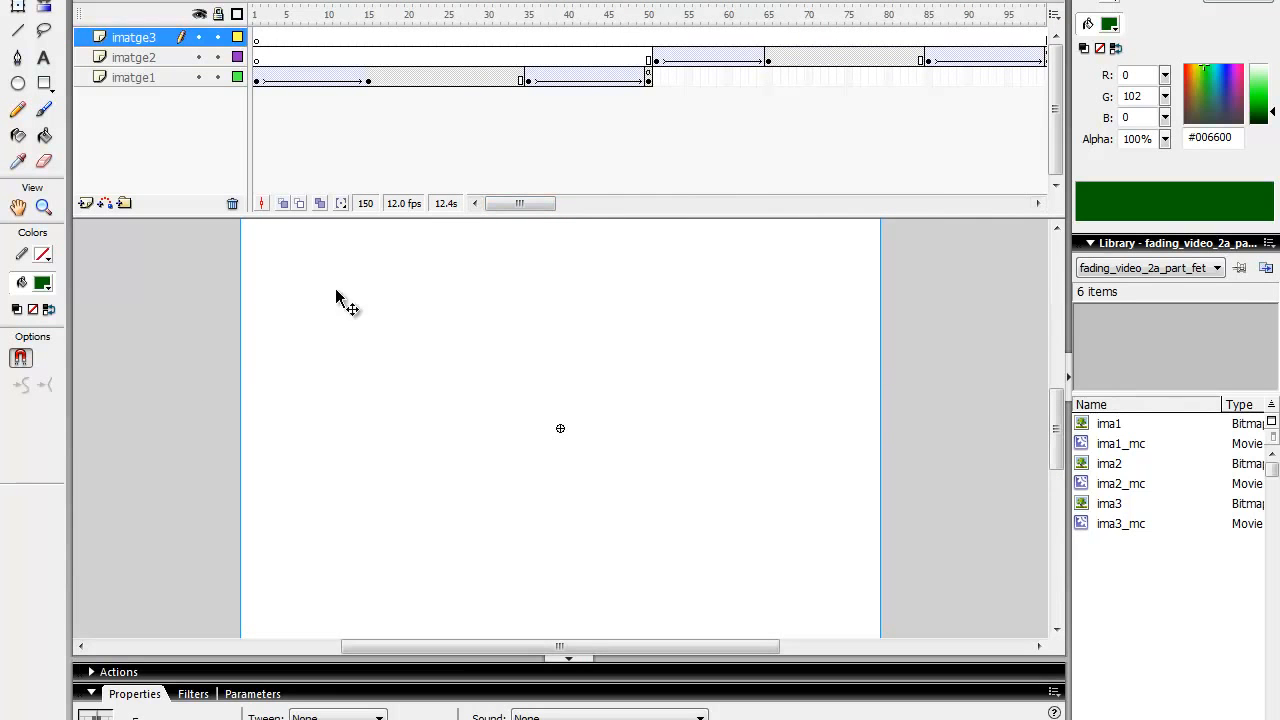
left_click(256, 38)
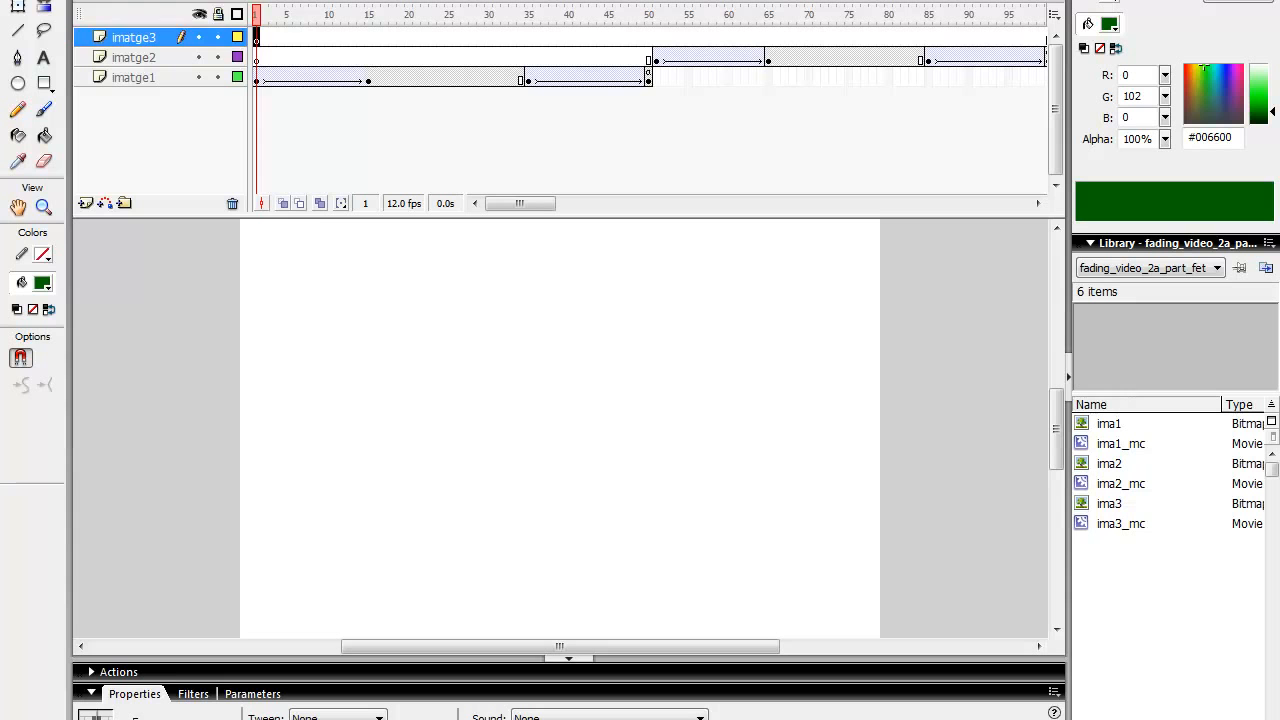
left_click(46, 0)
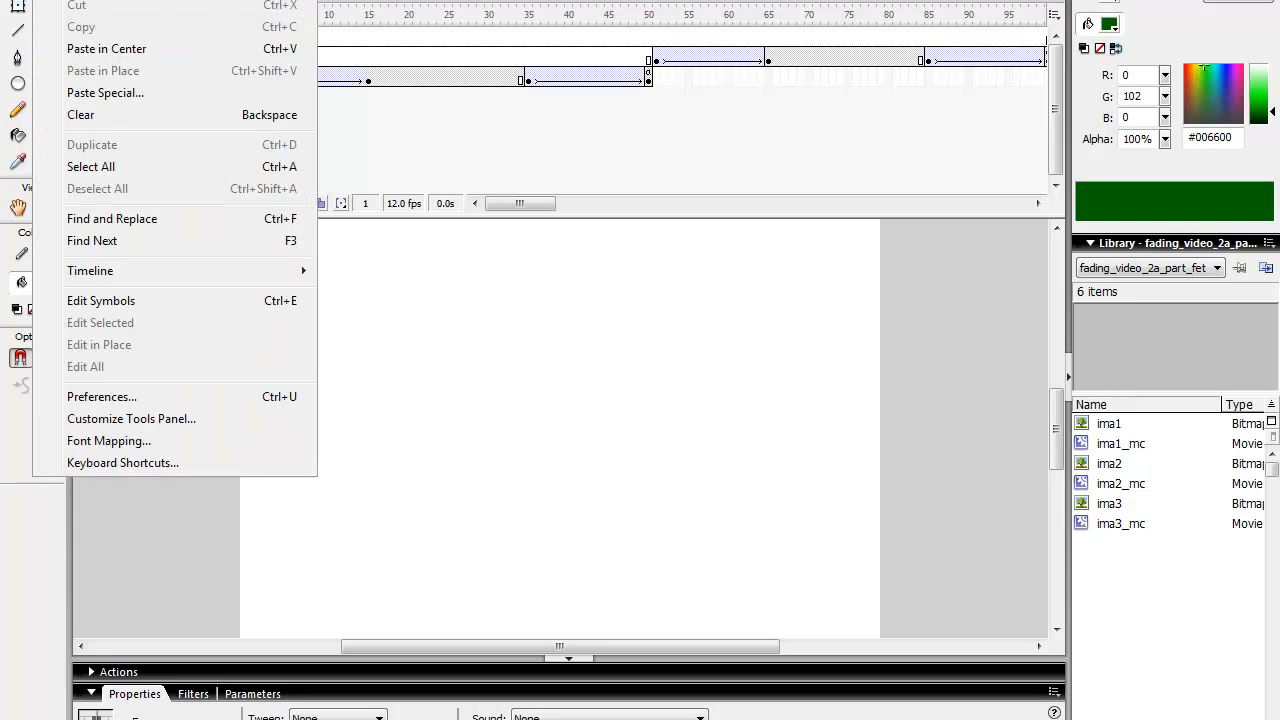
left_click(421, 142)
Step: Select all frames on the three image layers and shift them one frame along so they start at frame 2
left_click(258, 36)
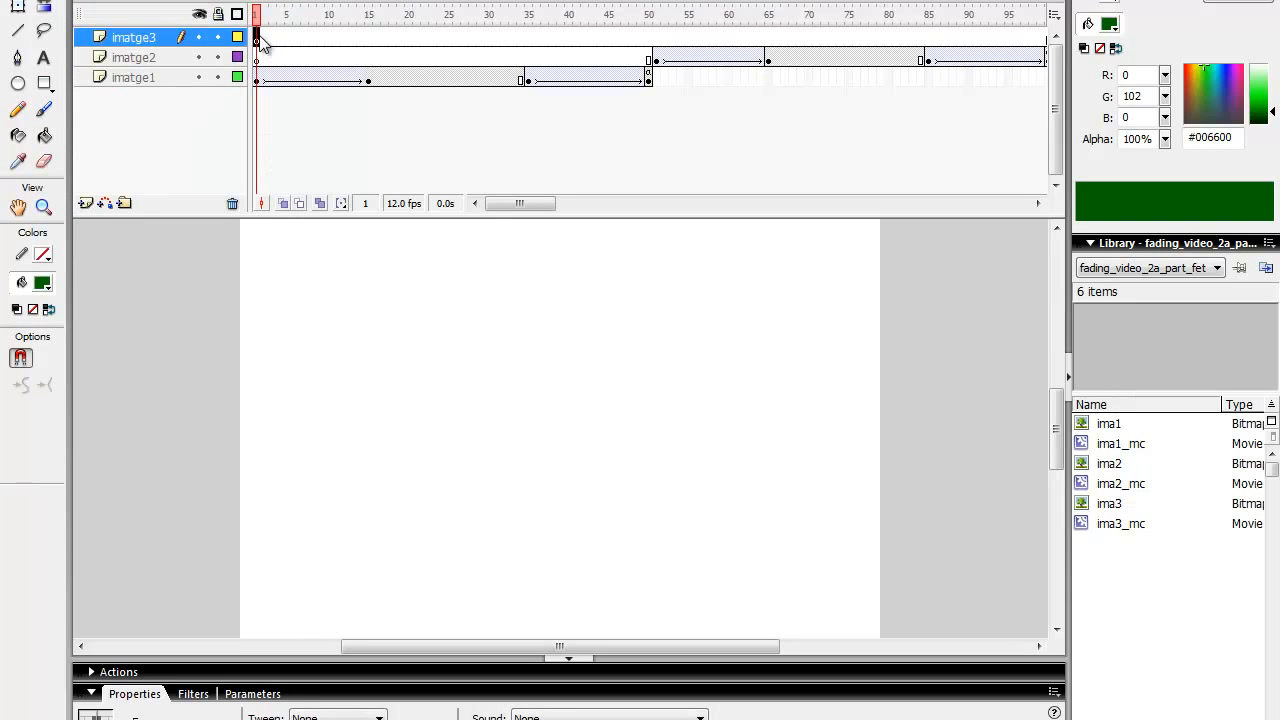
right_click(258, 36)
left_click(366, 338)
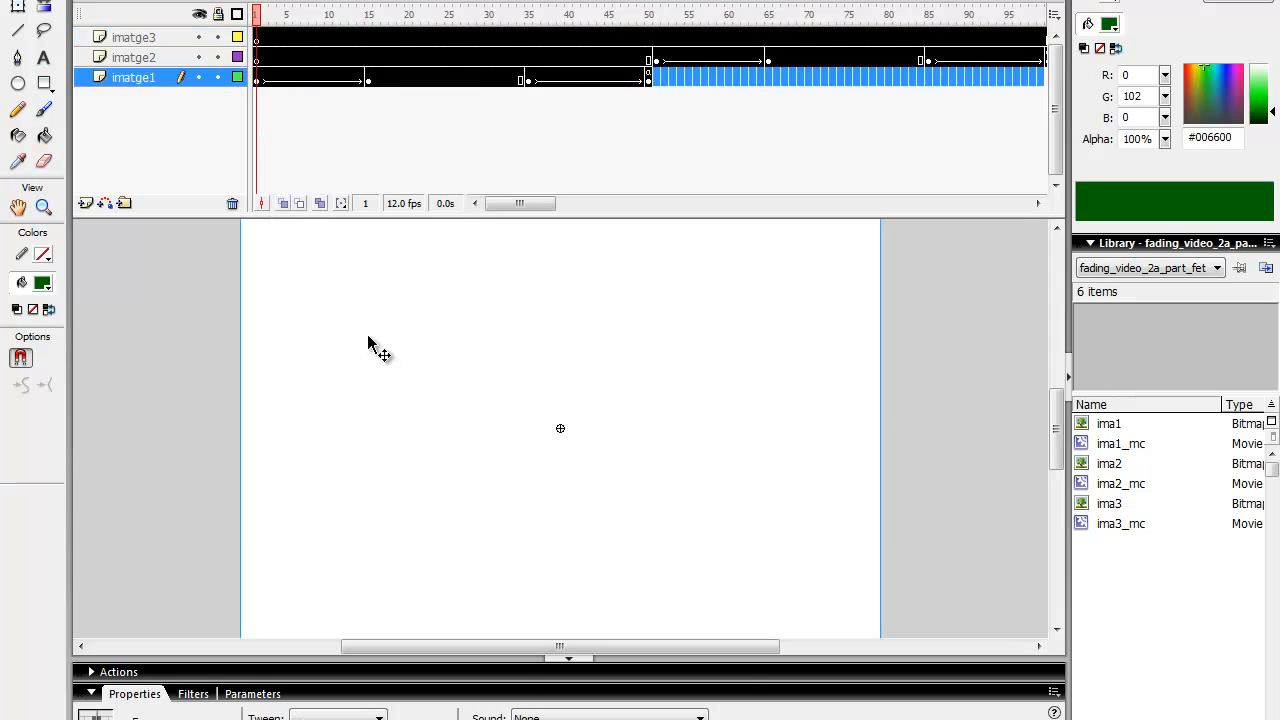
left_click_drag(258, 87, 262, 82)
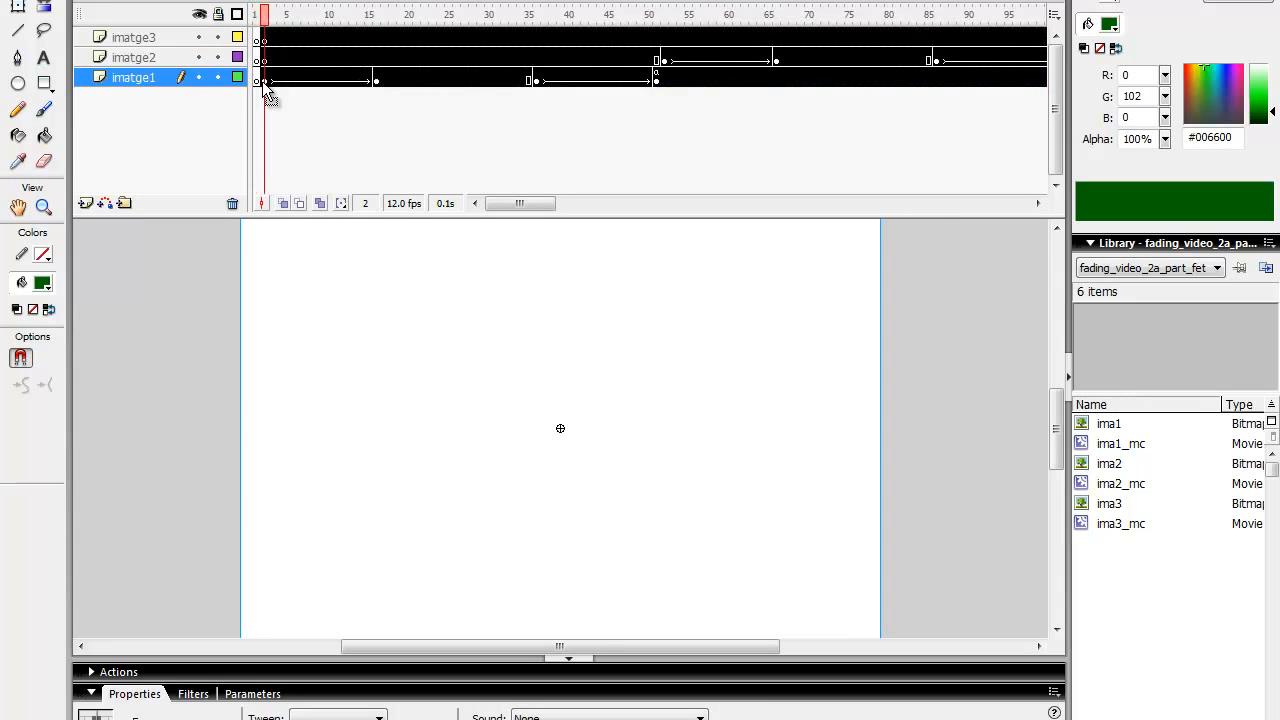
left_click(321, 142)
Step: Add a stop(); script to the empty first frame of the imatge1 layer
left_click(257, 81)
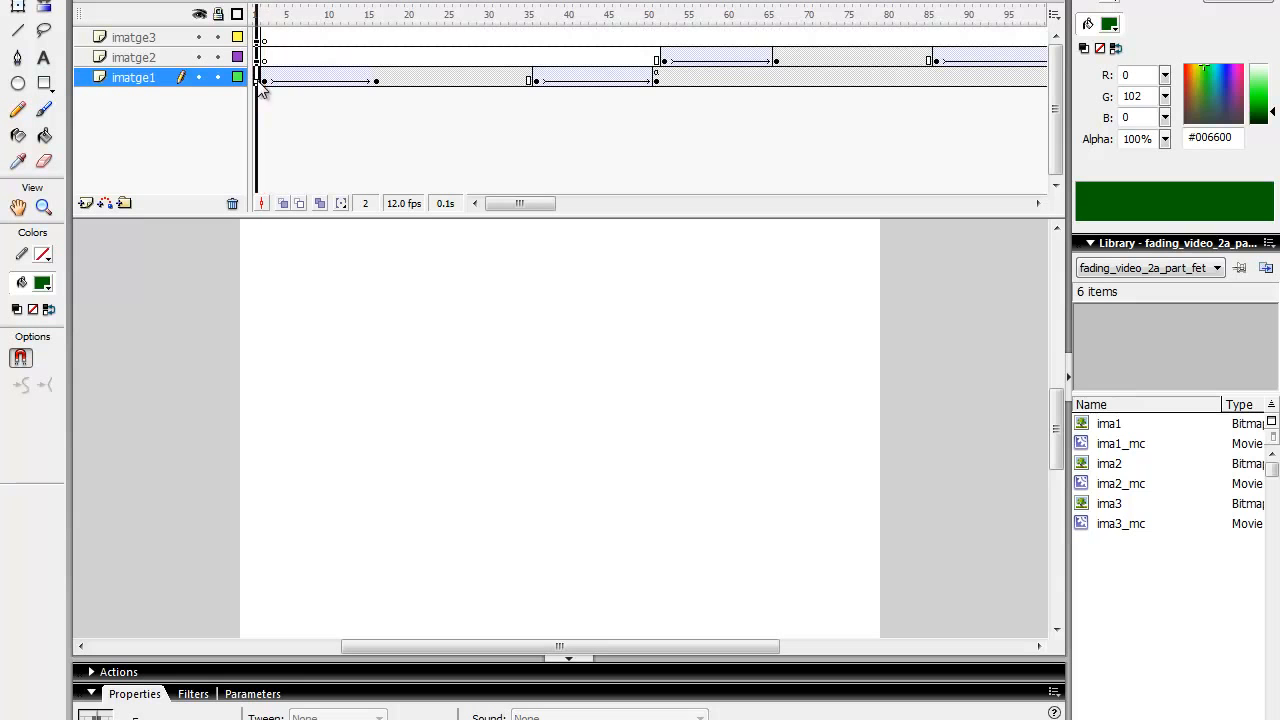
left_click(132, 672)
left_click(314, 471)
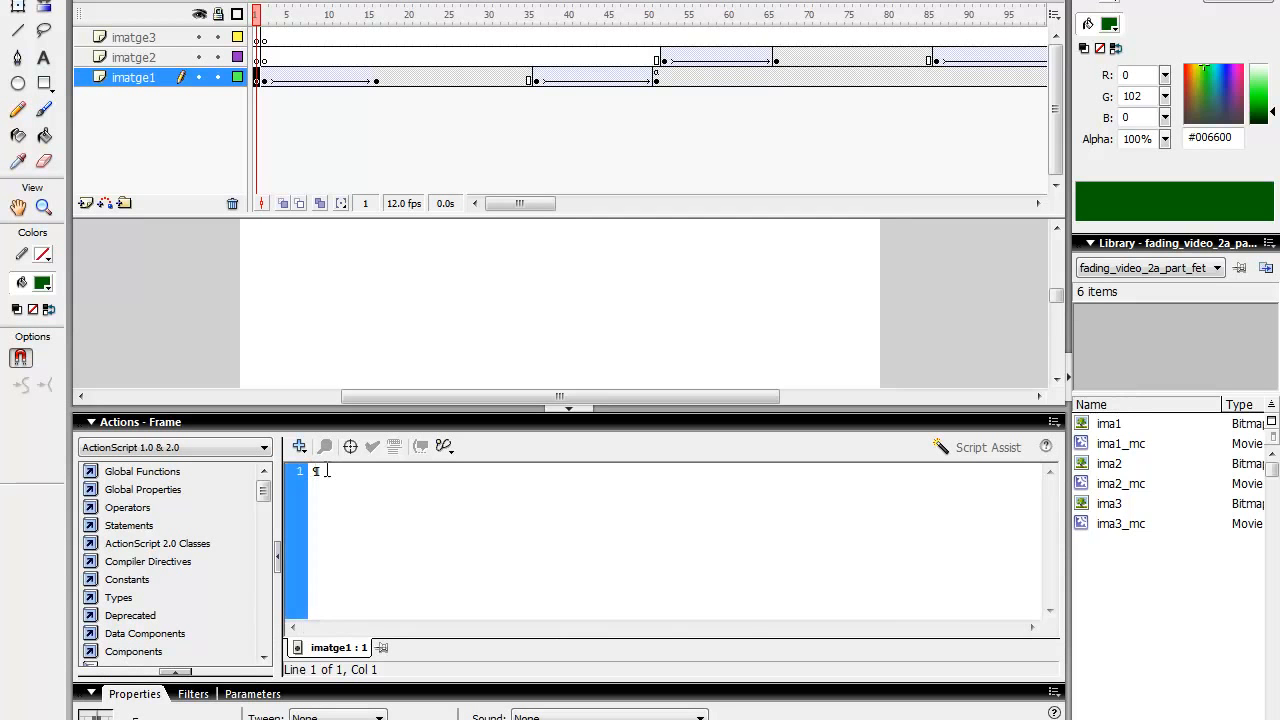
type("stop(")
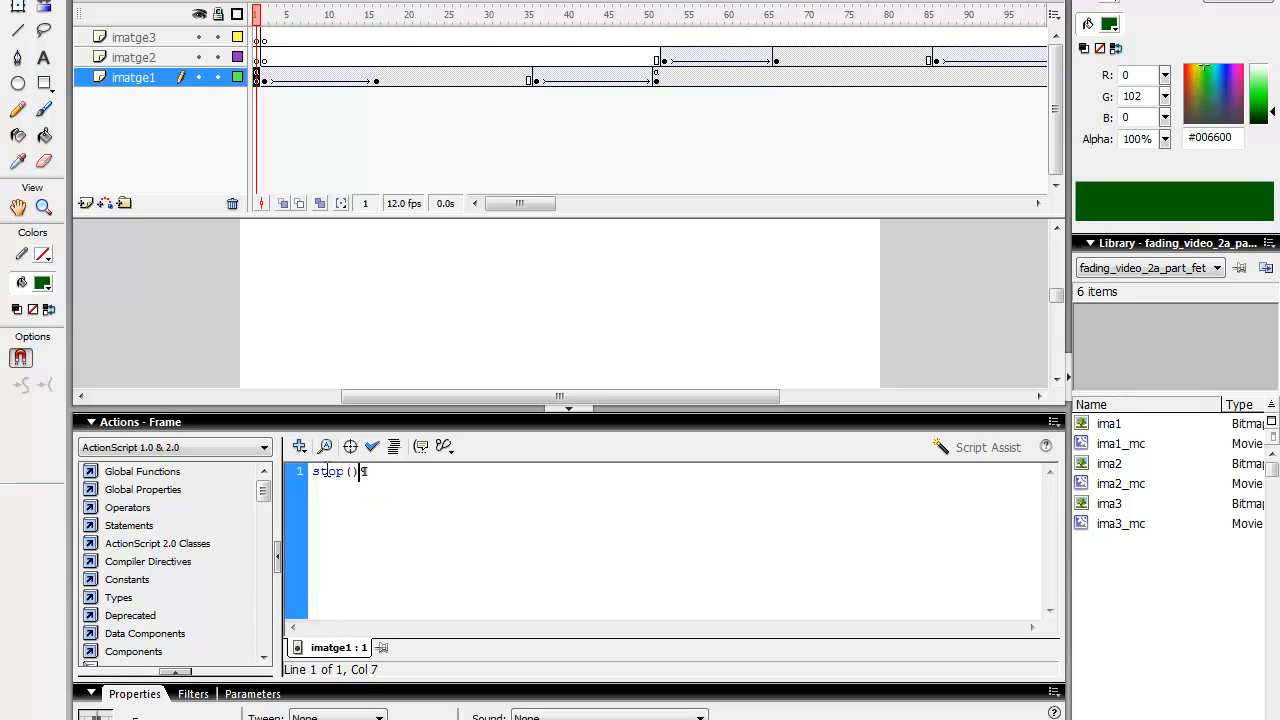
type(");")
left_click(141, 421)
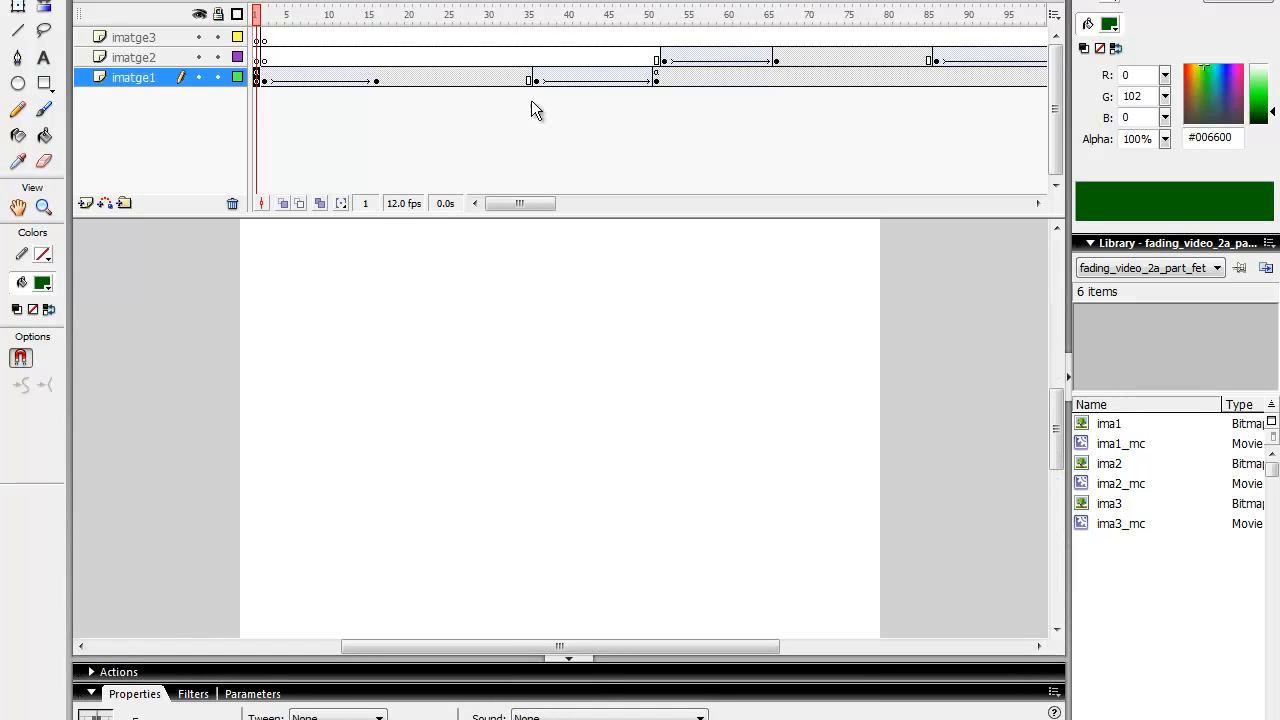
Step: Test the movie again to check that it halts at frame 1, and close the preview
left_click(345, 0)
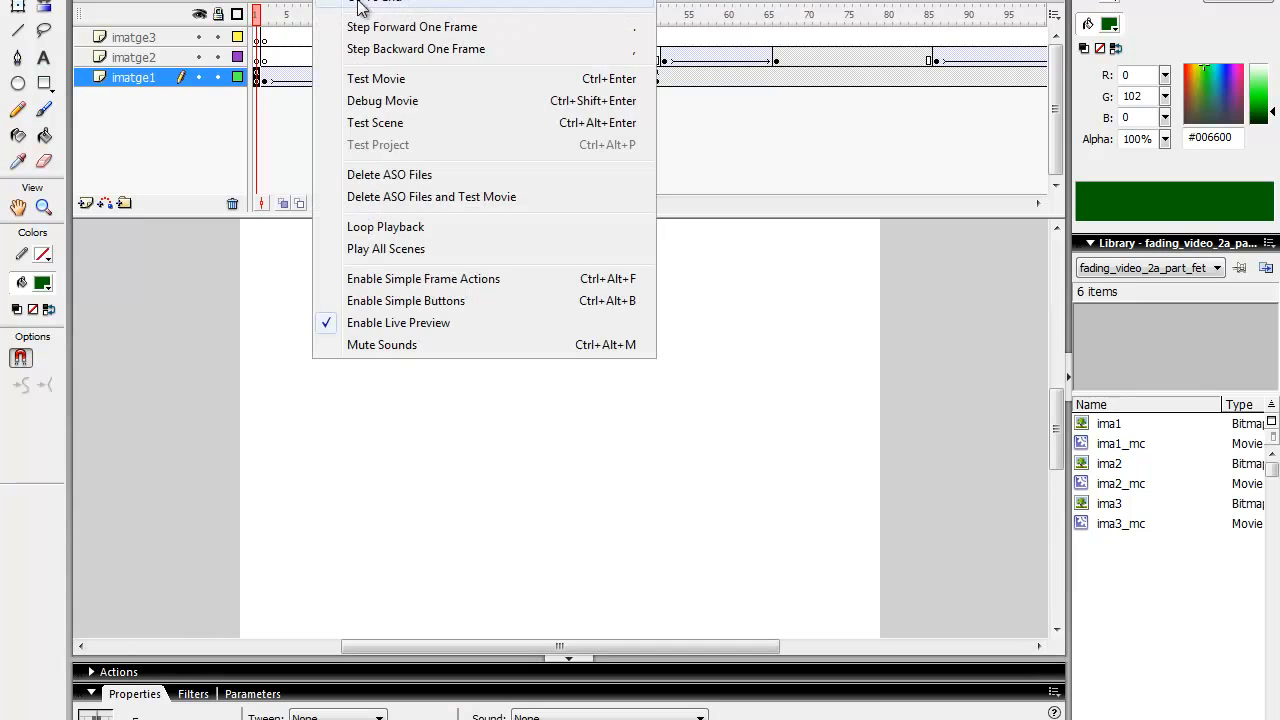
left_click(370, 79)
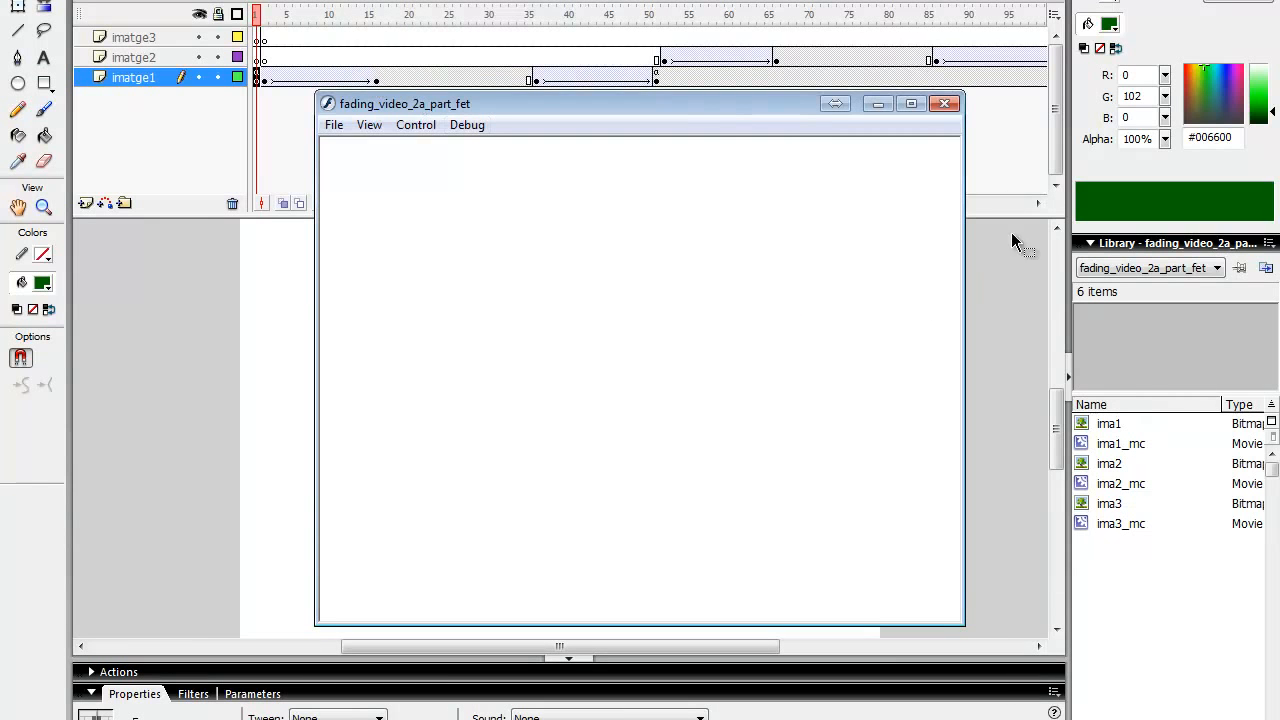
left_click(944, 103)
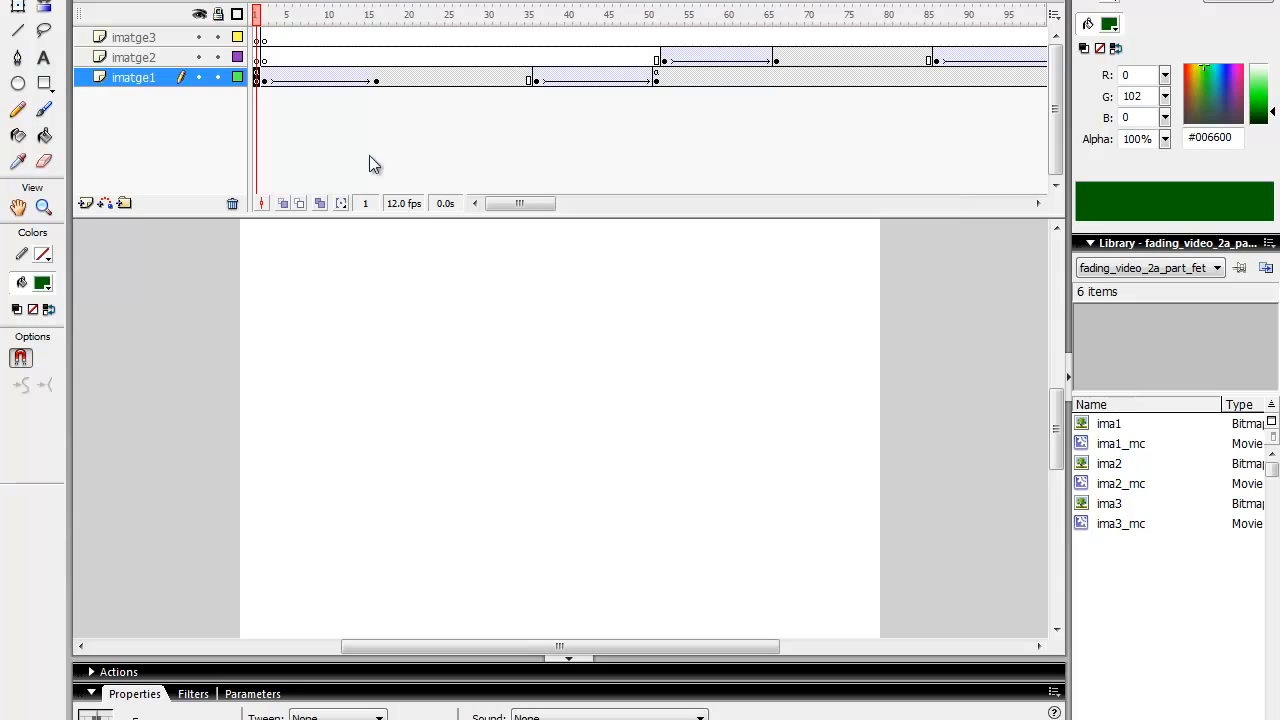
Step: Create a new layer, move it above imatge3 and name it rectangle
left_click(86, 204)
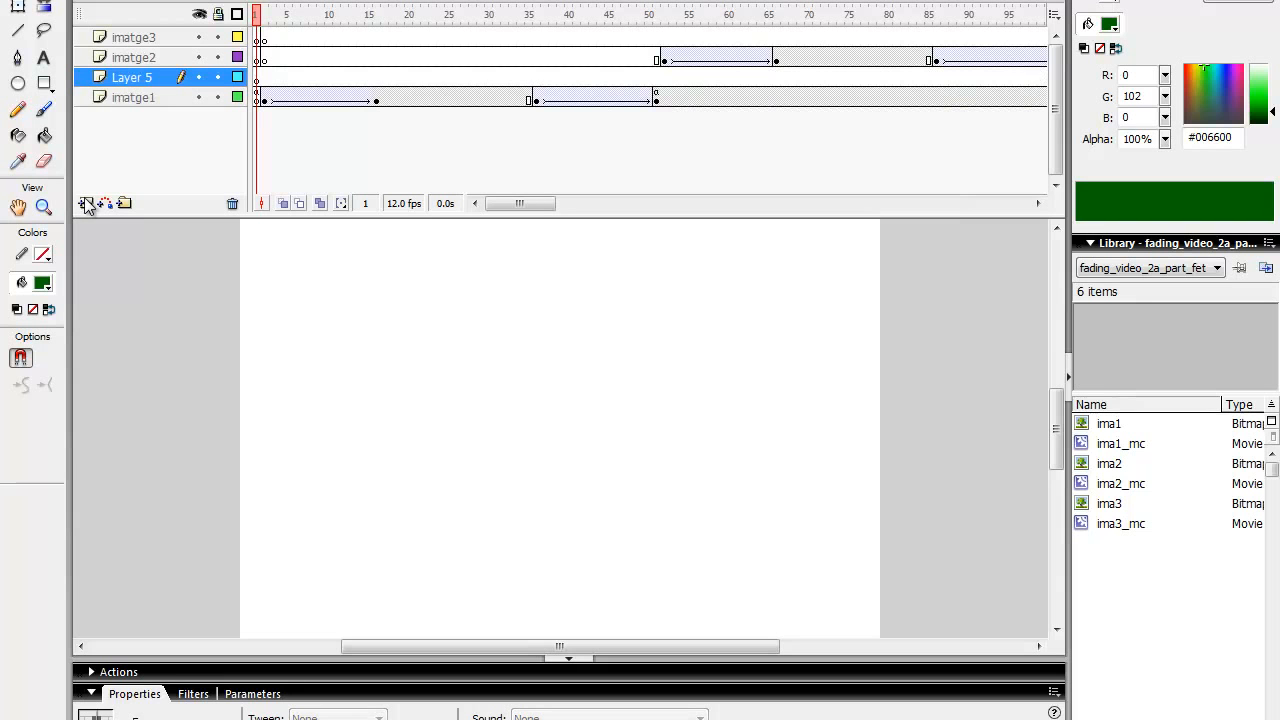
left_click_drag(147, 82, 153, 36)
double_click(154, 37)
type("rectangle")
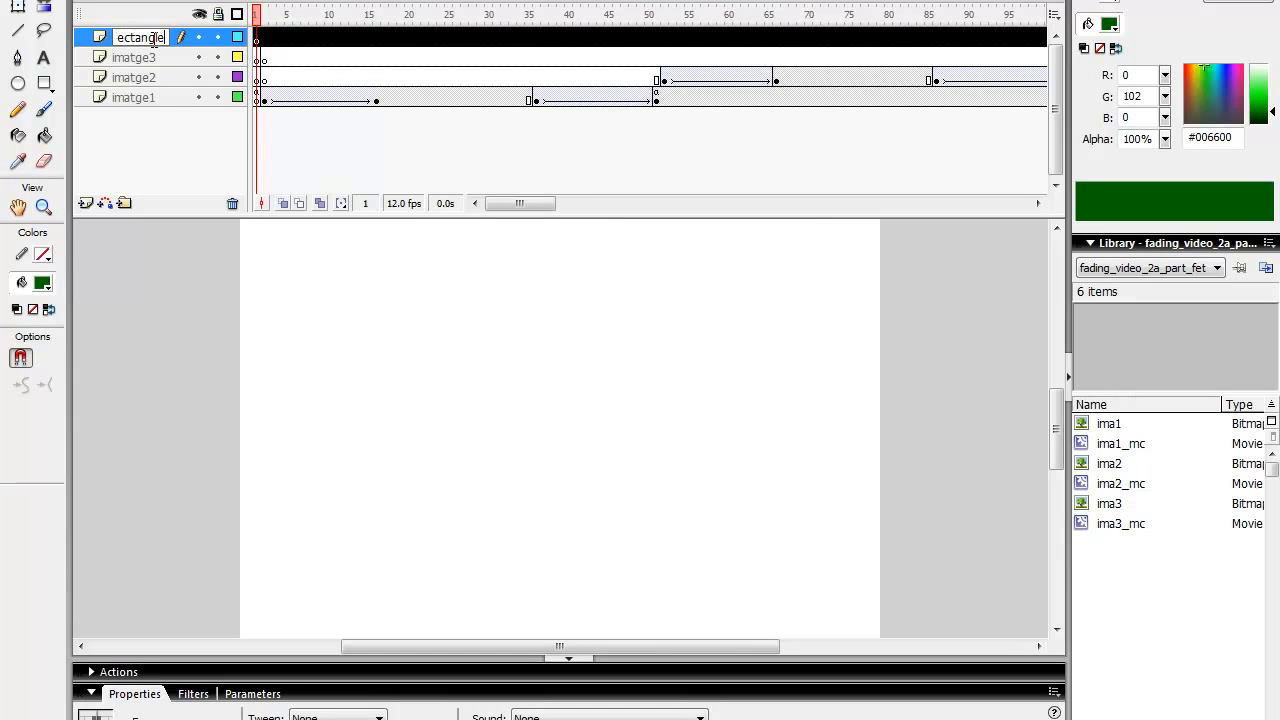
key("Return")
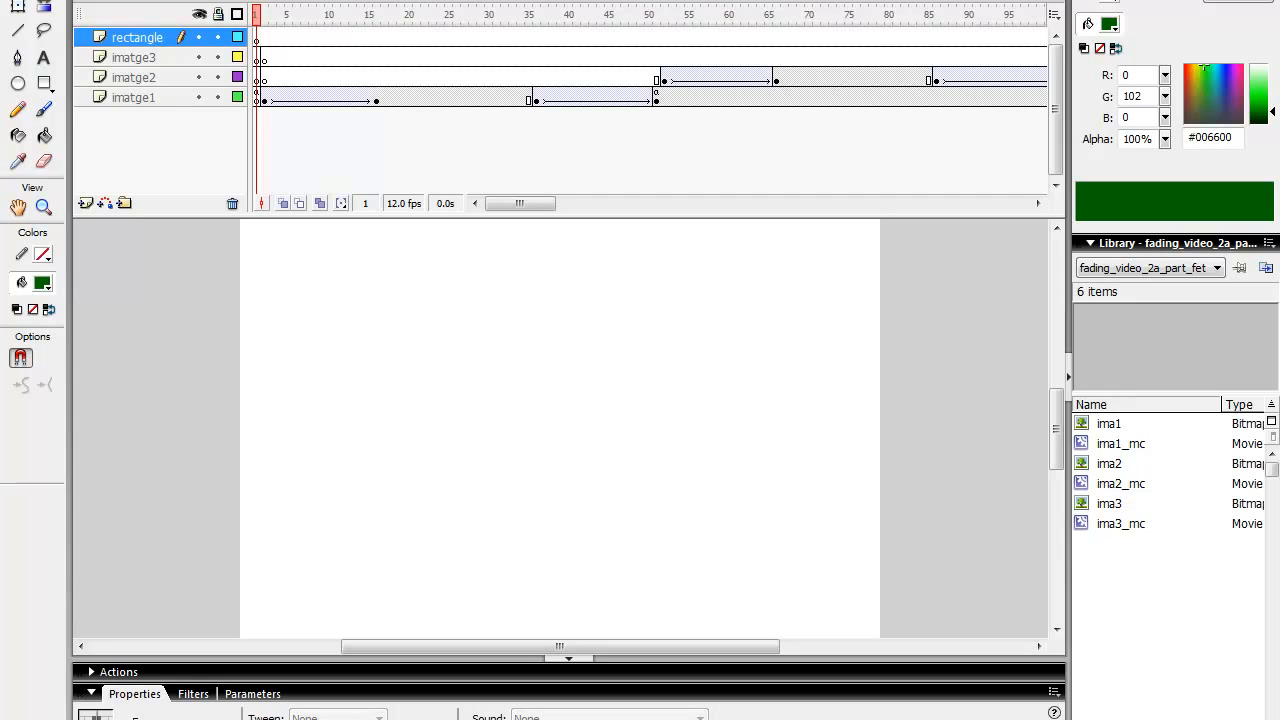
Step: Lock the imatge1, imatge2 and imatge3 layers, keeping the rectangle layer active
key("Return")
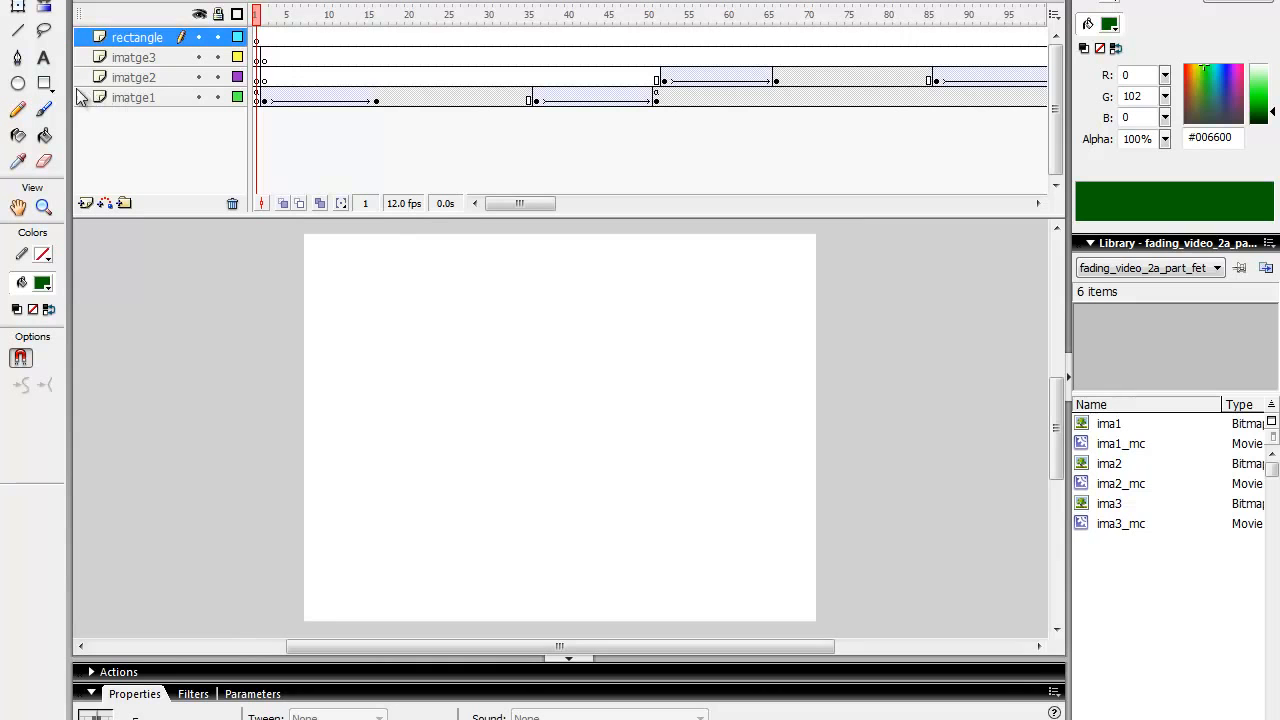
left_click(137, 37)
left_click(218, 57)
left_click(218, 77)
left_click(218, 97)
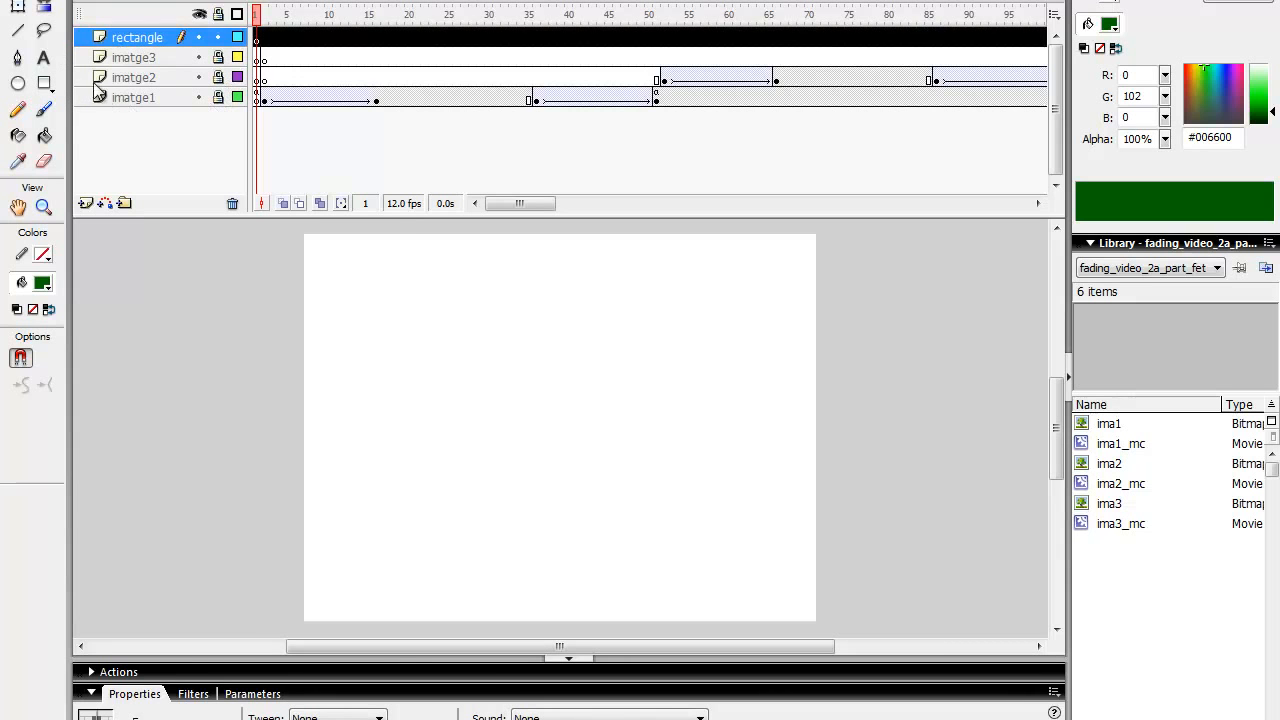
Step: Draw an orange (#FF6600) upright rectangle from the stage's upper-left corner on the rectangle layer
left_click(45, 85)
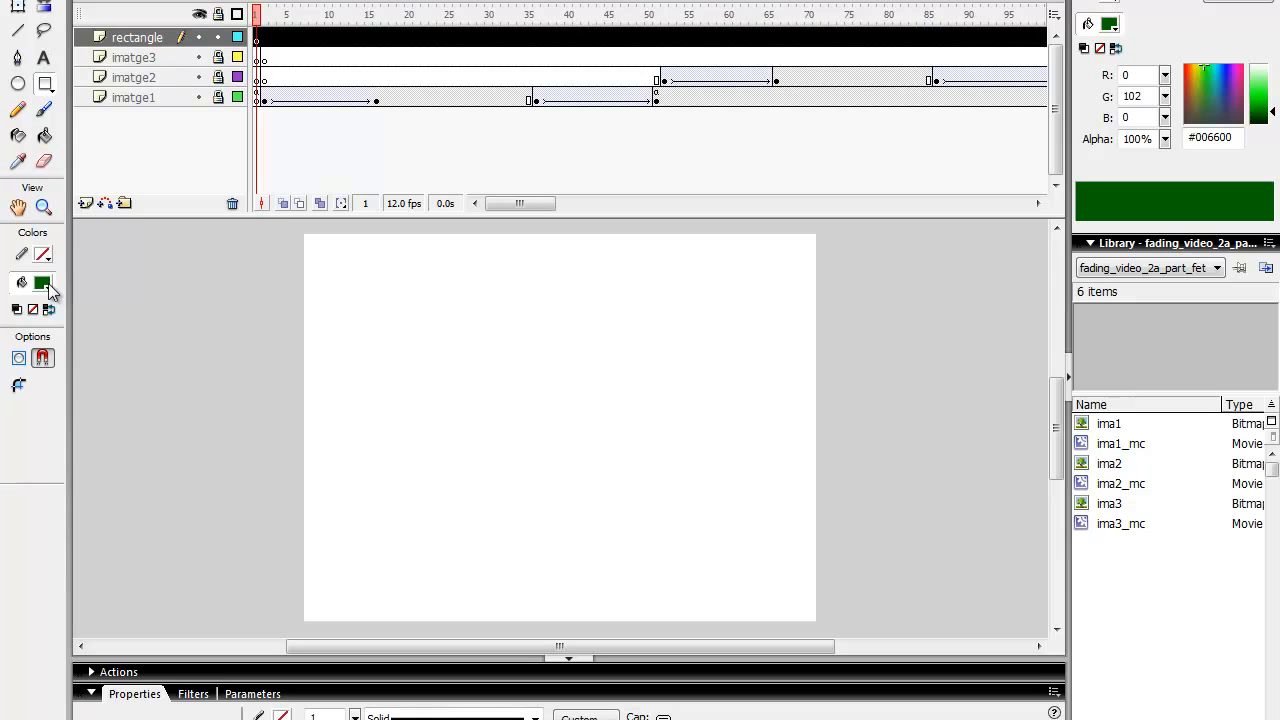
left_click(44, 285)
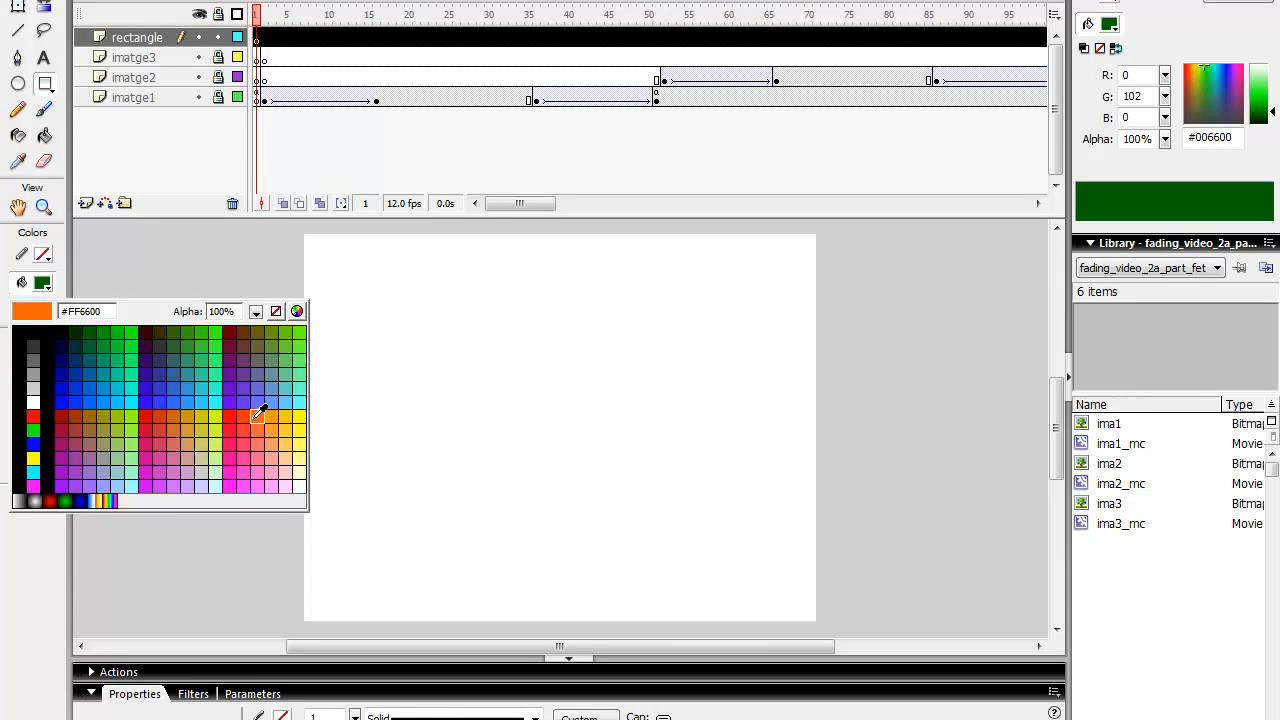
left_click(258, 413)
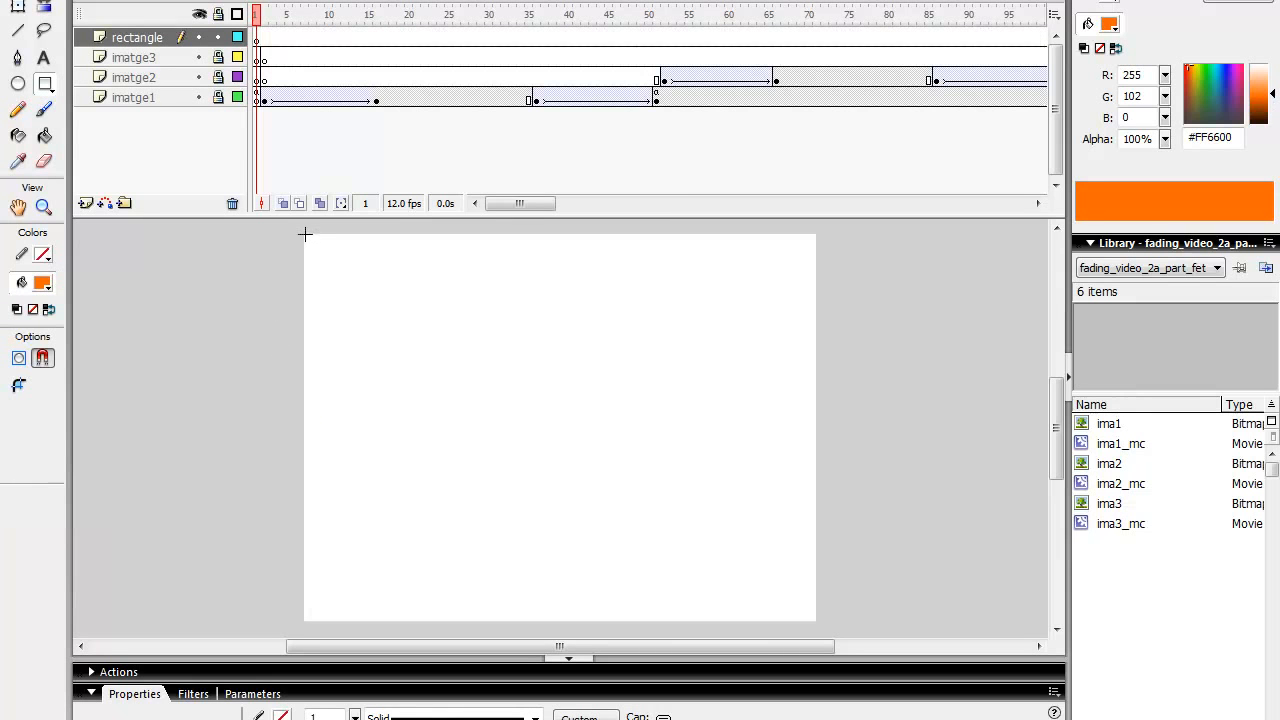
left_click_drag(303, 233, 374, 478)
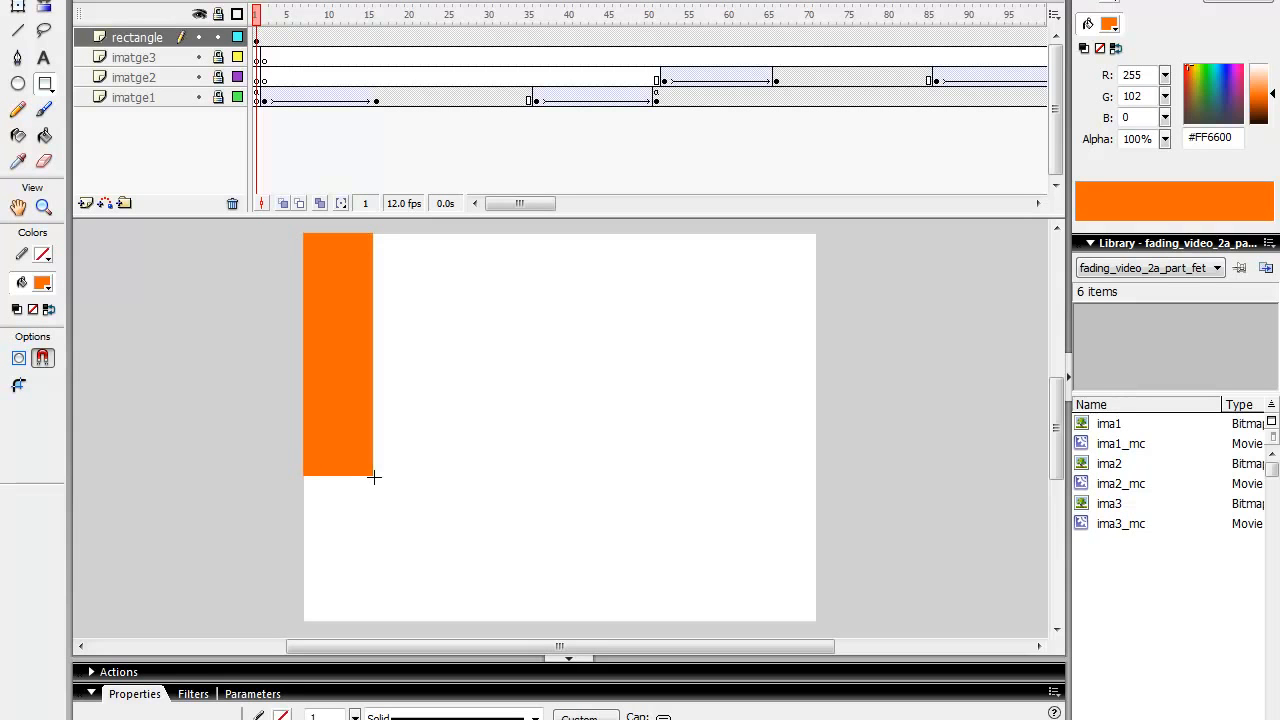
Step: Convert the orange rectangle to a movie clip symbol named rectangle
left_click(17, 6)
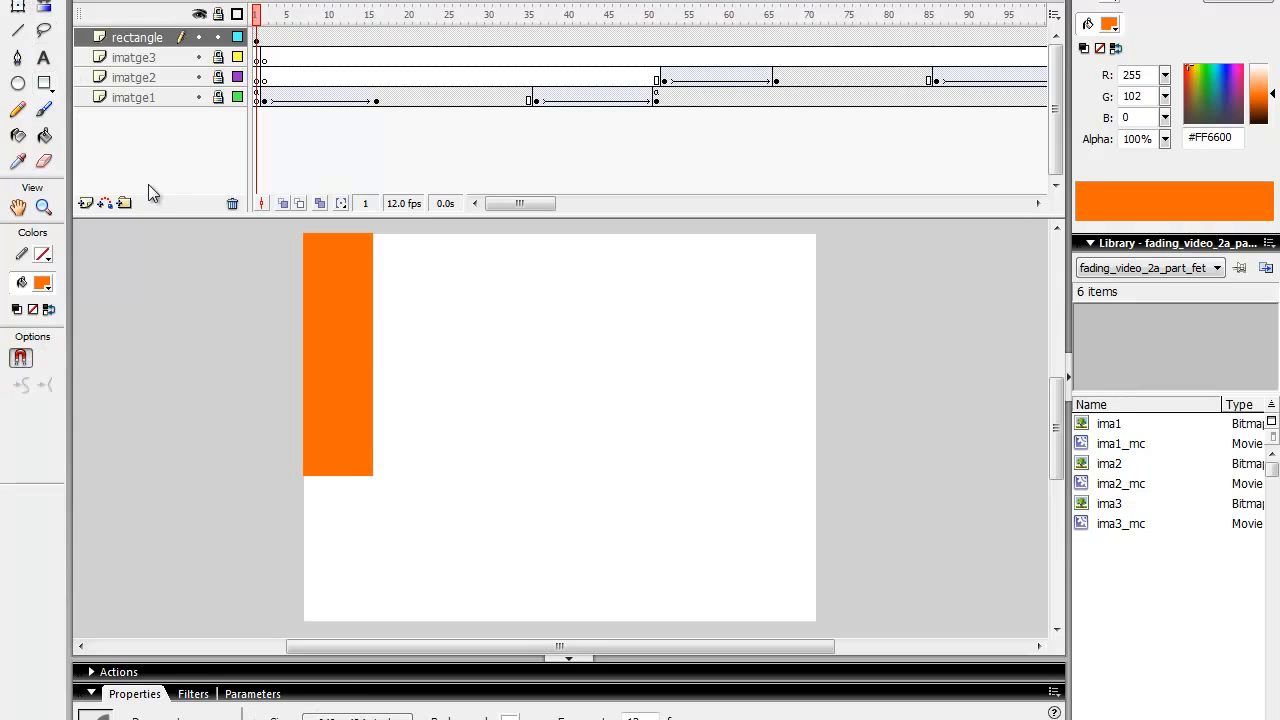
left_click(358, 350)
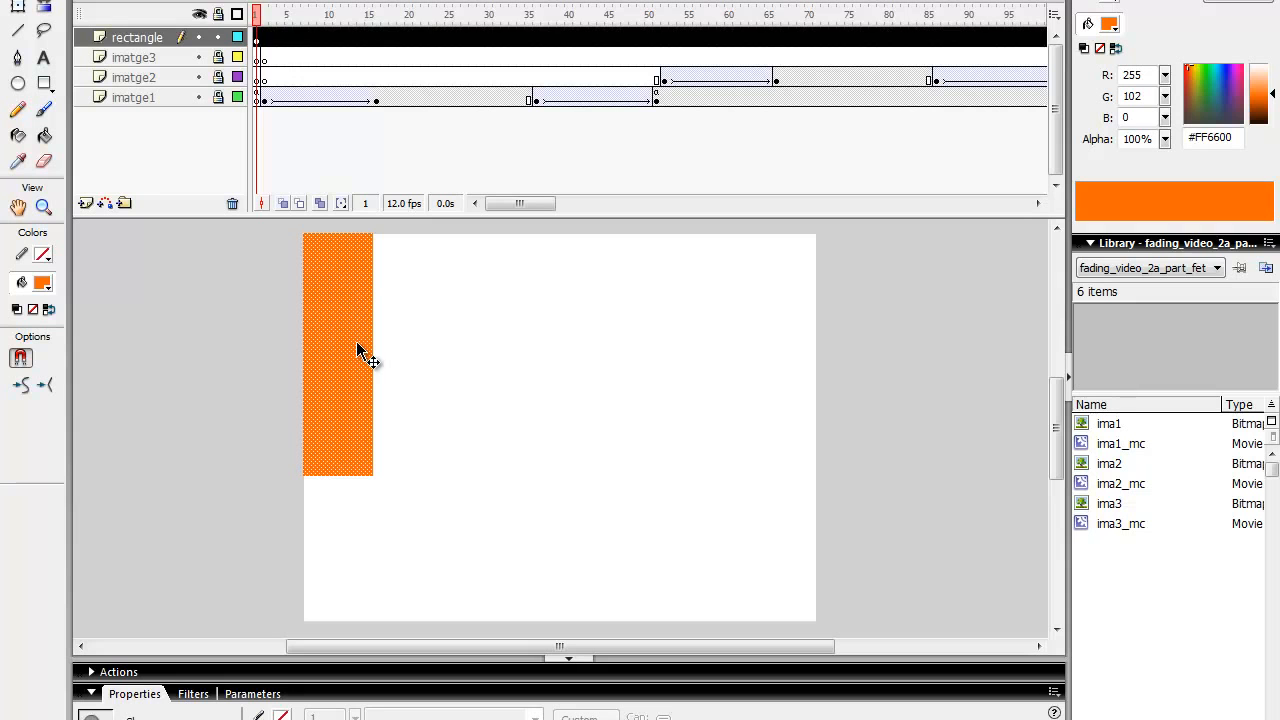
left_click(170, 1)
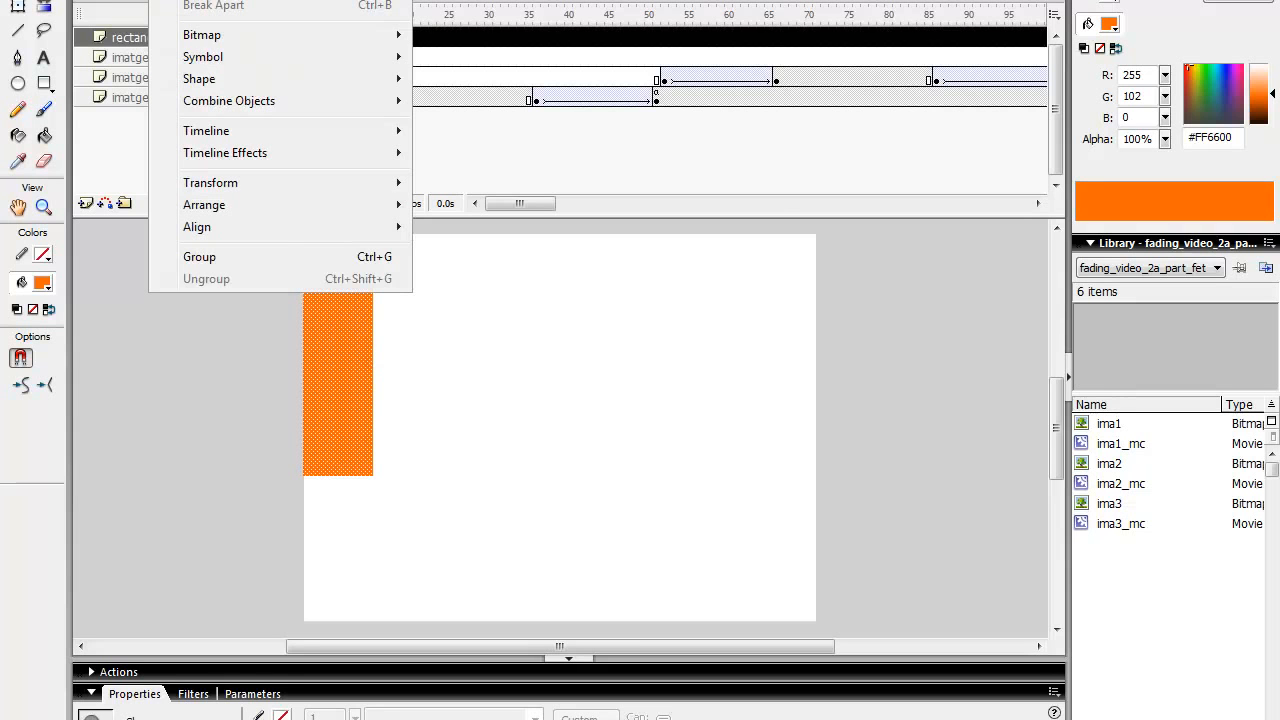
left_click(205, 0)
type("rectangle")
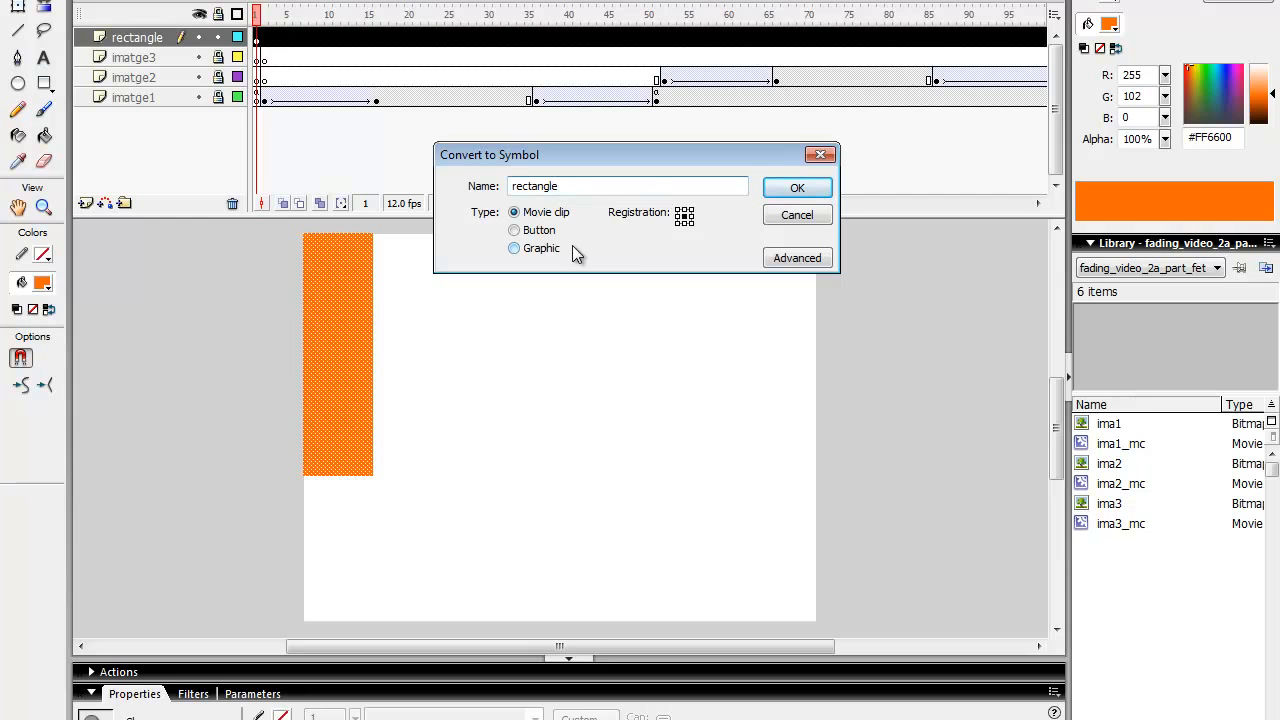
left_click(795, 189)
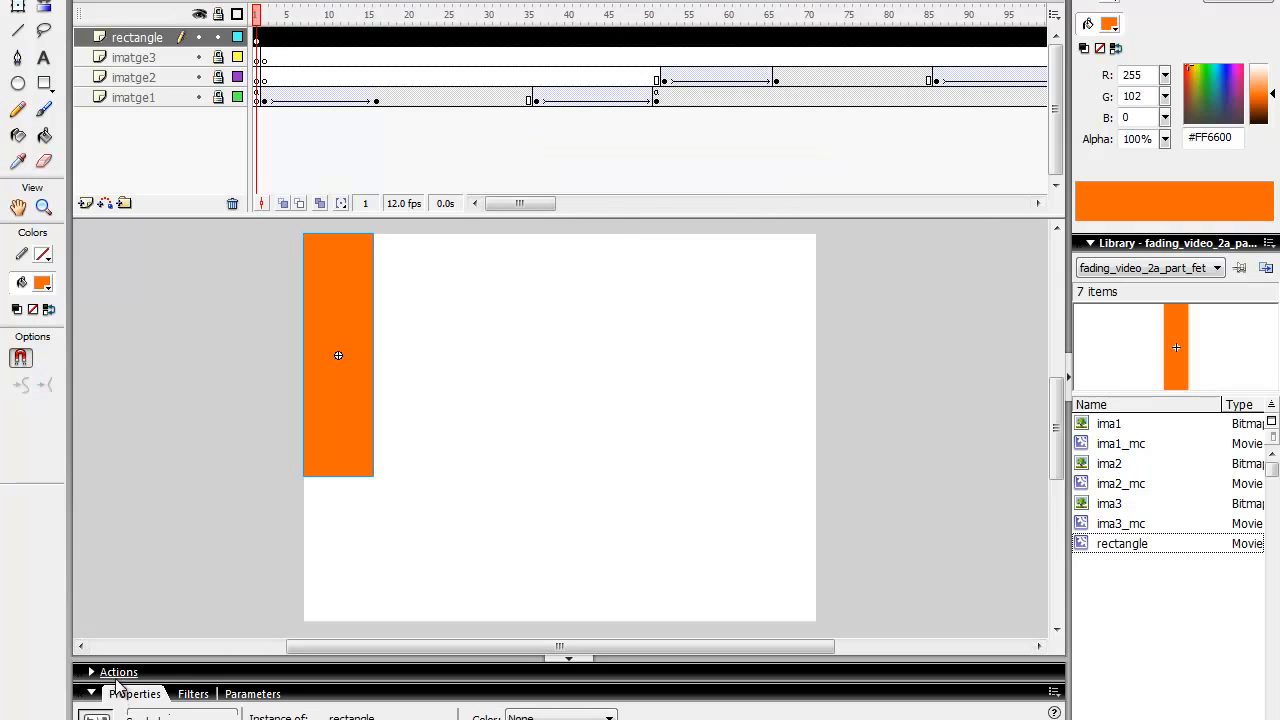
Step: Apply a Bevel filter to the rectangle clip with a dark grey shadow and a blur of 11
left_click(181, 694)
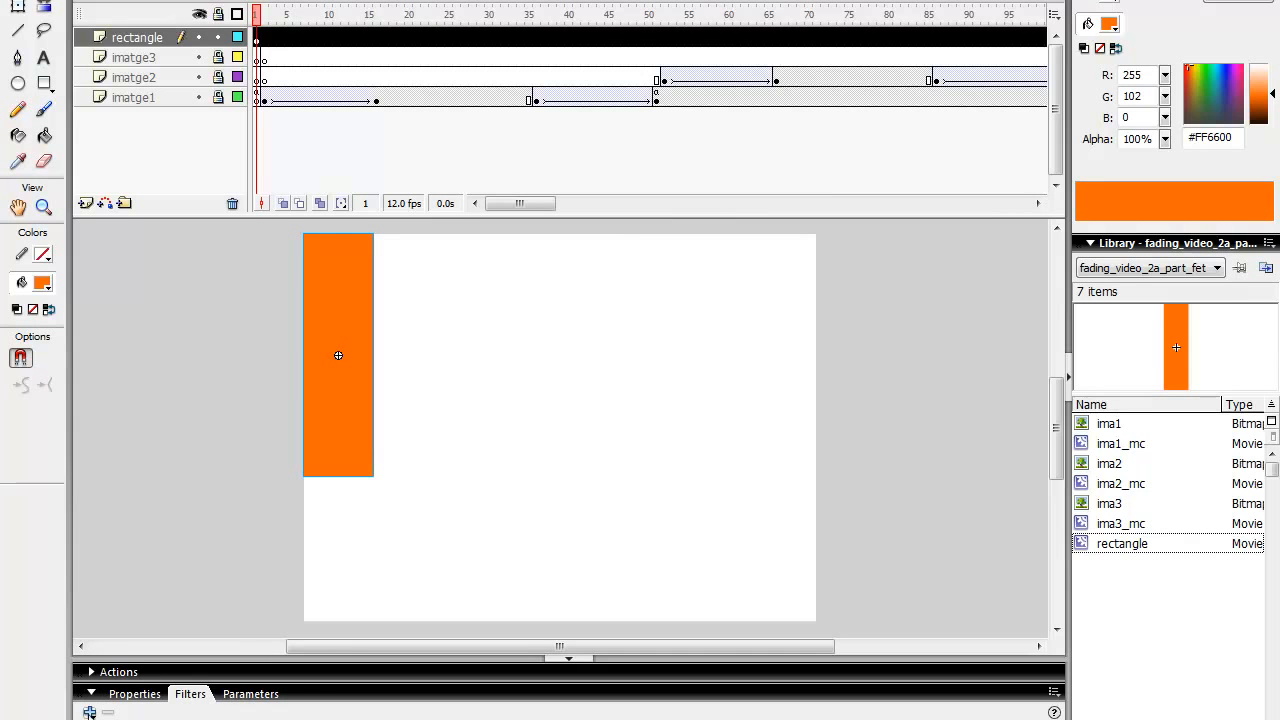
left_click(89, 712)
left_click(149, 640)
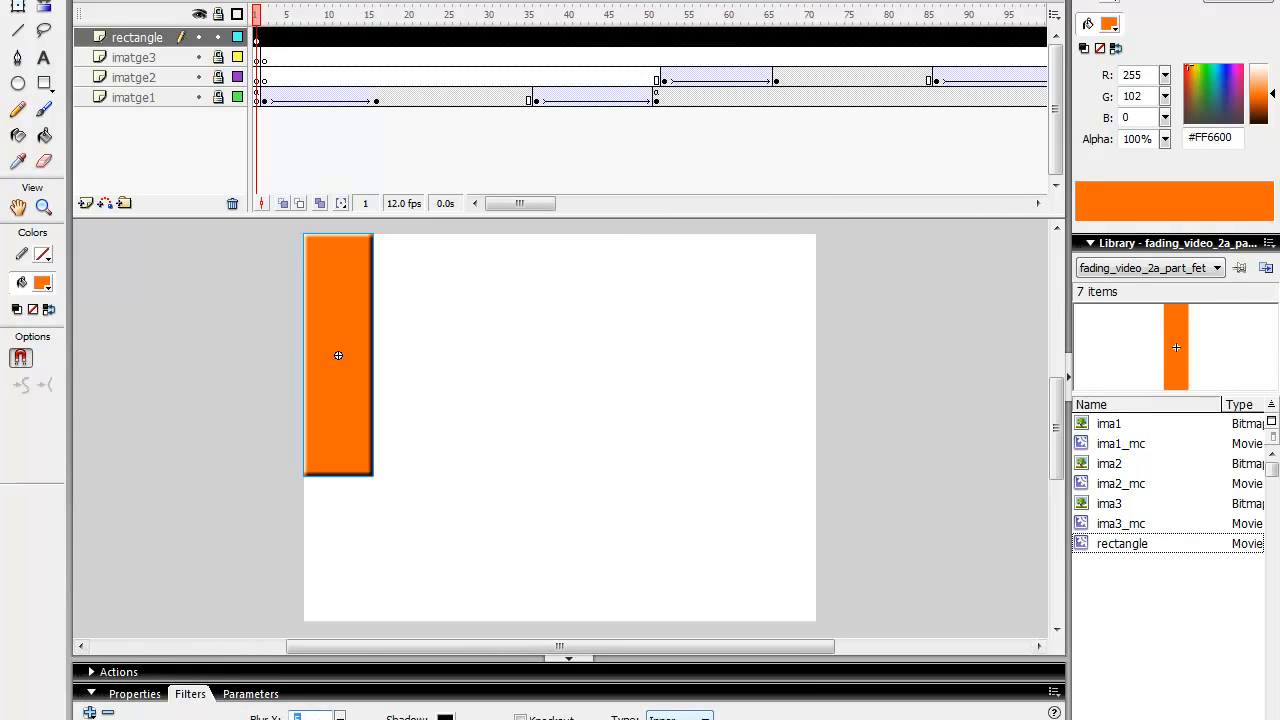
left_click(445, 717)
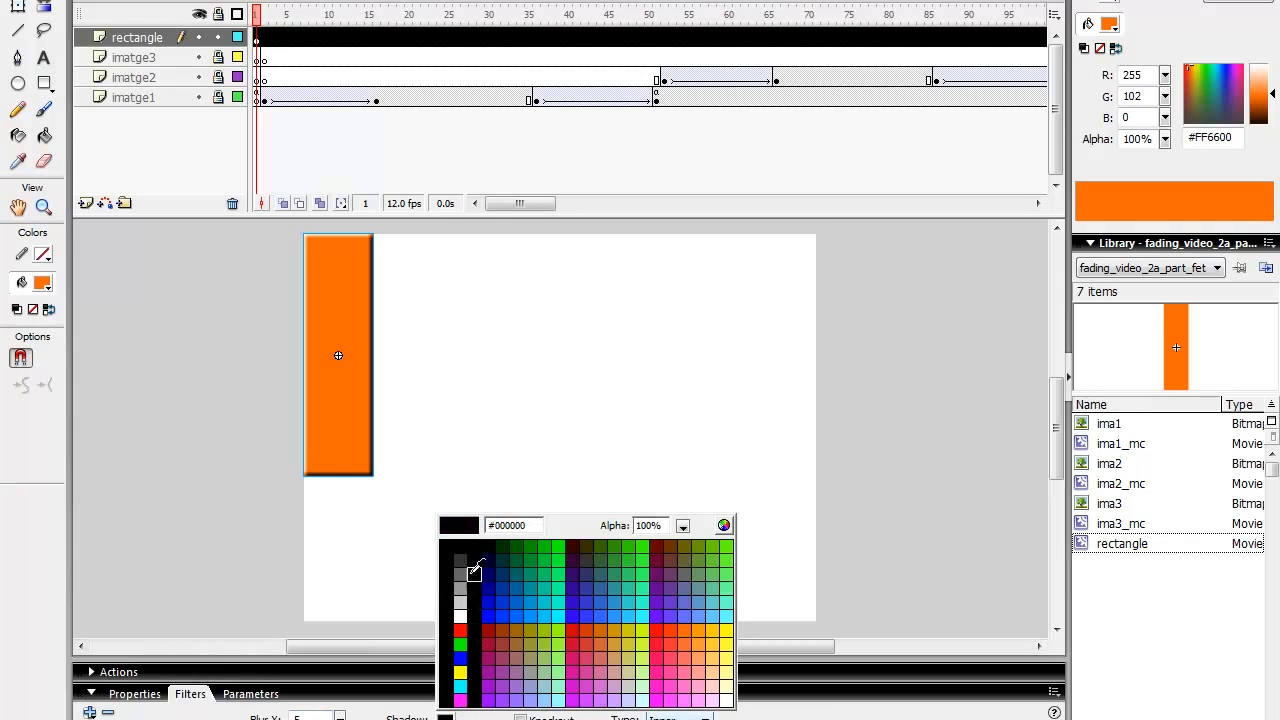
left_click(470, 570)
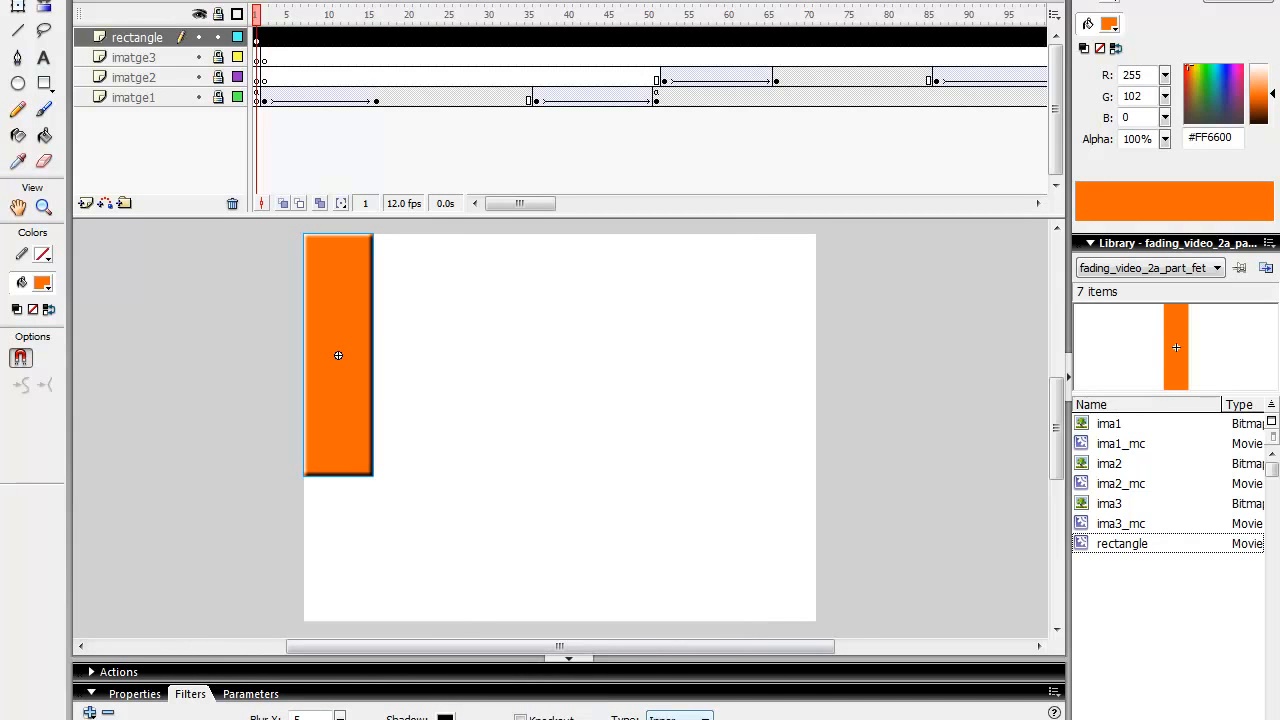
left_click(445, 717)
left_click(464, 562)
left_click(341, 717)
left_click_drag(341, 717, 343, 714)
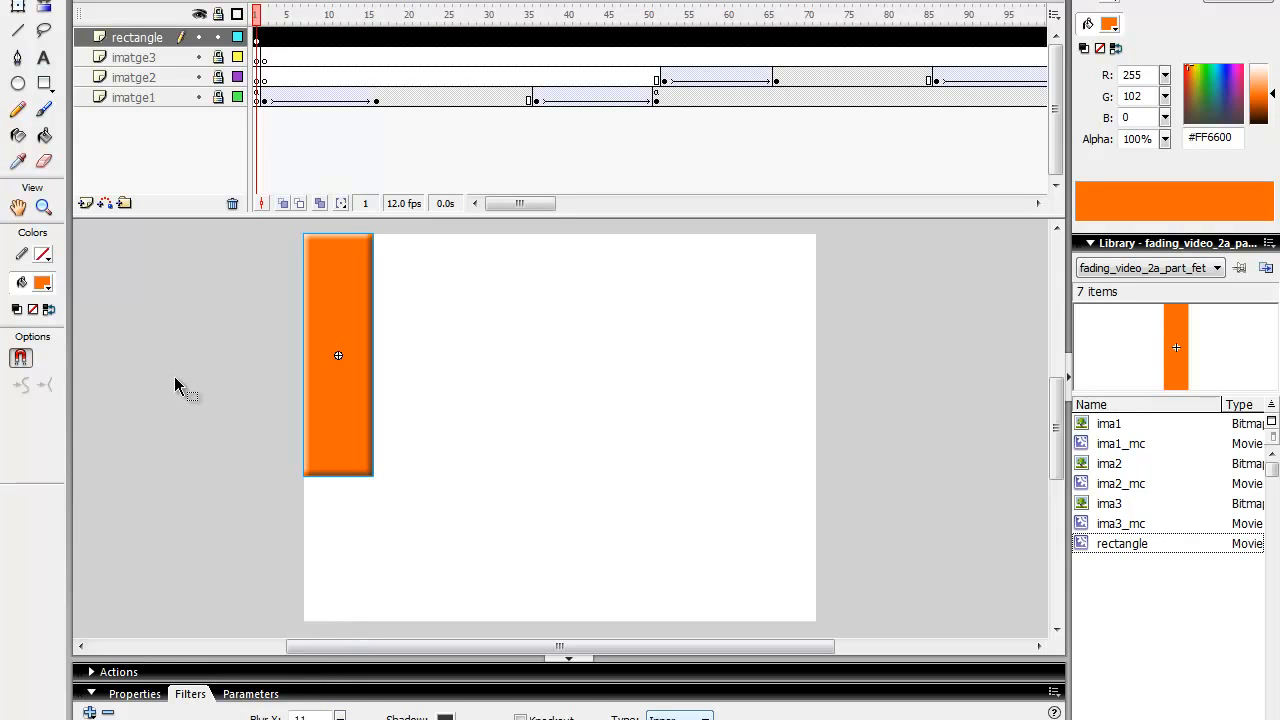
Step: Add a new layer above the rectangle layer and name it botó1
left_click(87, 205)
double_click(136, 37)
type("both")
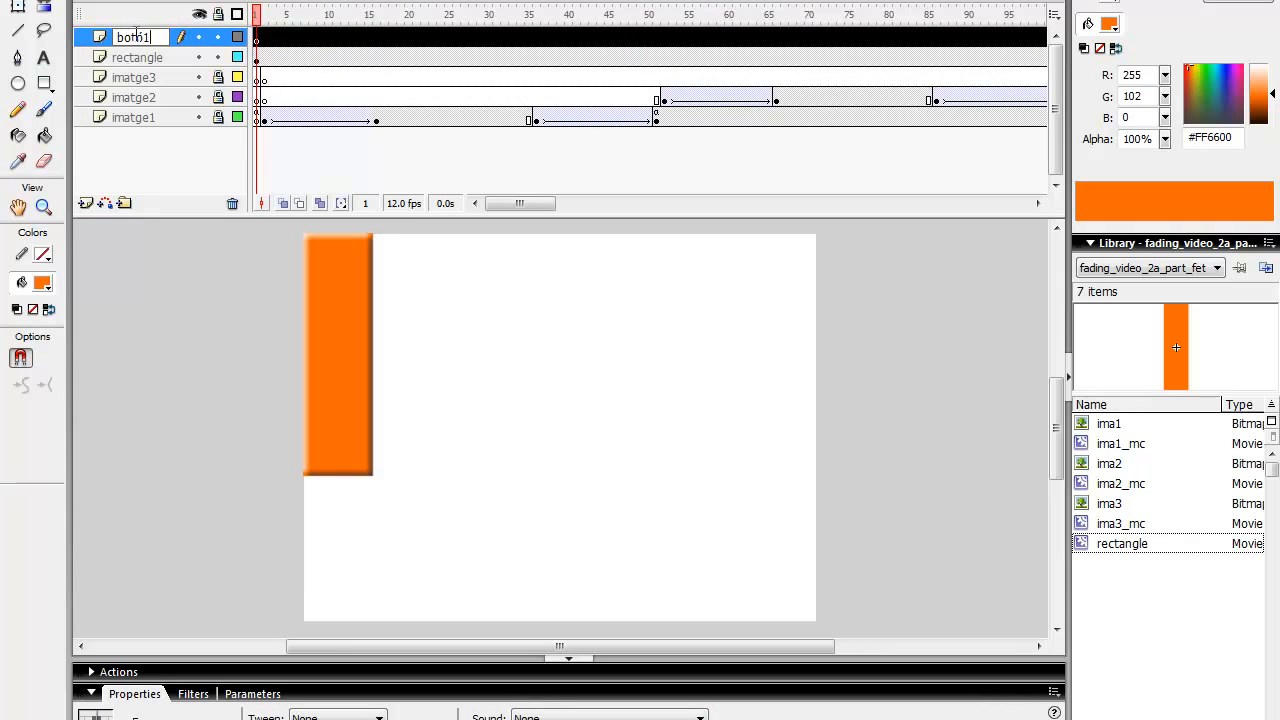
type("1")
key("Return")
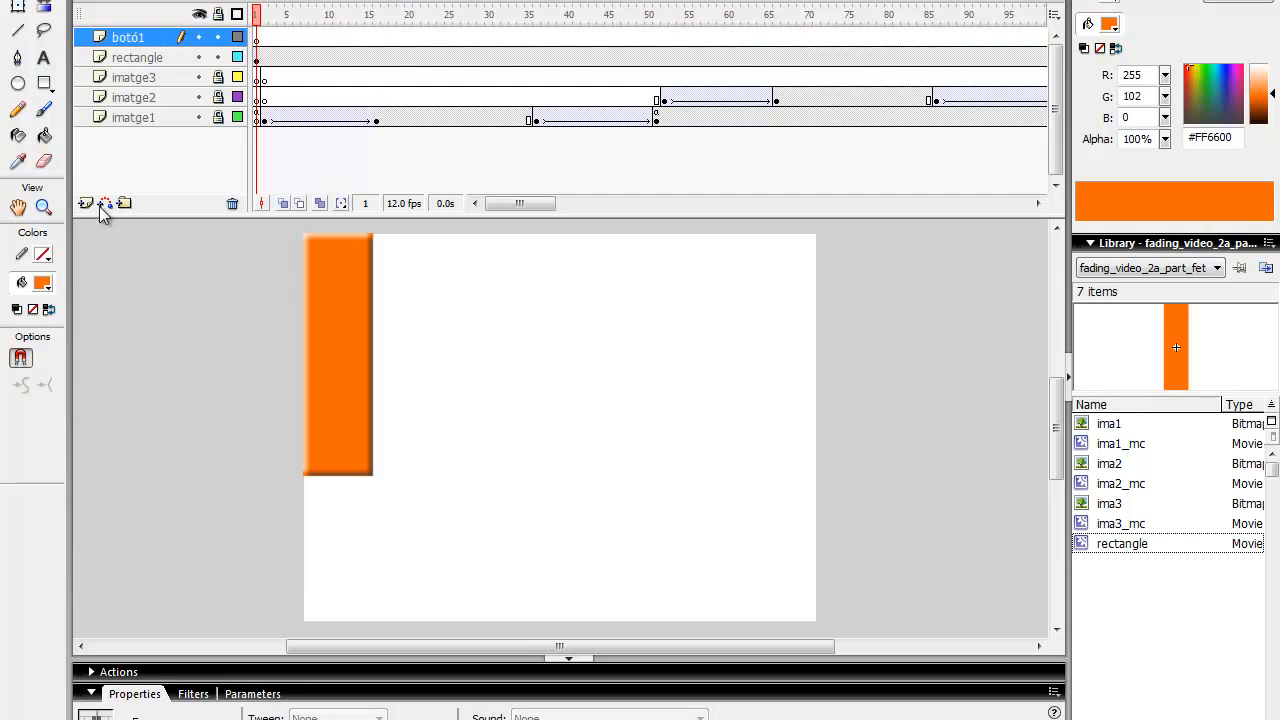
Step: Add two more layers above botó1 and name them botó2 and botó3
left_click(84, 205)
double_click(146, 38)
type("botó")
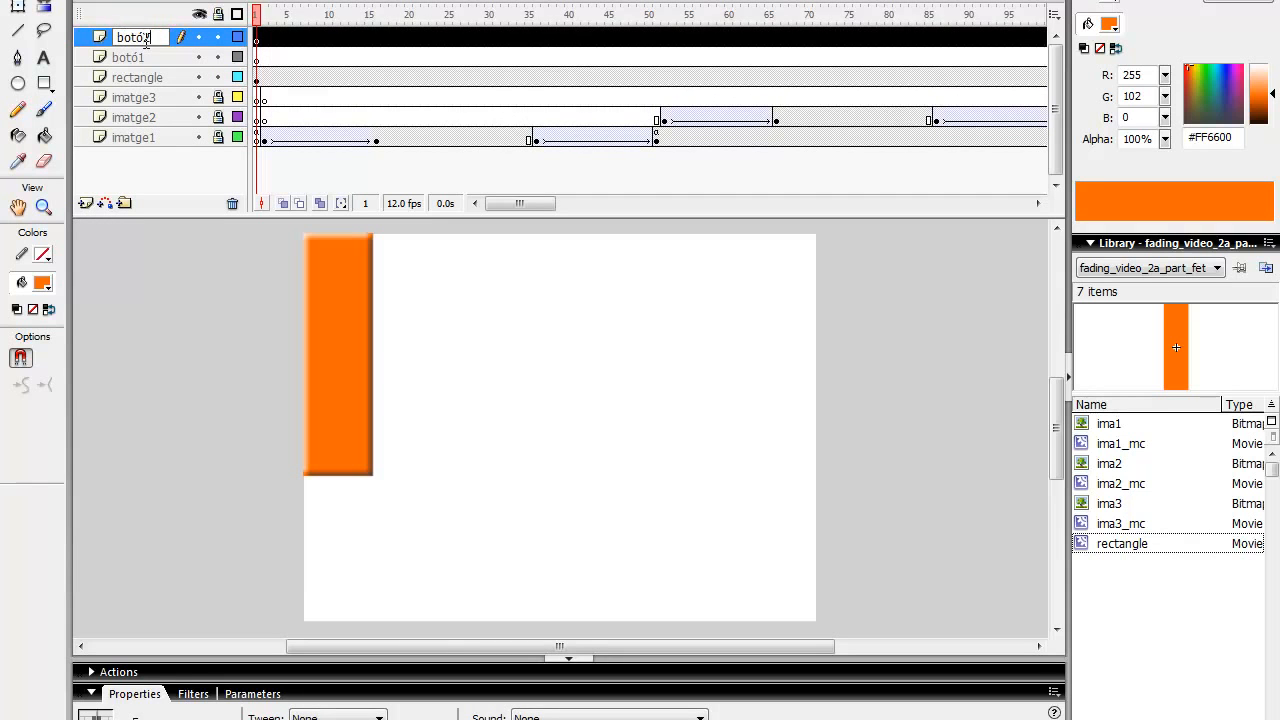
type("2")
key("Return")
left_click(85, 205)
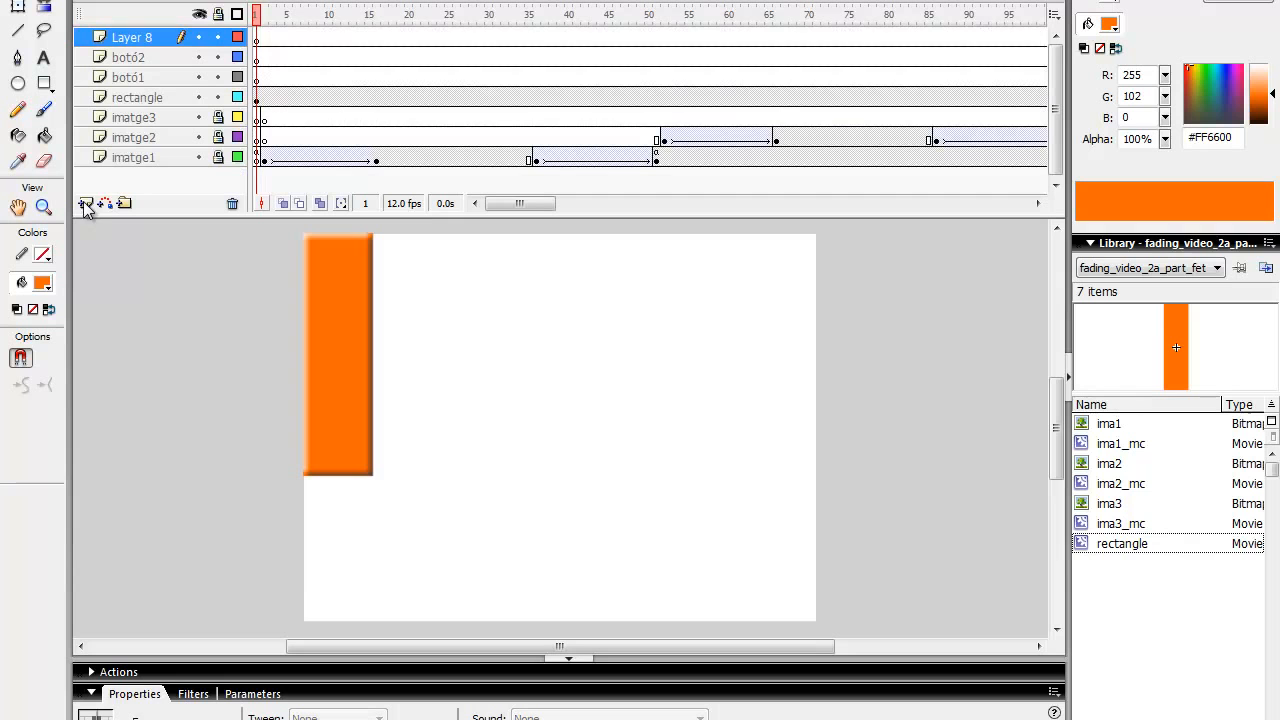
double_click(130, 38)
type("botó3")
key("Return")
Step: Draw a dark green (#006600) circle outside the stage, beside the orange rectangle, on the botó1 layer
left_click(140, 78)
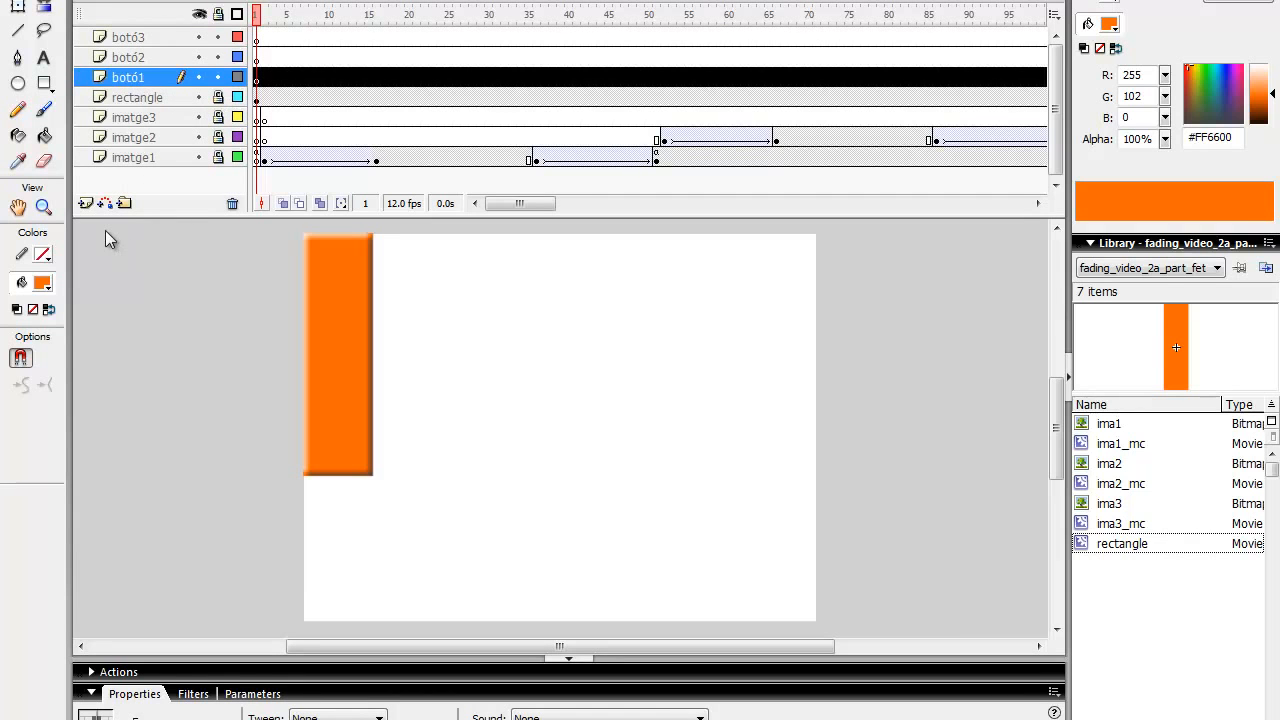
left_click(20, 85)
left_click(43, 284)
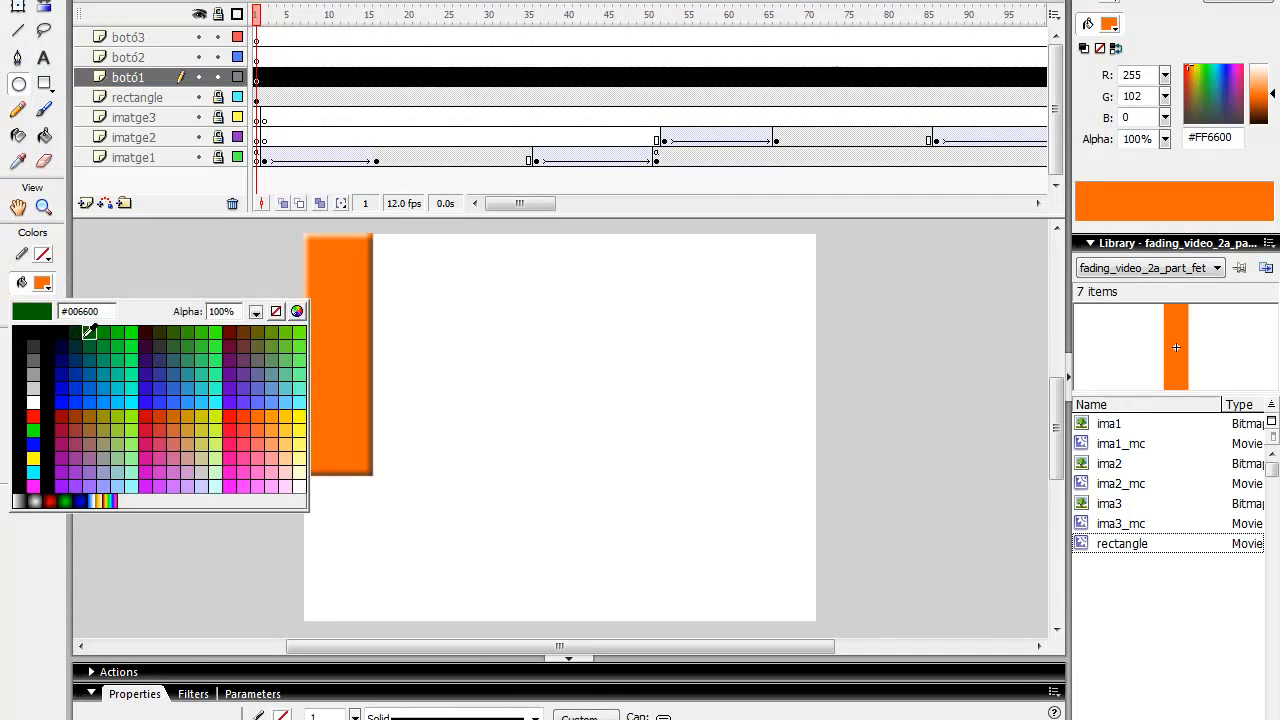
left_click(89, 331)
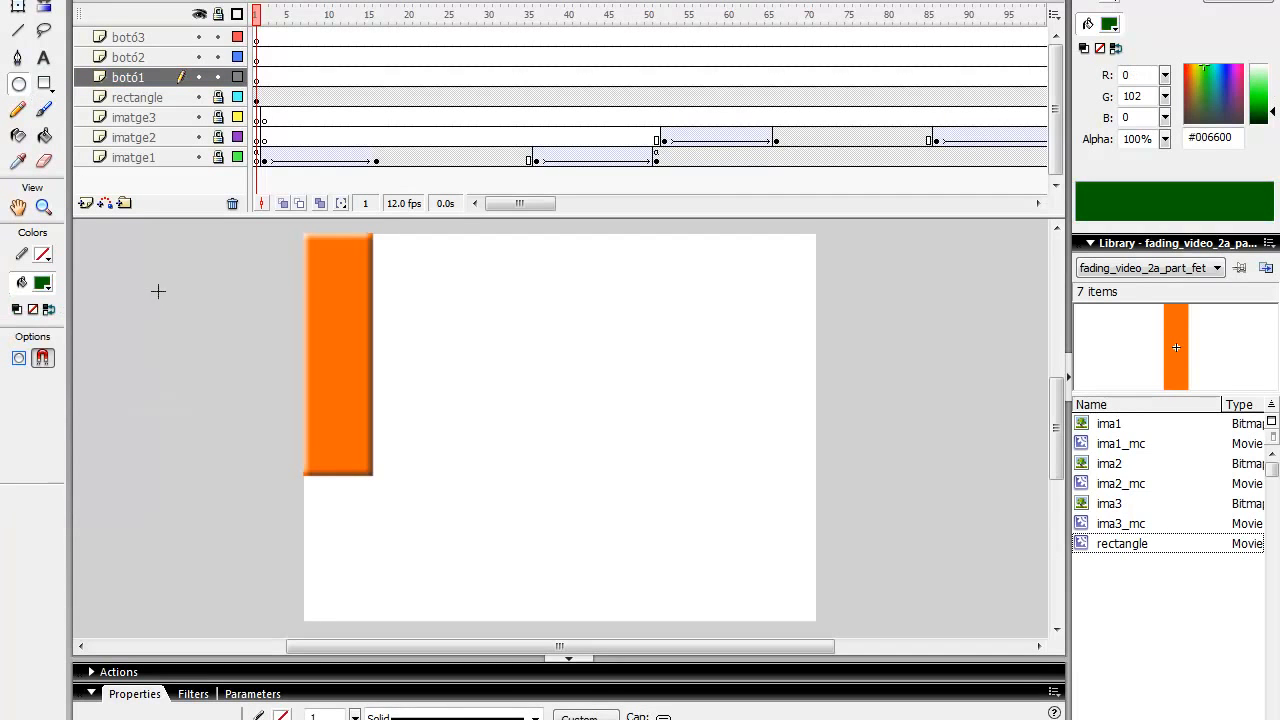
left_click_drag(174, 306, 184, 348)
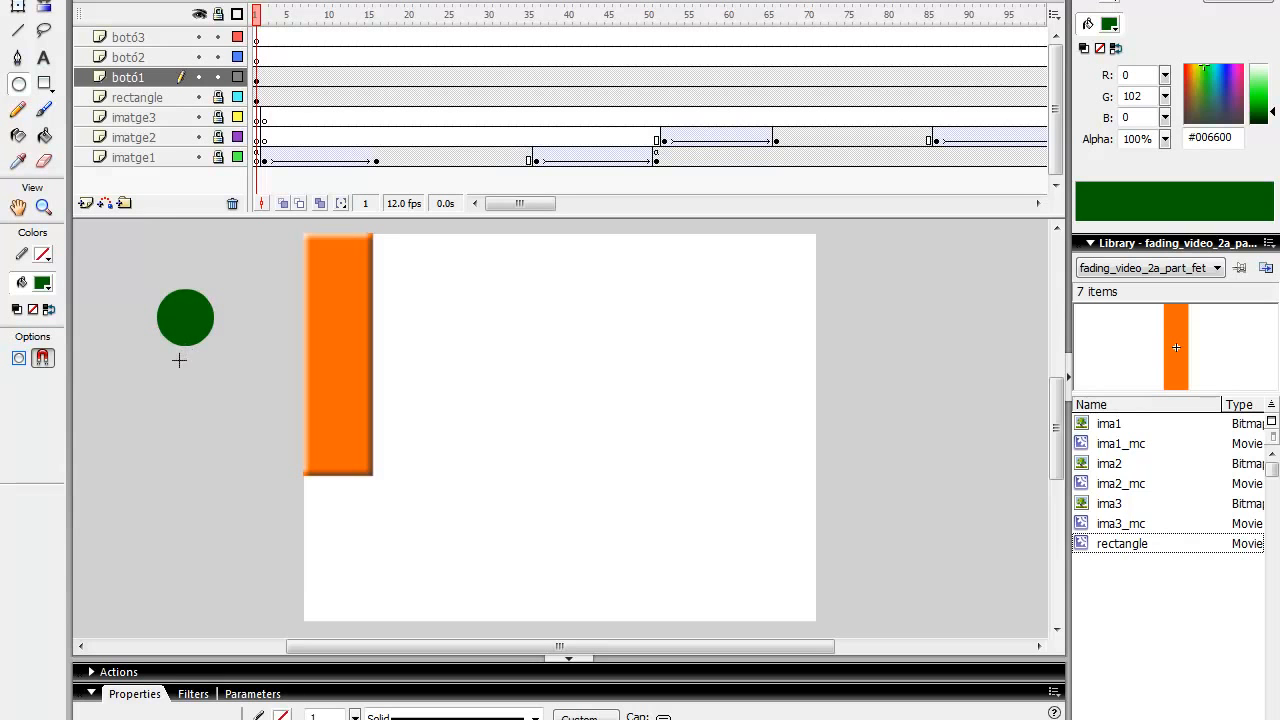
Step: Move the green circle slightly toward the stage and scale it down a little
left_click(17, 6)
mouse_move(189, 321)
left_mouse_down()
mouse_move(343, 309)
mouse_move(341, 285)
mouse_move(251, 297)
mouse_move(199, 321)
left_mouse_up()
left_click(20, 8)
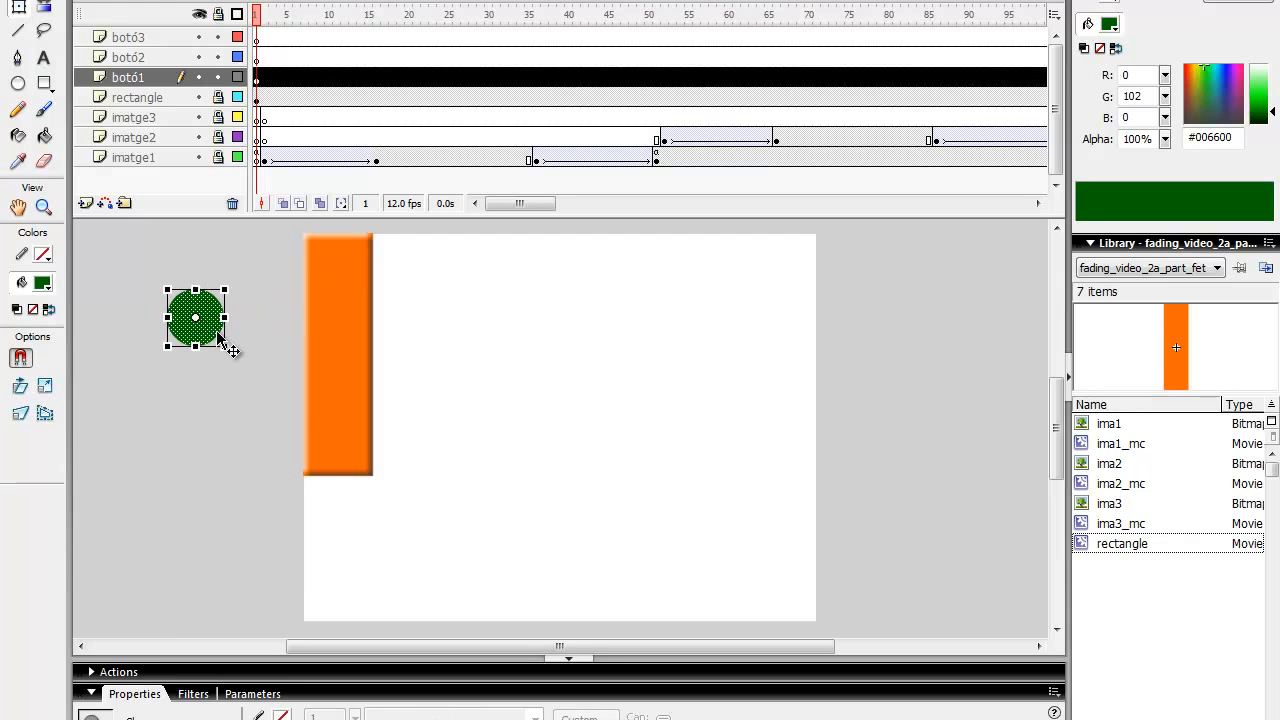
key("v")
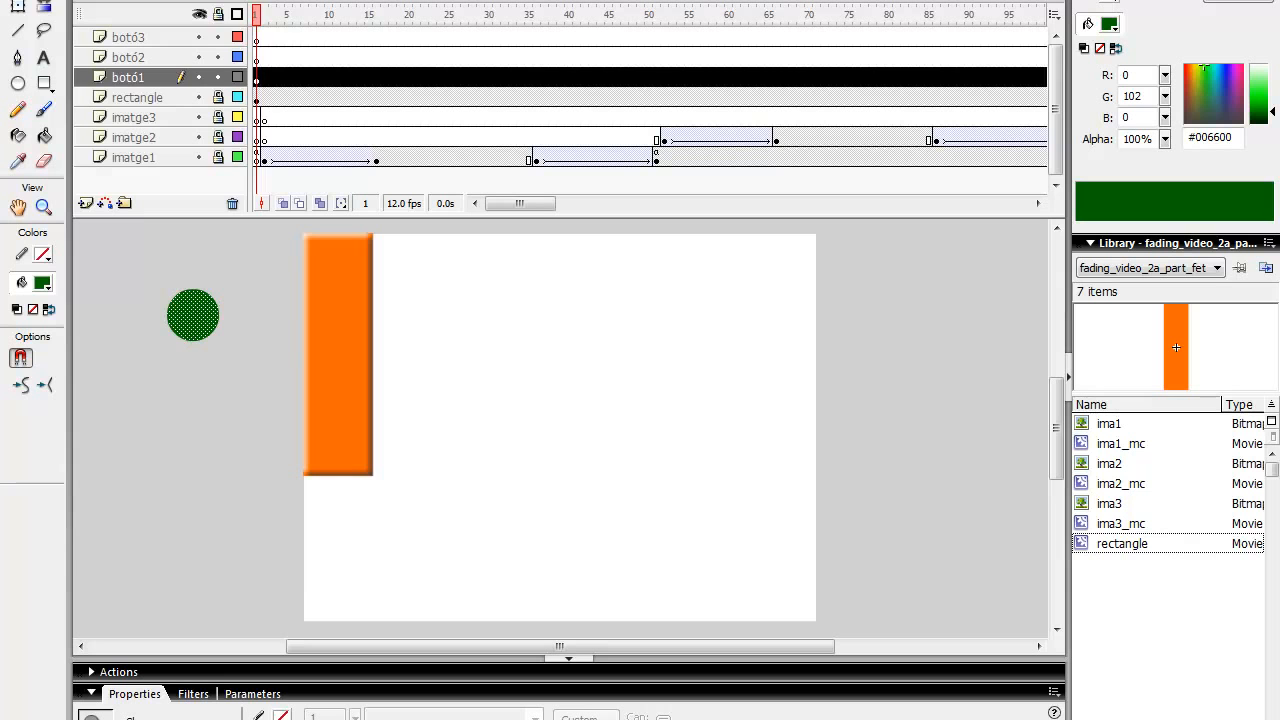
left_click(55, 0)
left_click(91, 26)
left_click(55, 0)
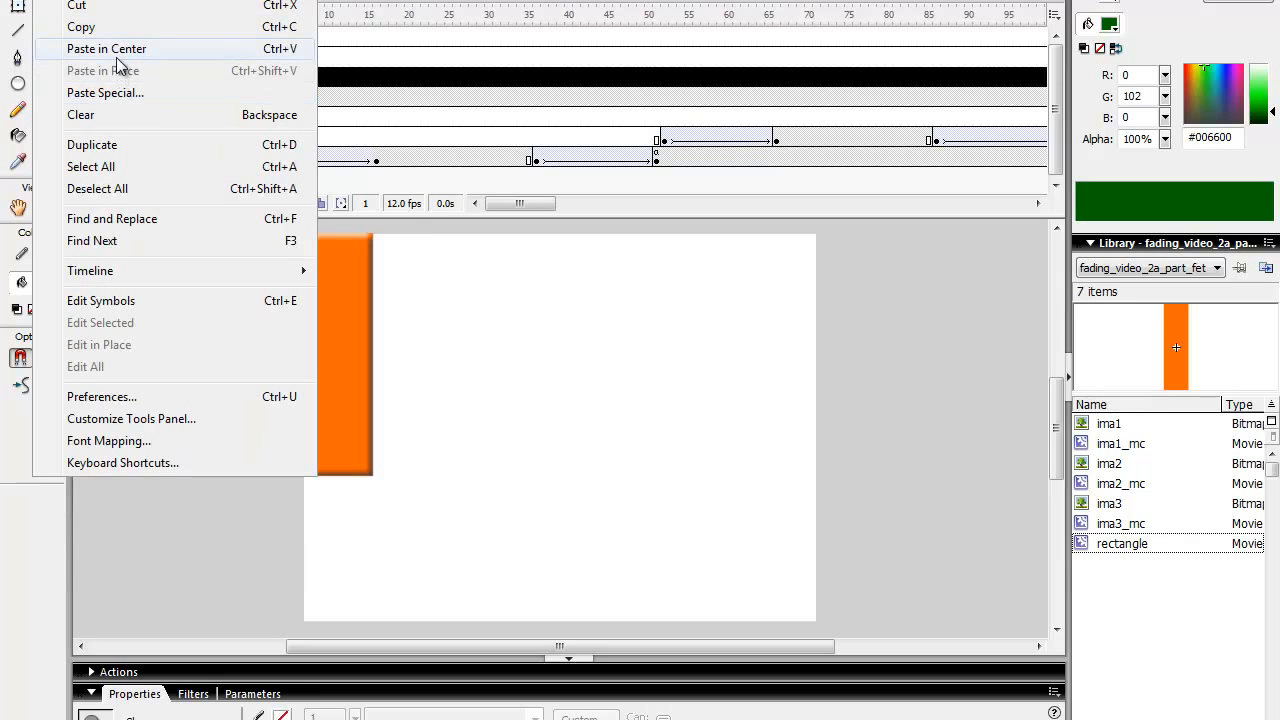
left_click(177, 523)
Step: Copy the green circle, paste it in place and move the copy up and away from the stage
left_click(195, 335)
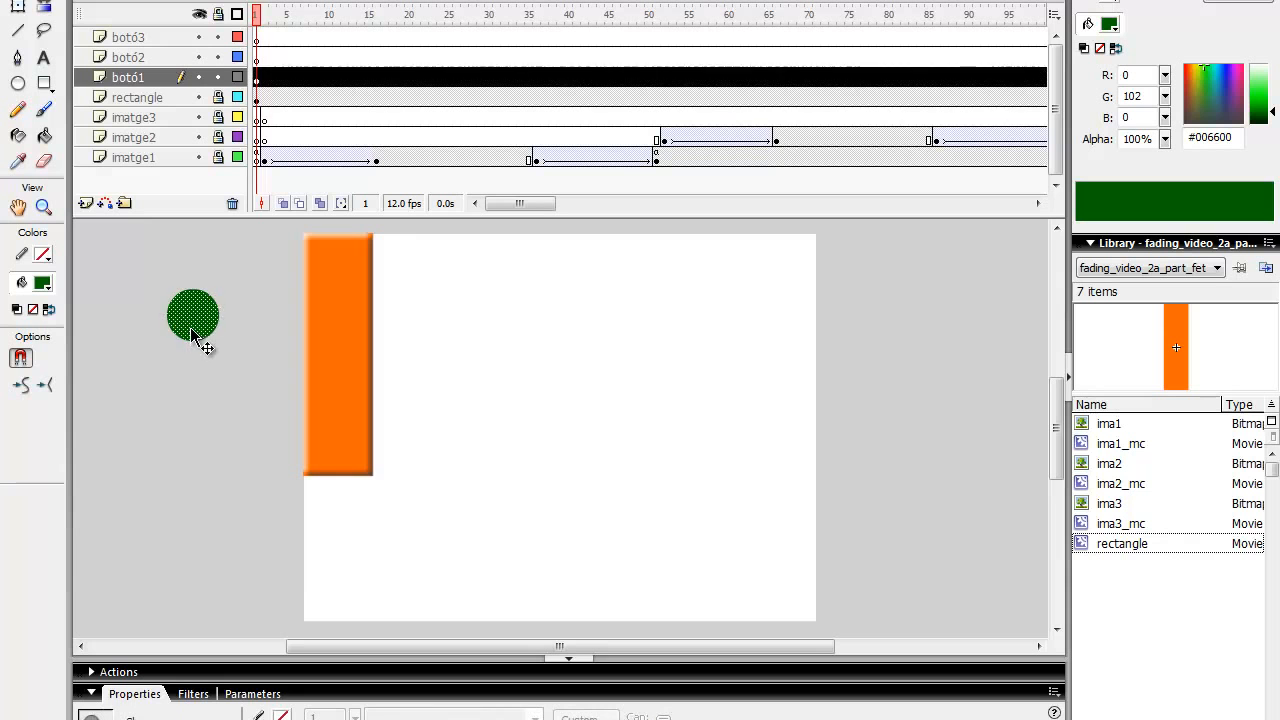
left_click(55, 0)
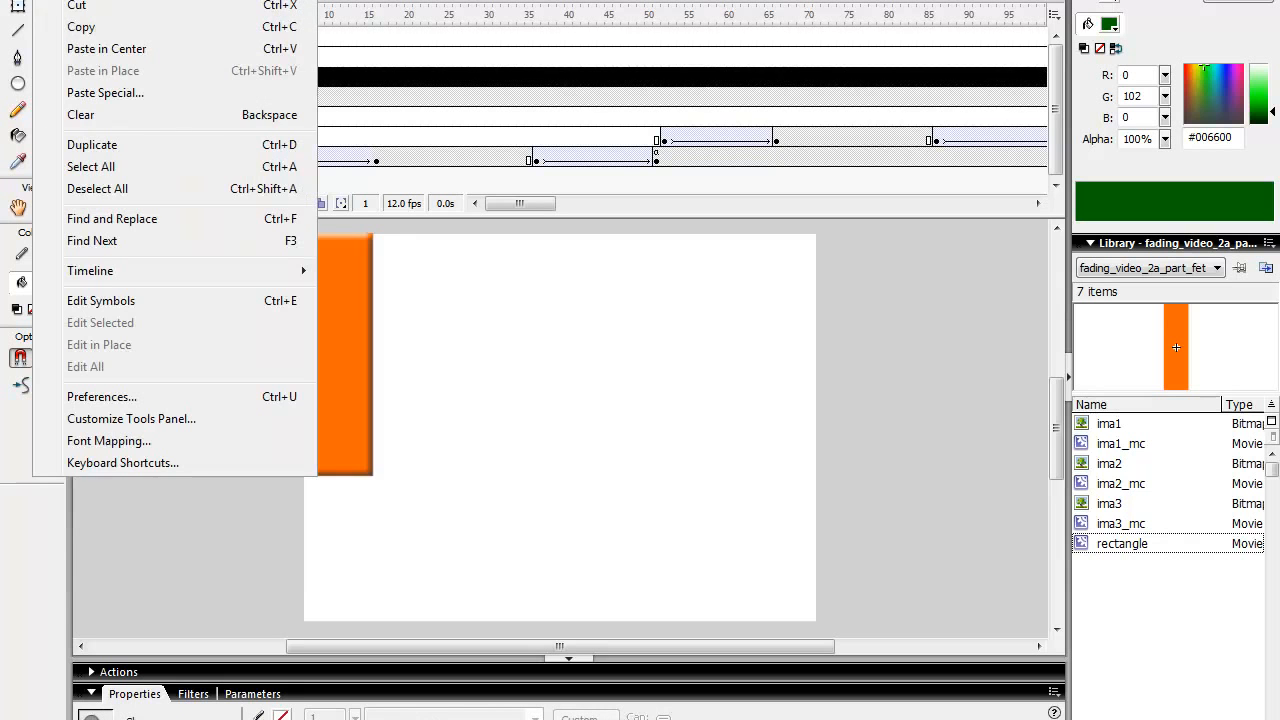
left_click(84, 22)
left_click(55, 0)
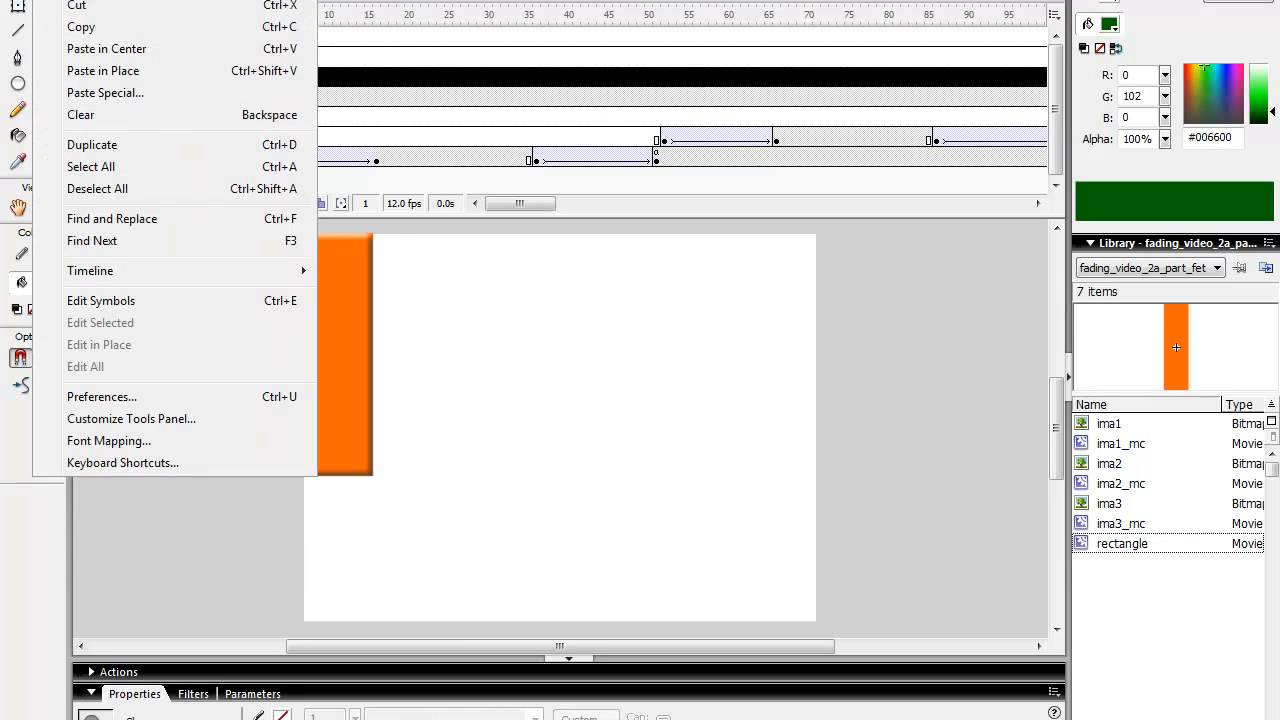
left_click(106, 77)
left_click_drag(184, 309, 129, 277)
Step: Change the fill of the circle nearer the stage to dark blue (#000066)
left_click(200, 336)
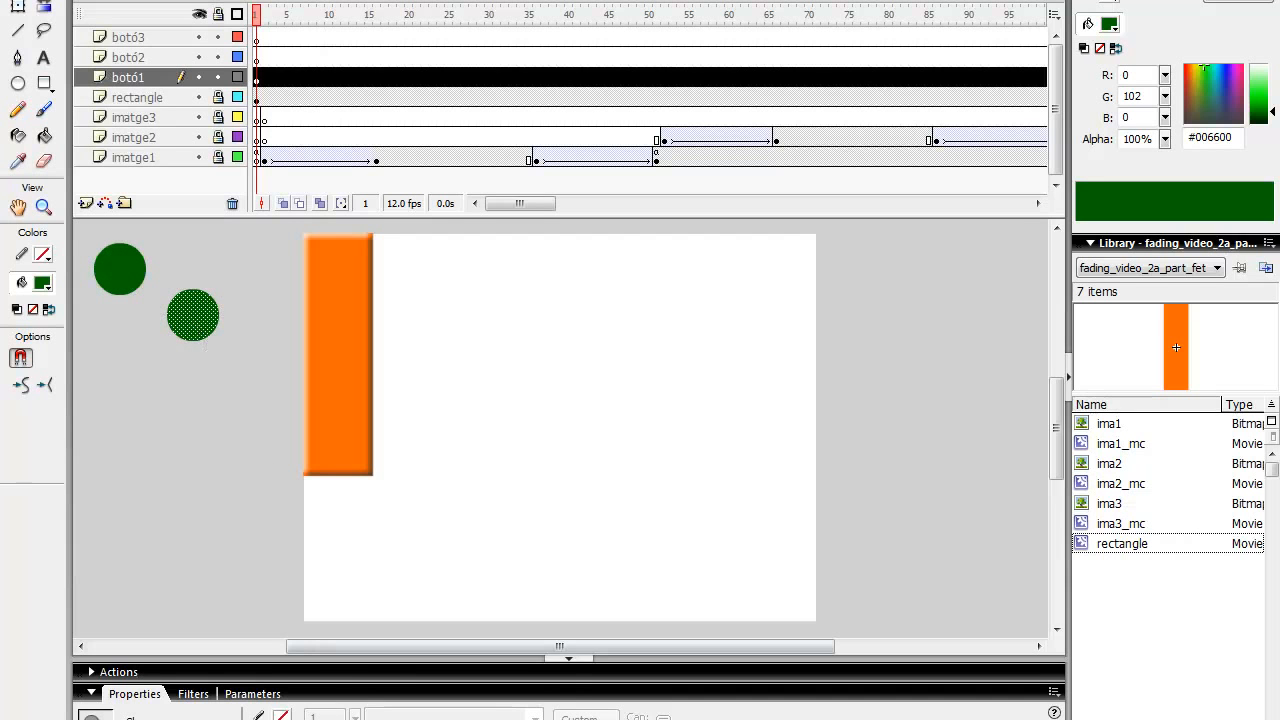
left_click(275, 715)
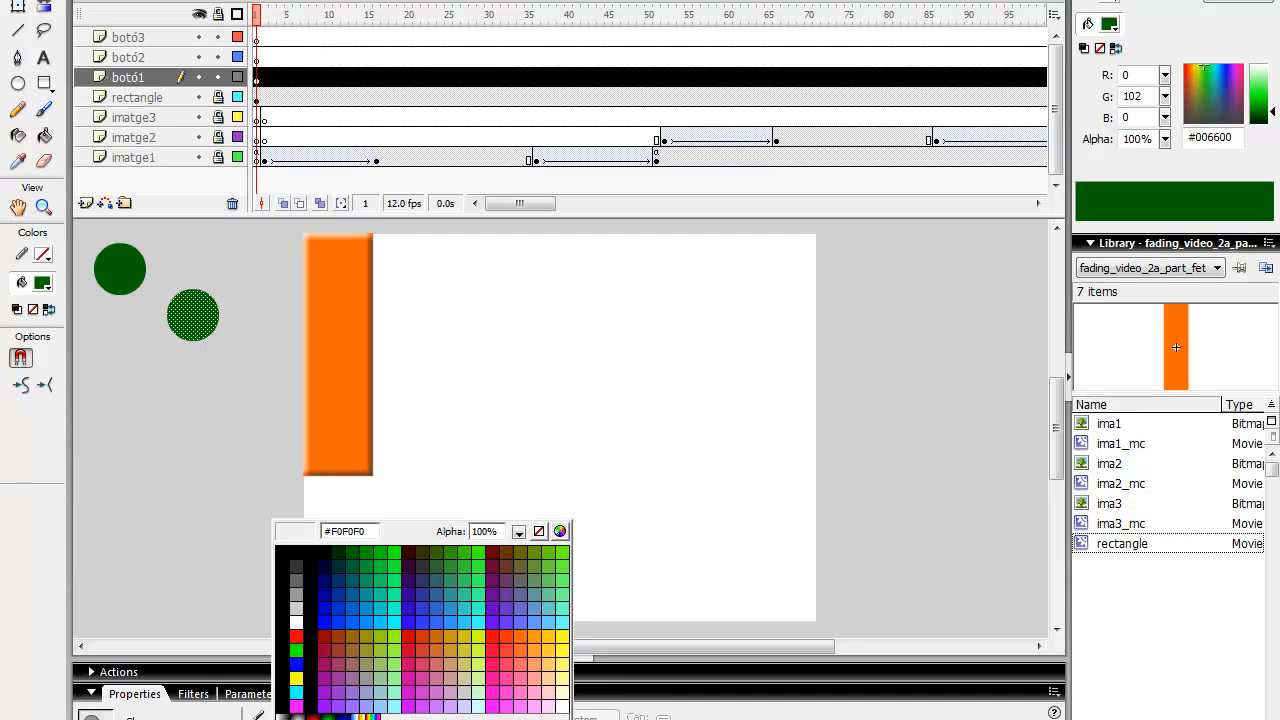
left_click(326, 578)
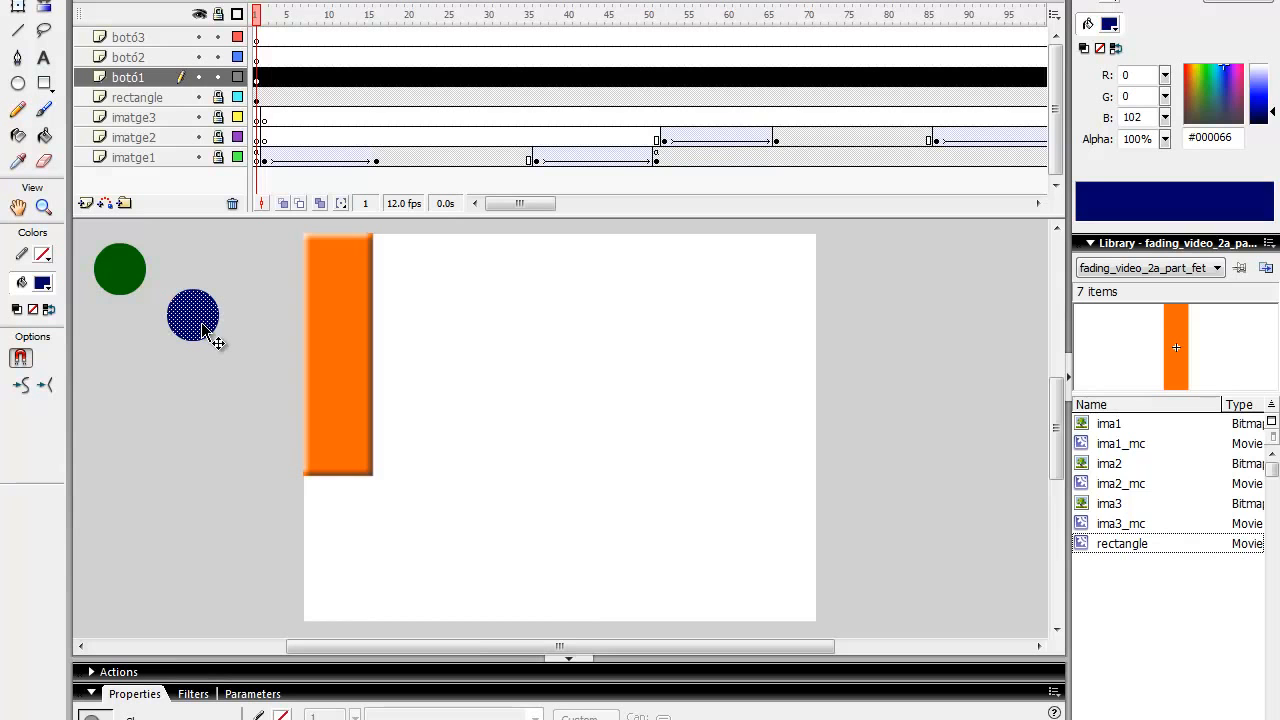
Step: Convert the dark blue circle to a button symbol named botó1
left_click(168, 0)
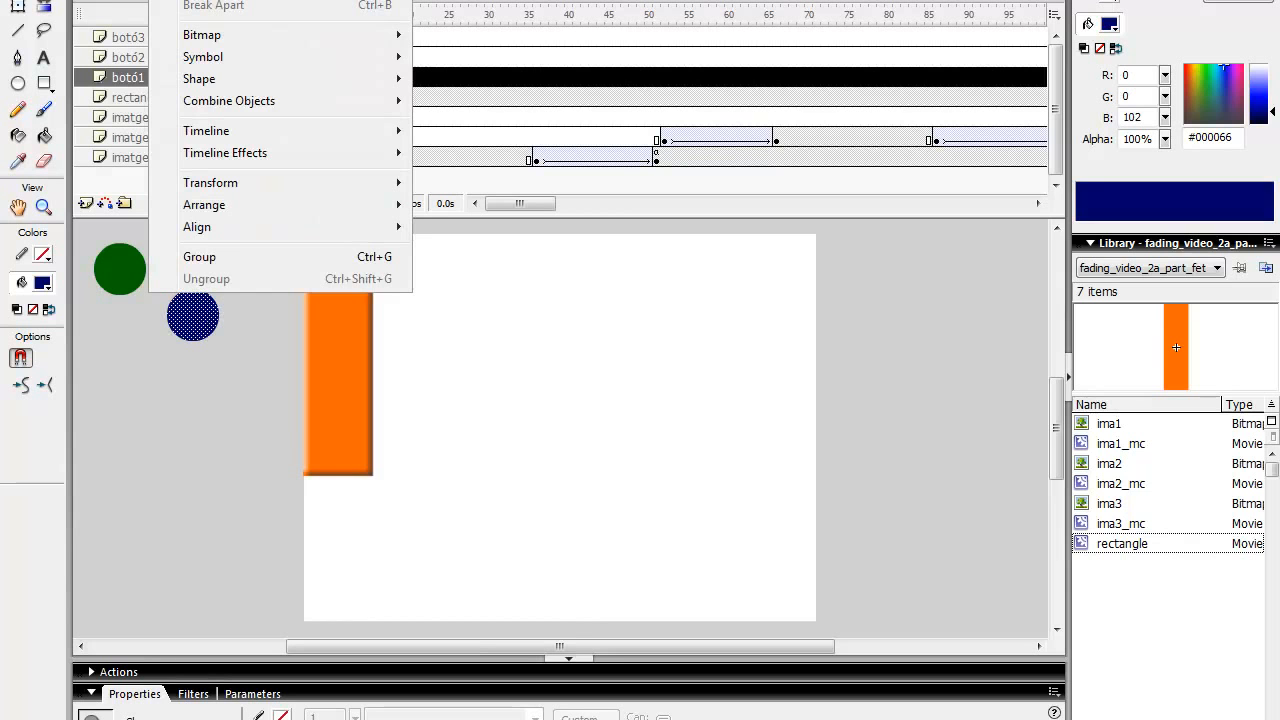
left_click(215, 0)
type("botó1")
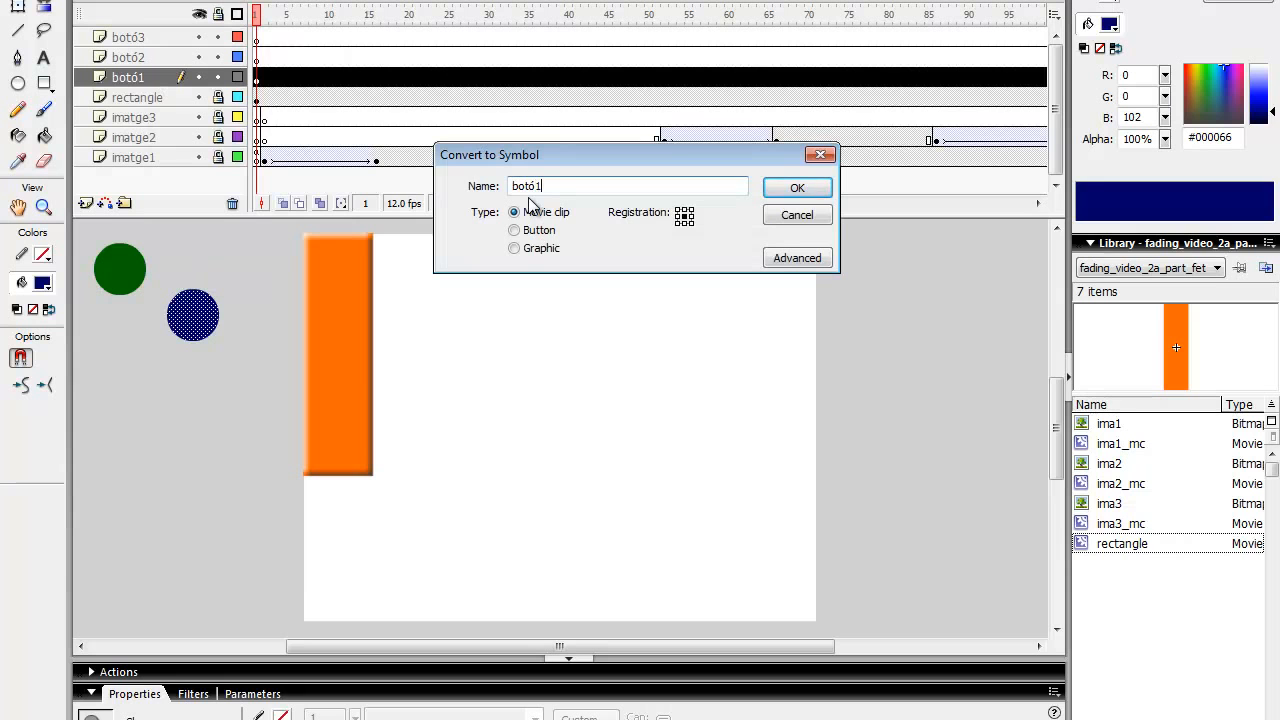
left_click(538, 230)
left_click(795, 189)
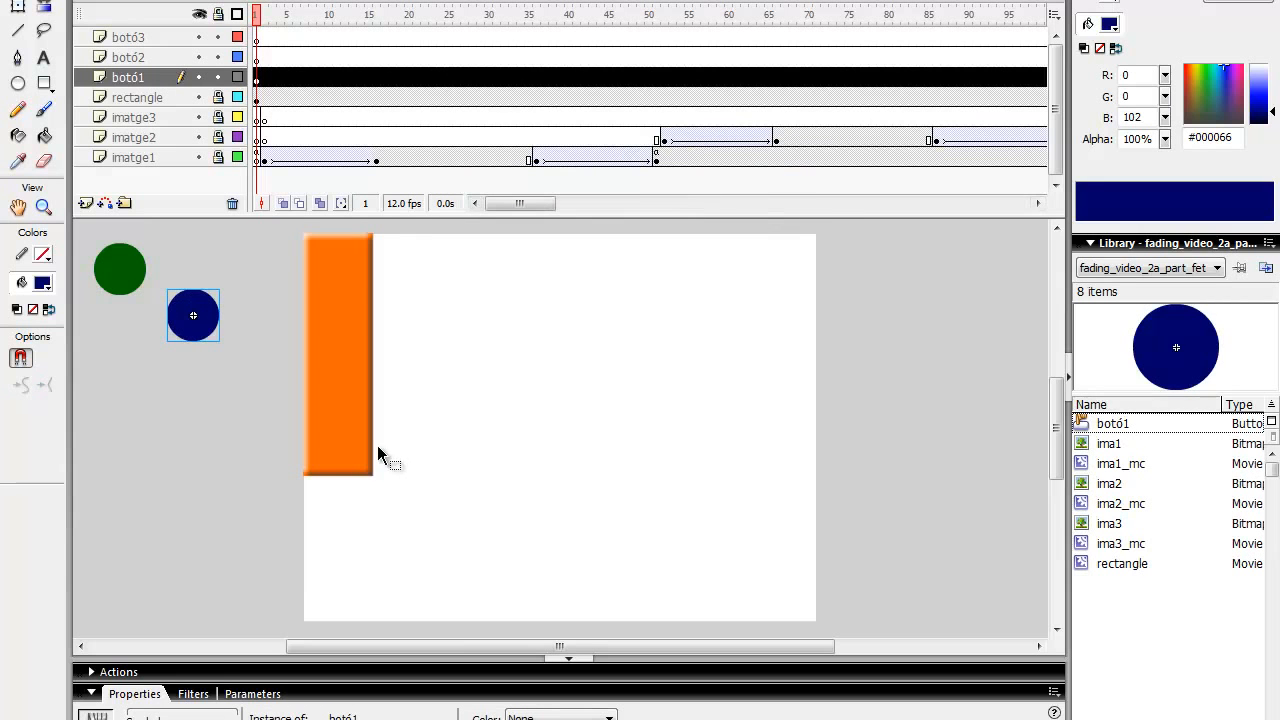
Step: Apply a Bevel filter to the dark blue botó1 button
left_click(203, 692)
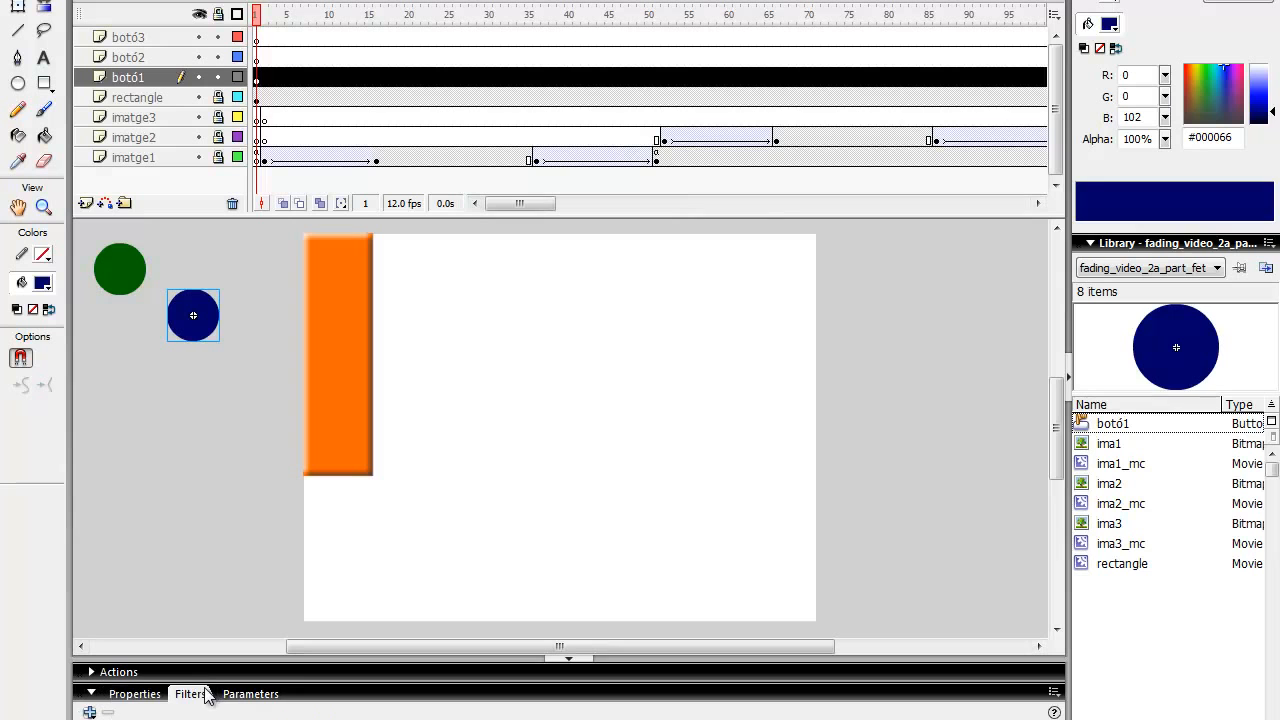
left_click(90, 711)
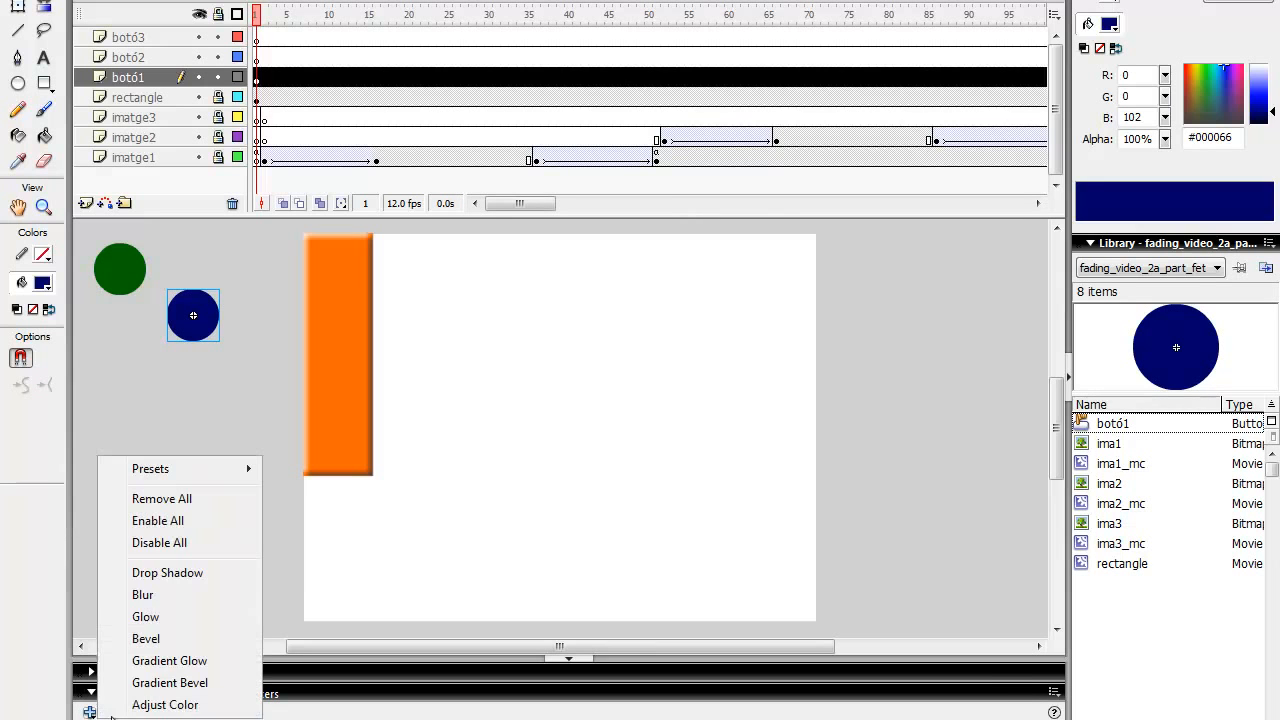
left_click(163, 638)
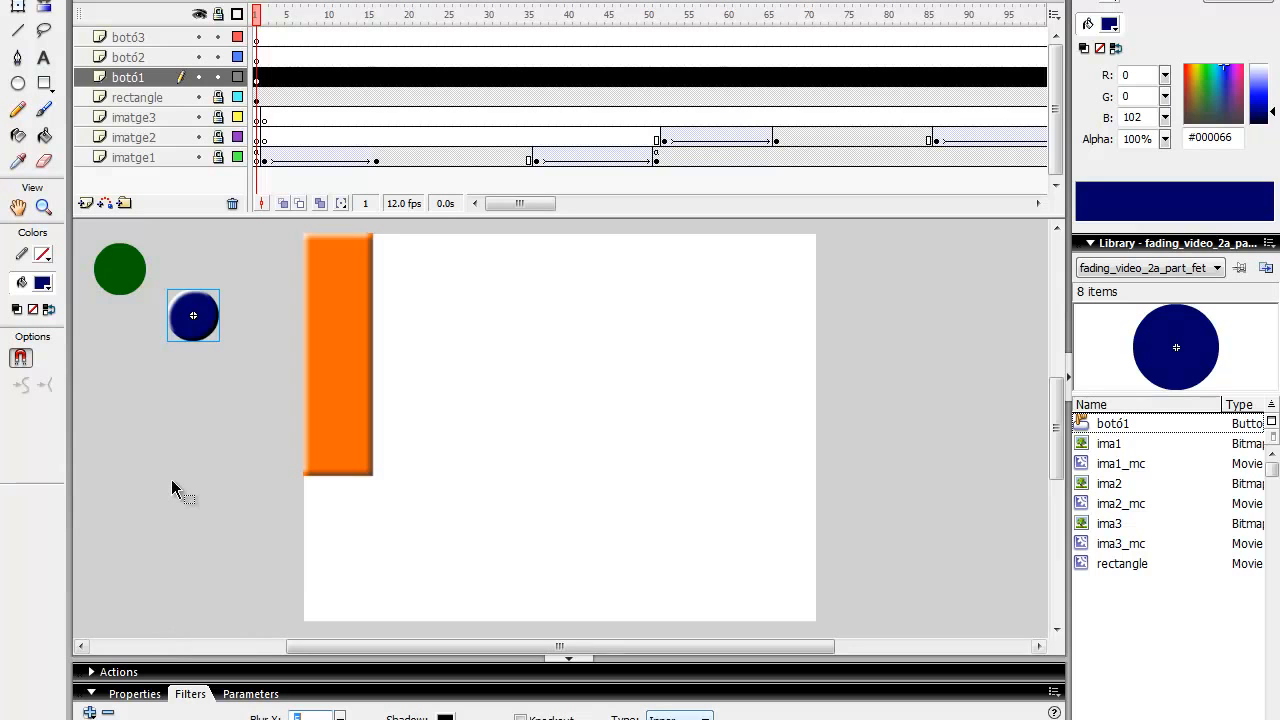
Step: Open the botó1 button for editing and copy its Up frame into the Down frame
double_click(200, 322)
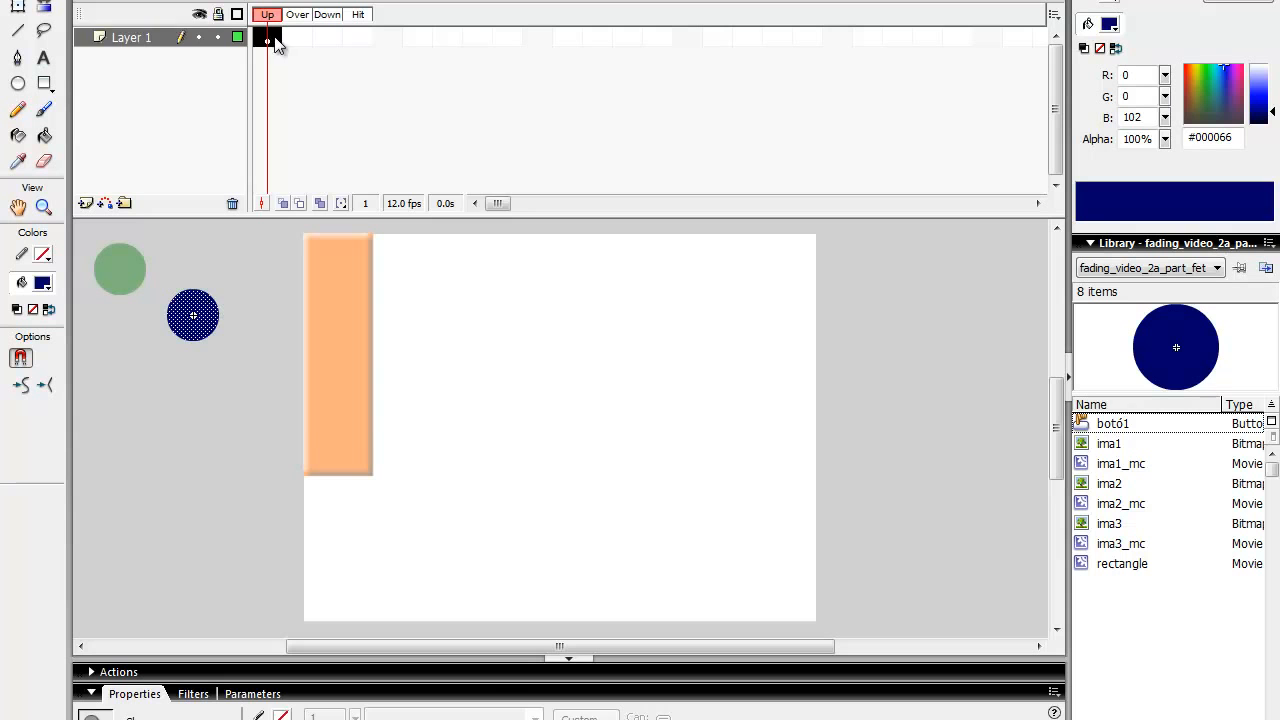
right_click(276, 44)
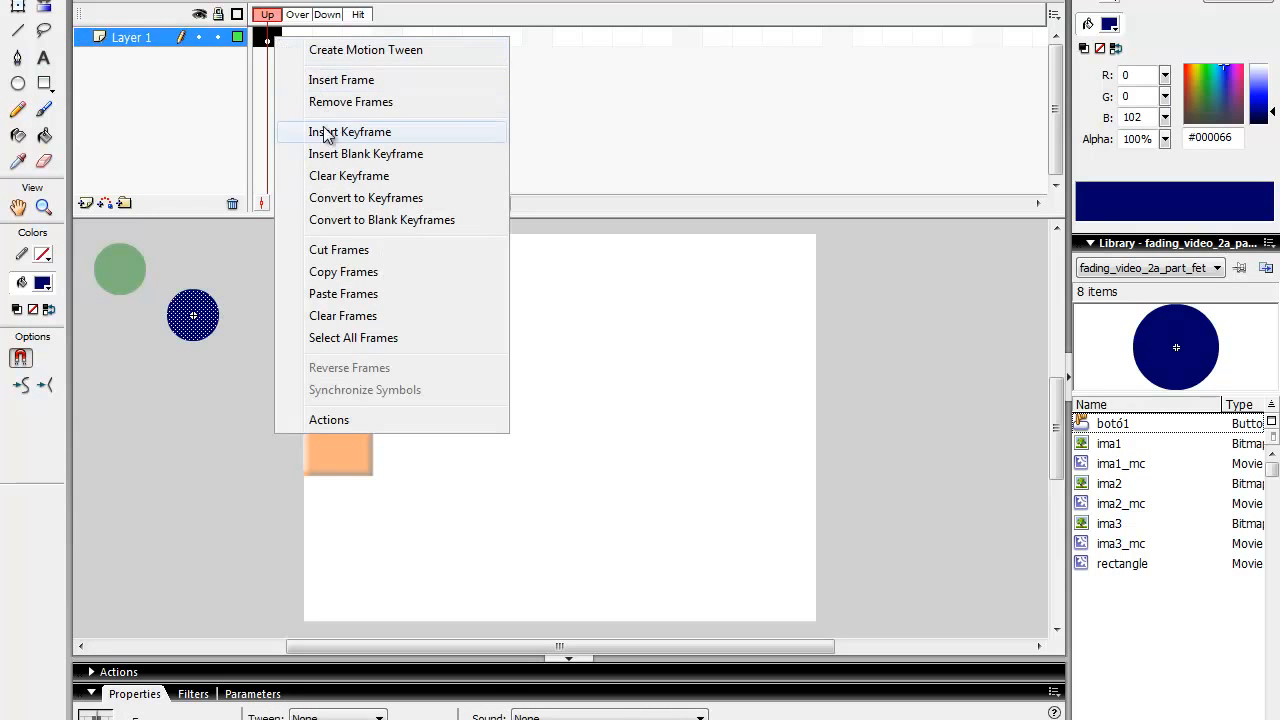
left_click(341, 271)
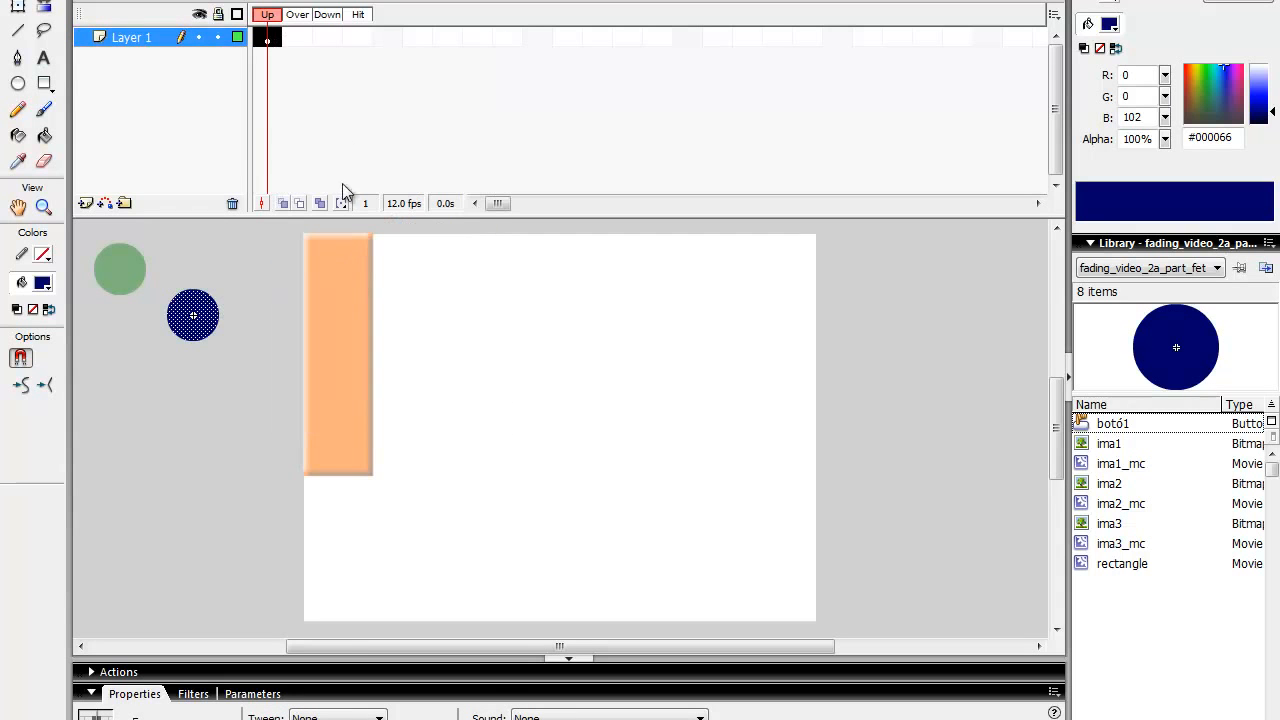
left_click(325, 37)
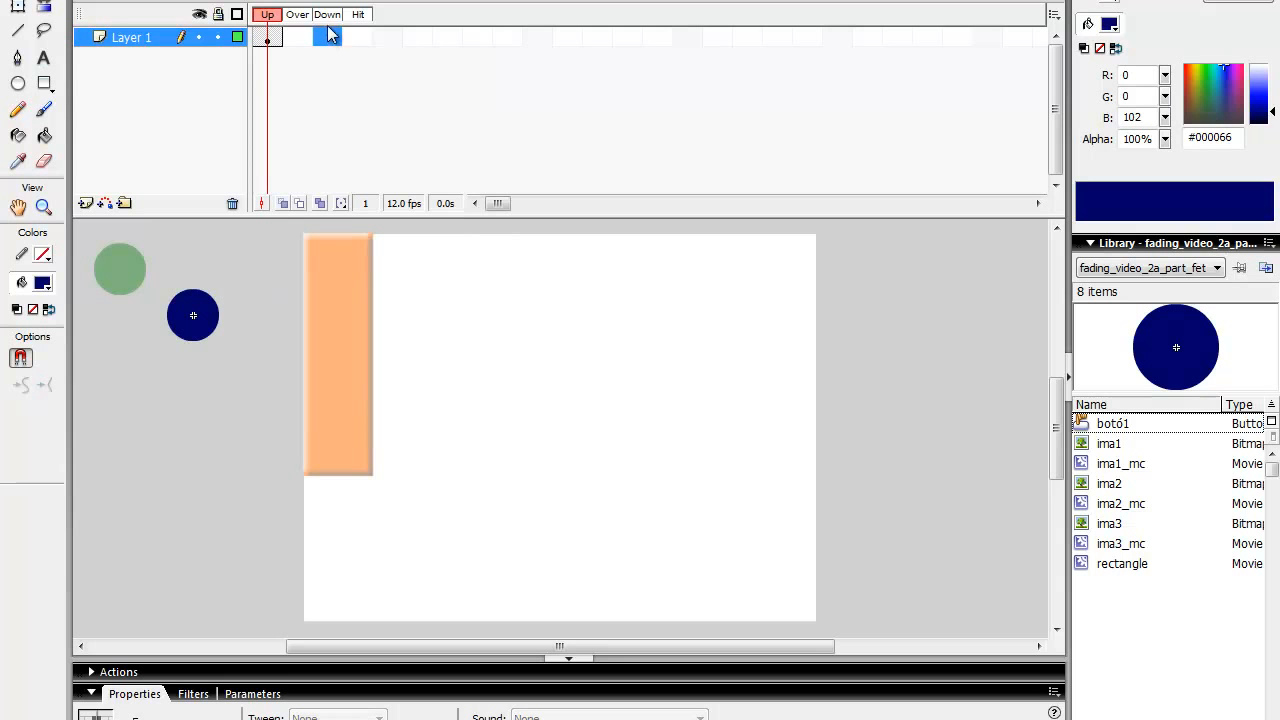
right_click(334, 37)
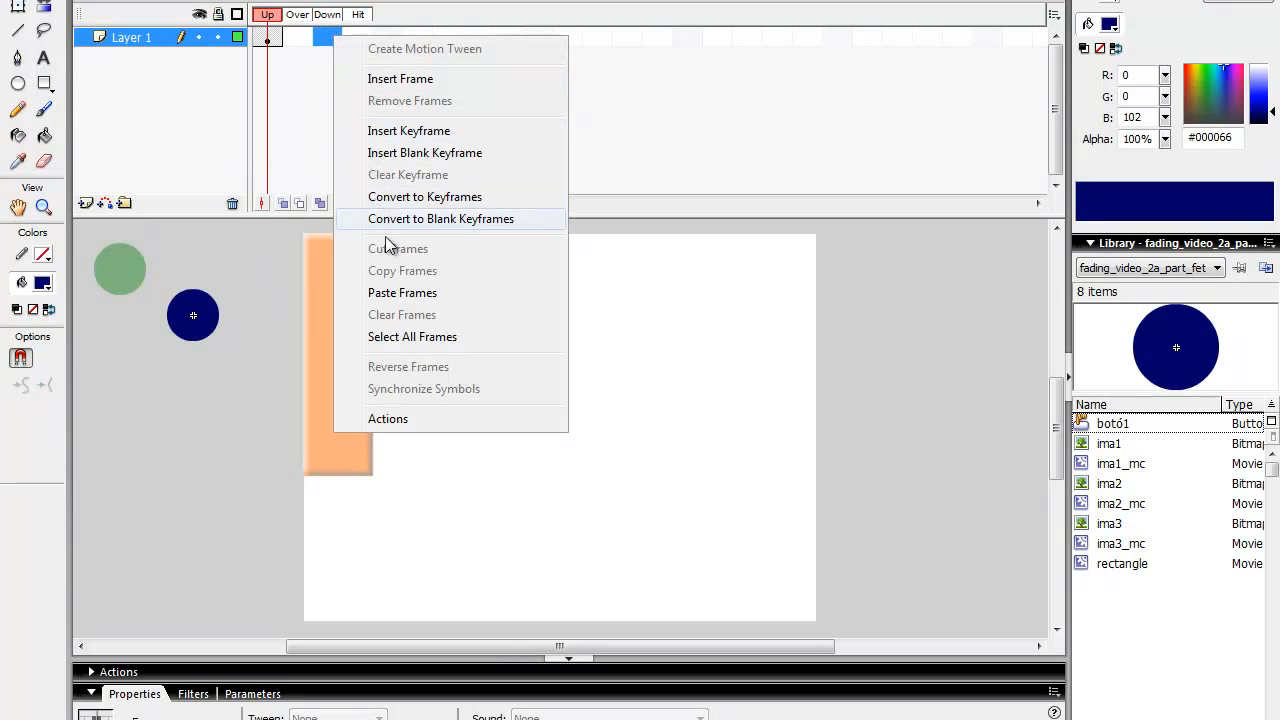
left_click(398, 292)
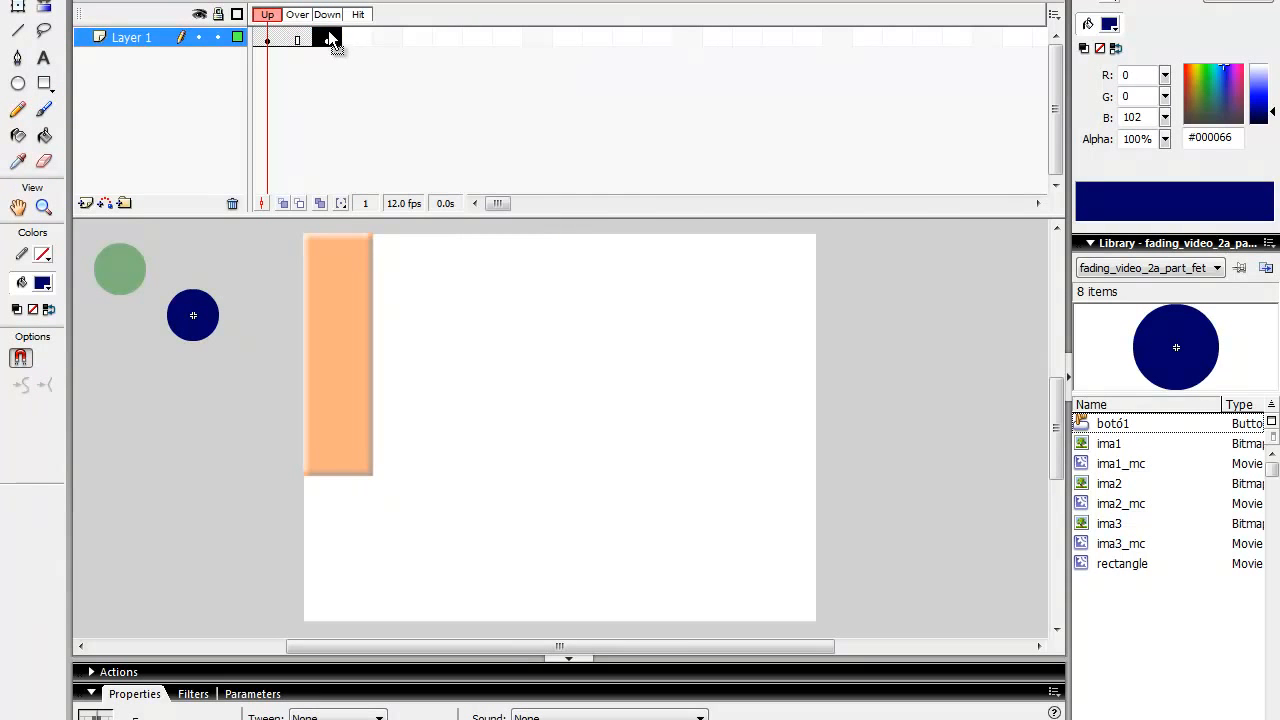
Step: Convert the circle in botó1's Down frame to a movie clip symbol named mc_botó1
left_click(333, 40)
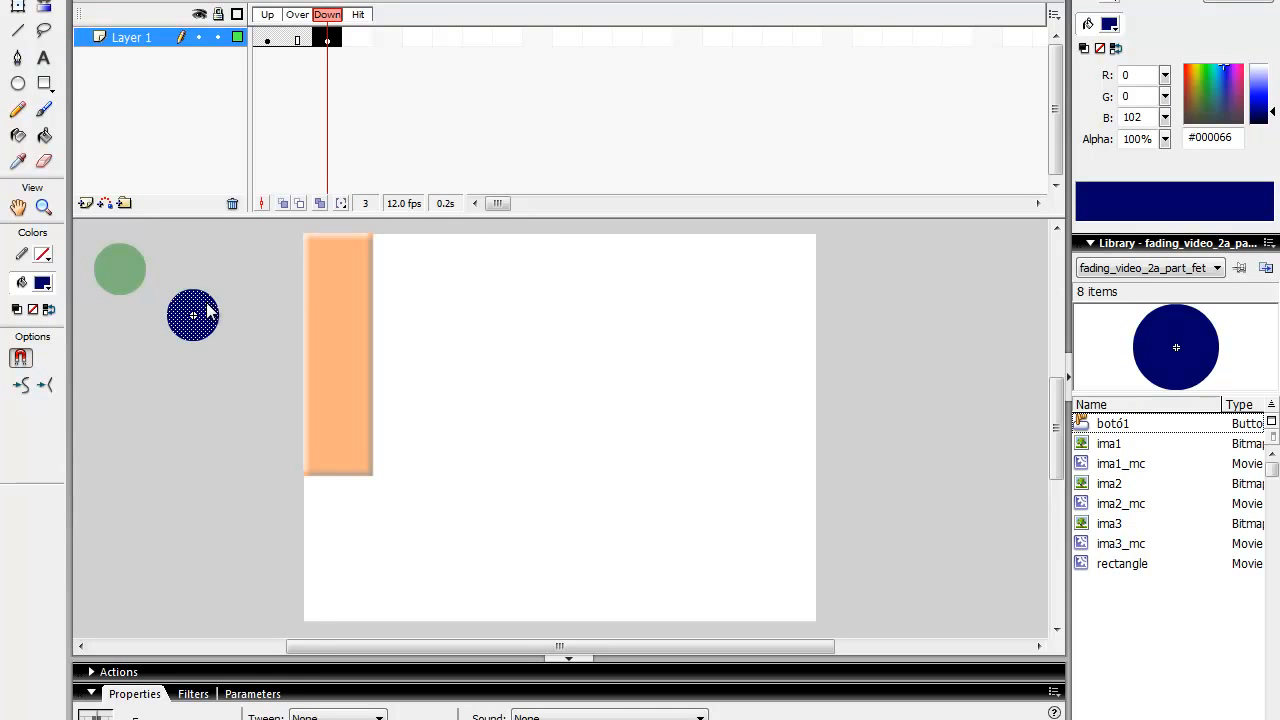
left_click(208, 311)
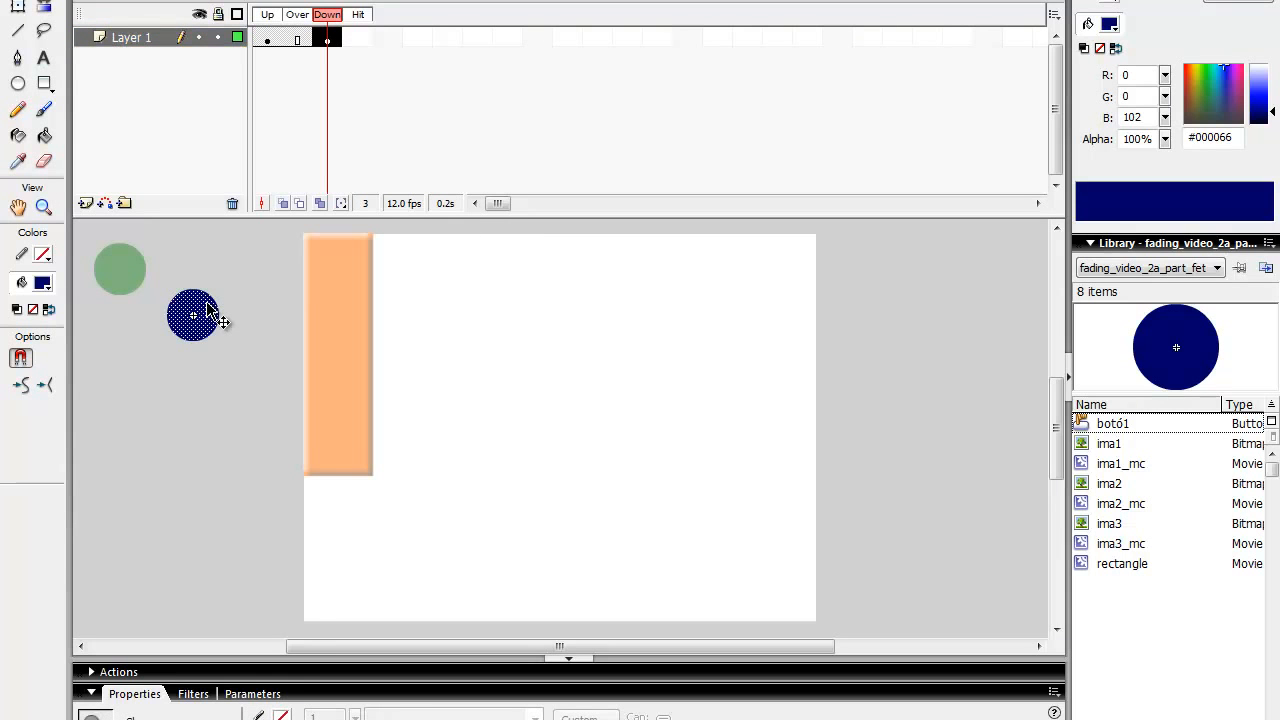
left_click(193, 694)
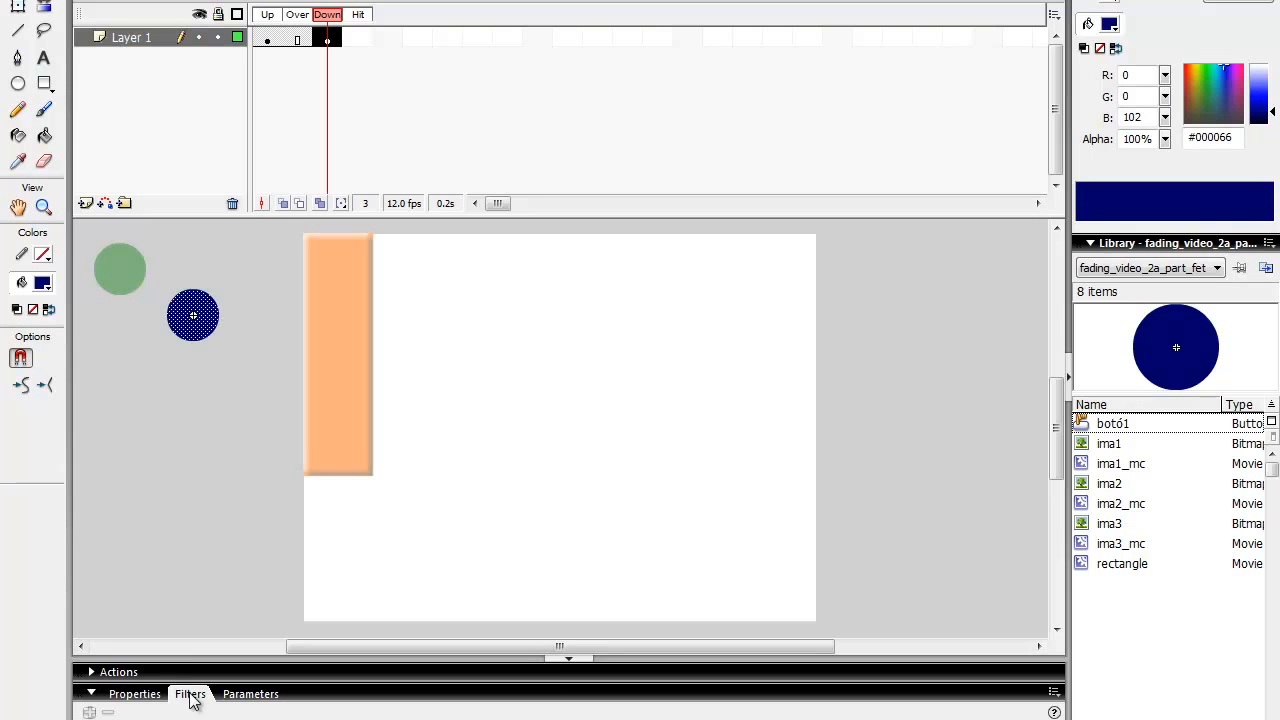
left_click(205, 325)
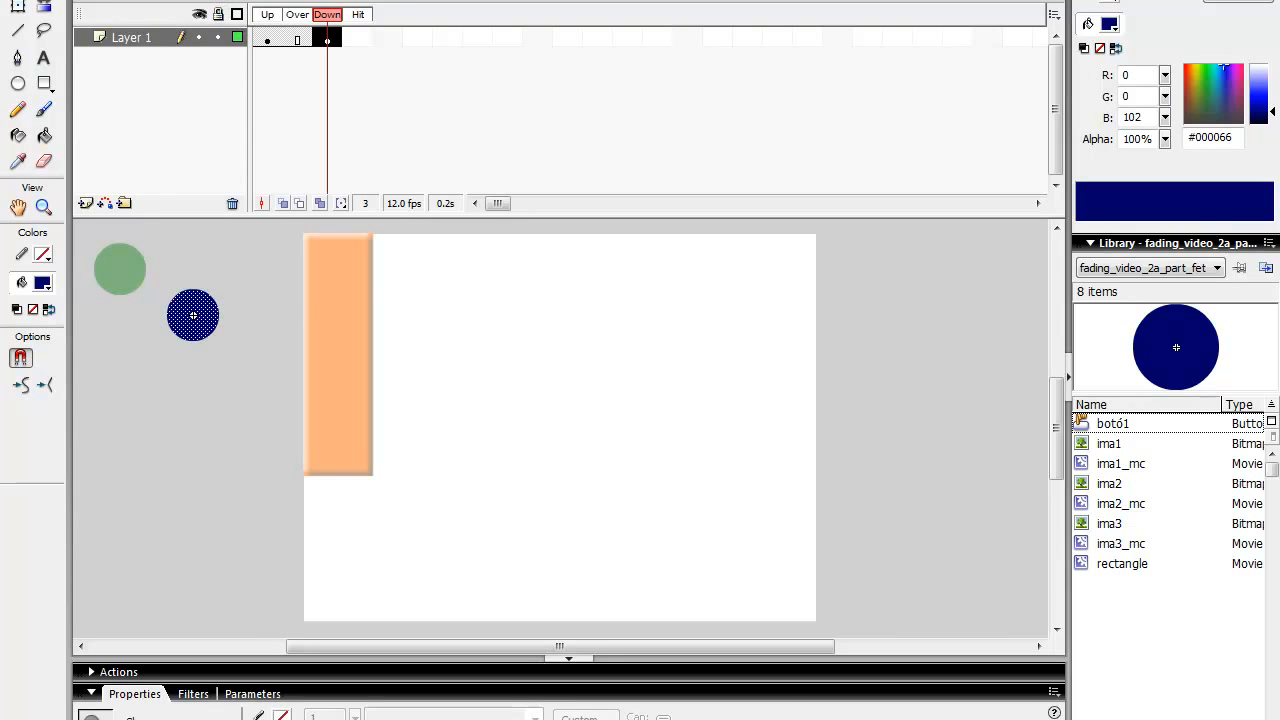
left_click(170, 0)
left_click(217, 0)
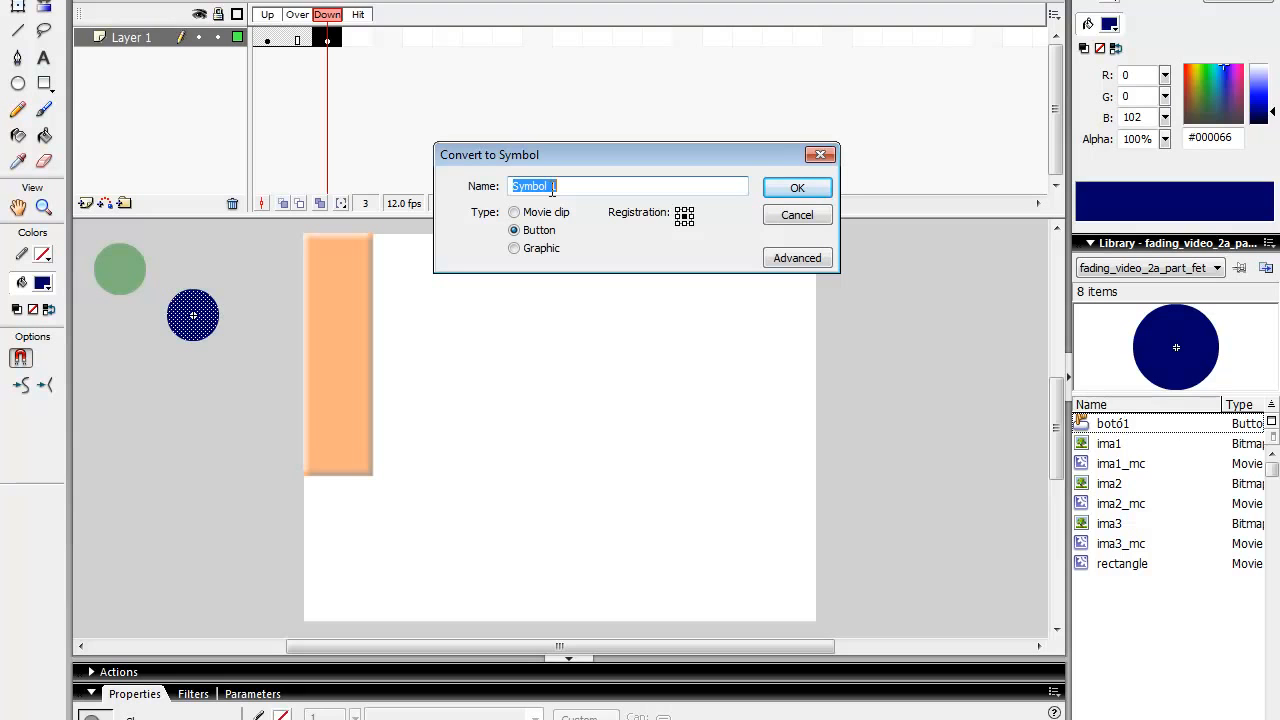
type("sim_botó")
left_click(553, 216)
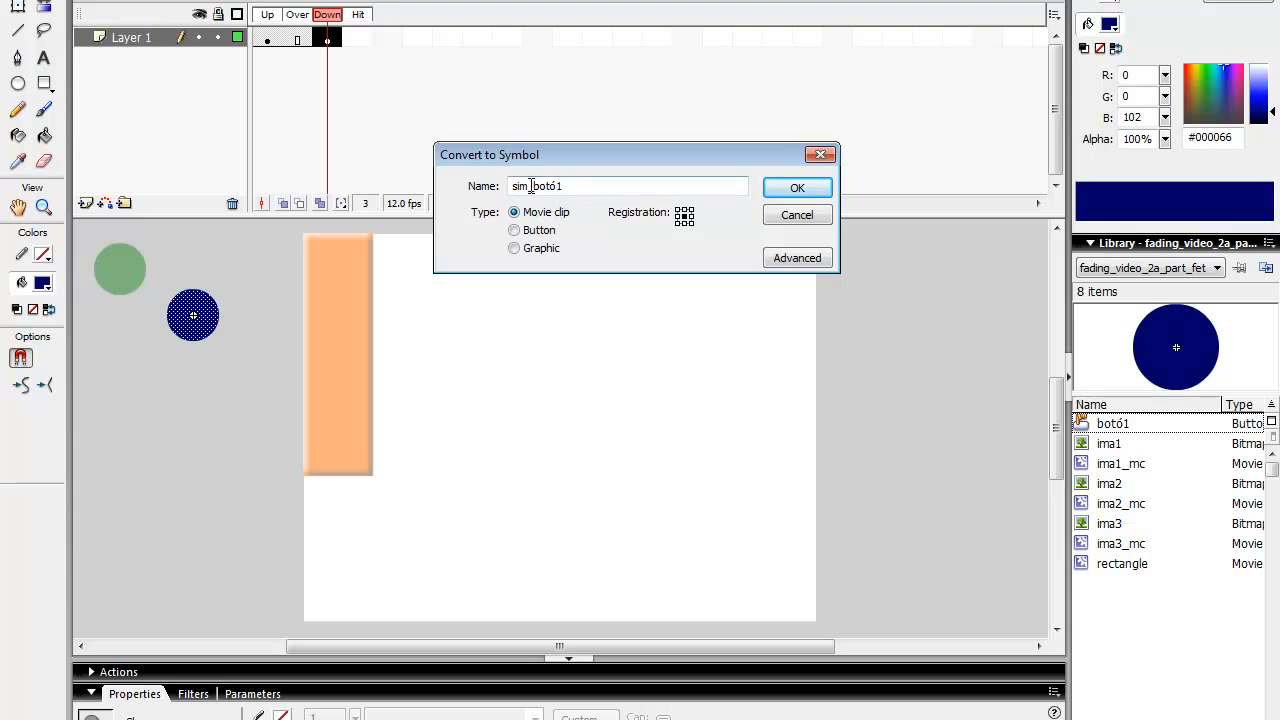
left_click(529, 186)
key("BackSpace")
key("BackSpace")
key("BackSpace")
type("mc")
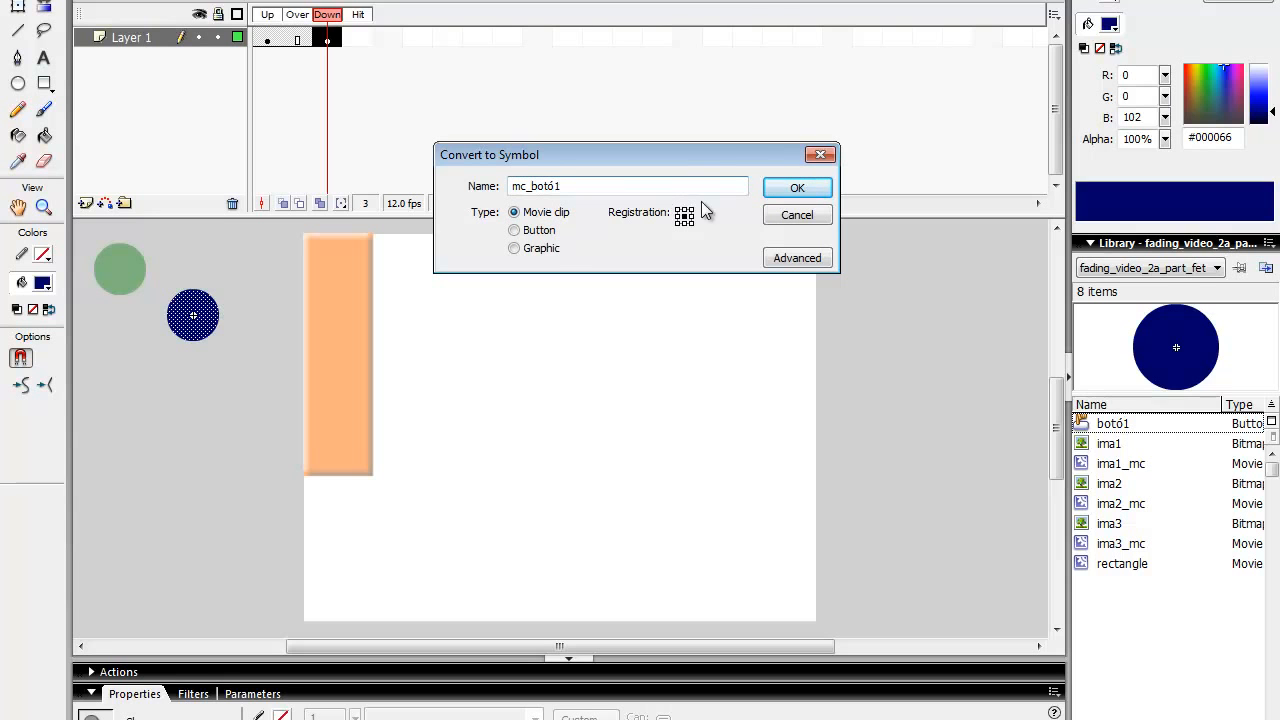
left_click(775, 190)
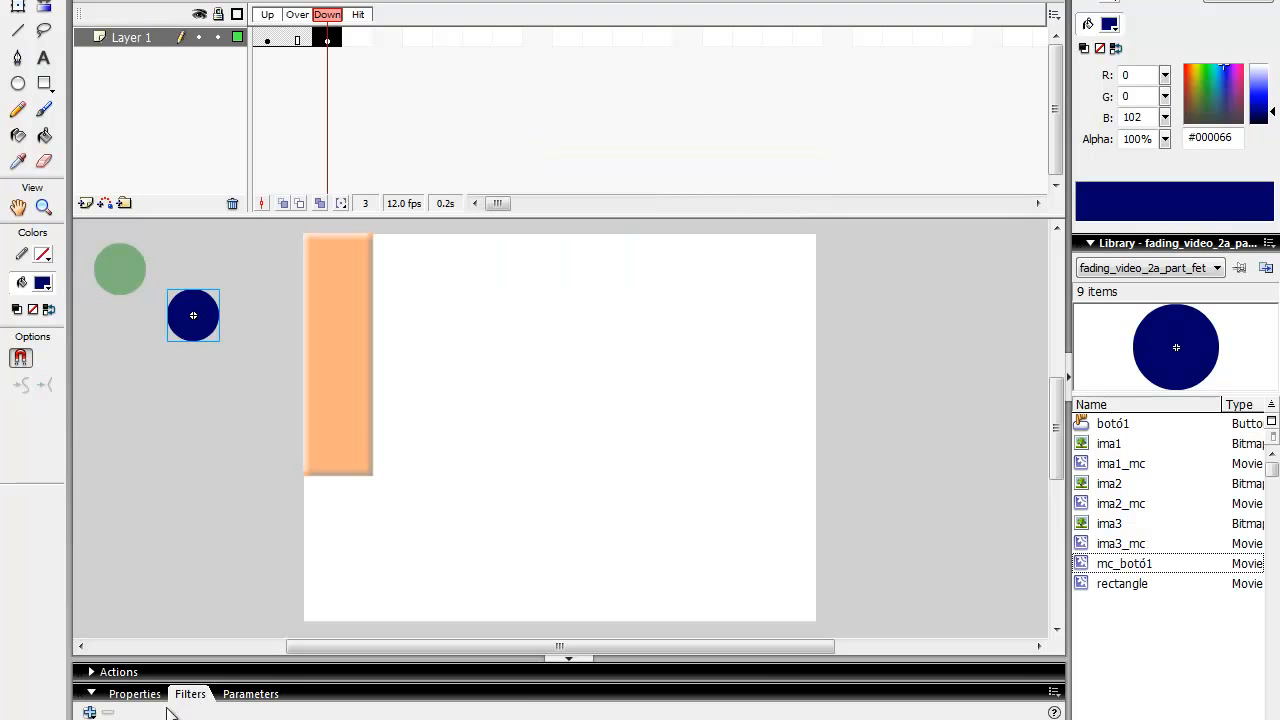
Step: Add a Glow filter to the mc_botó1 clip in the Down frame and adjust the filter's settings
left_click(90, 712)
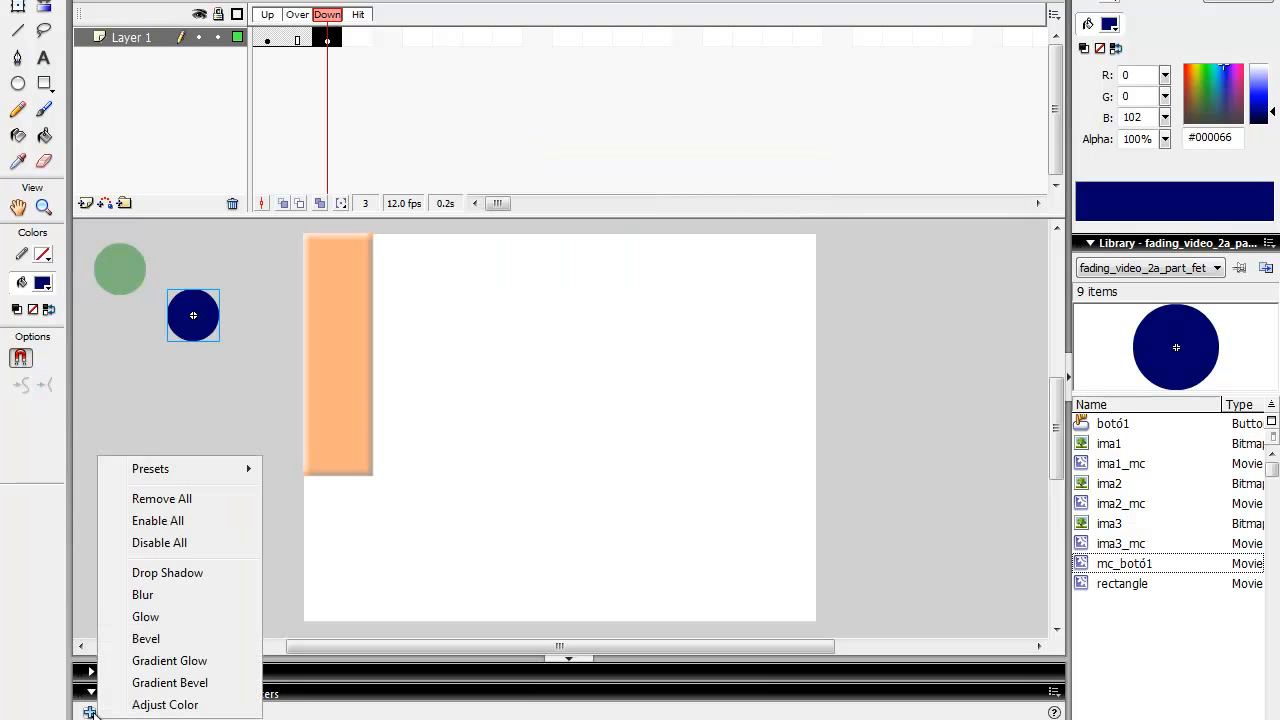
left_click(156, 619)
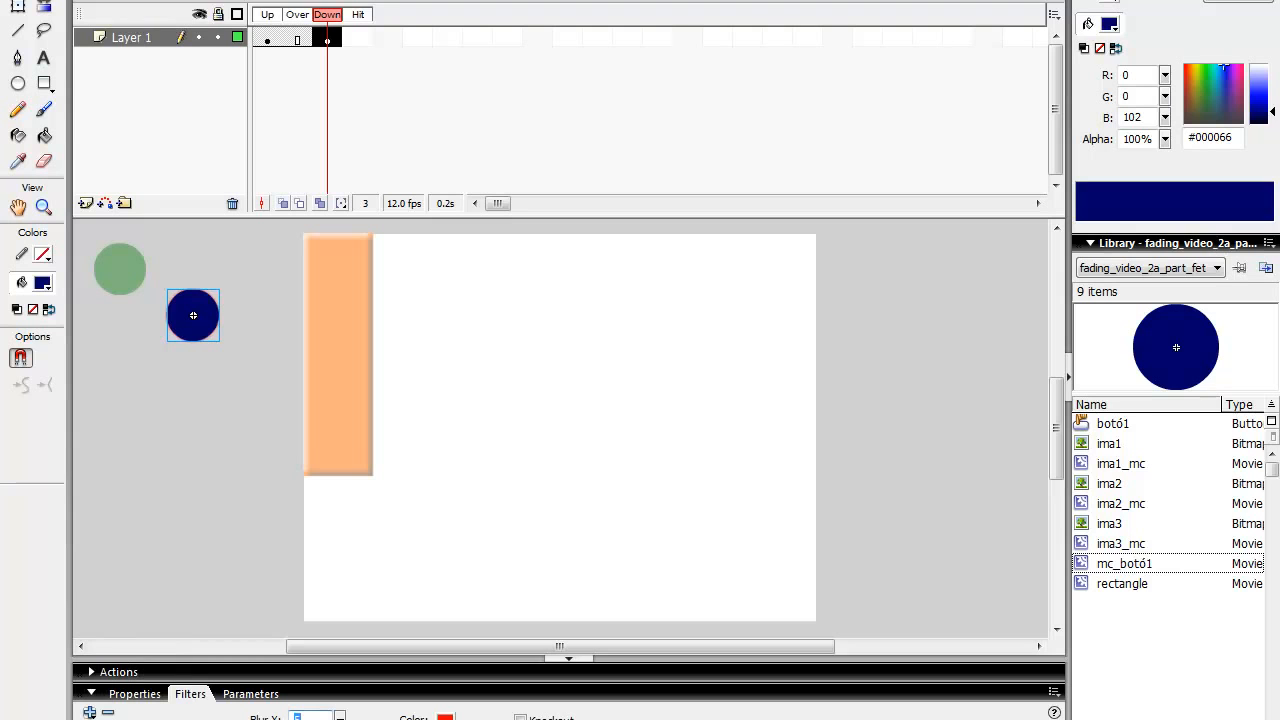
left_click_drag(340, 719, 342, 707)
left_click(520, 719)
Step: Return to the main scene and place the blue button at the upper end of the orange rectangle
left_click(267, 38)
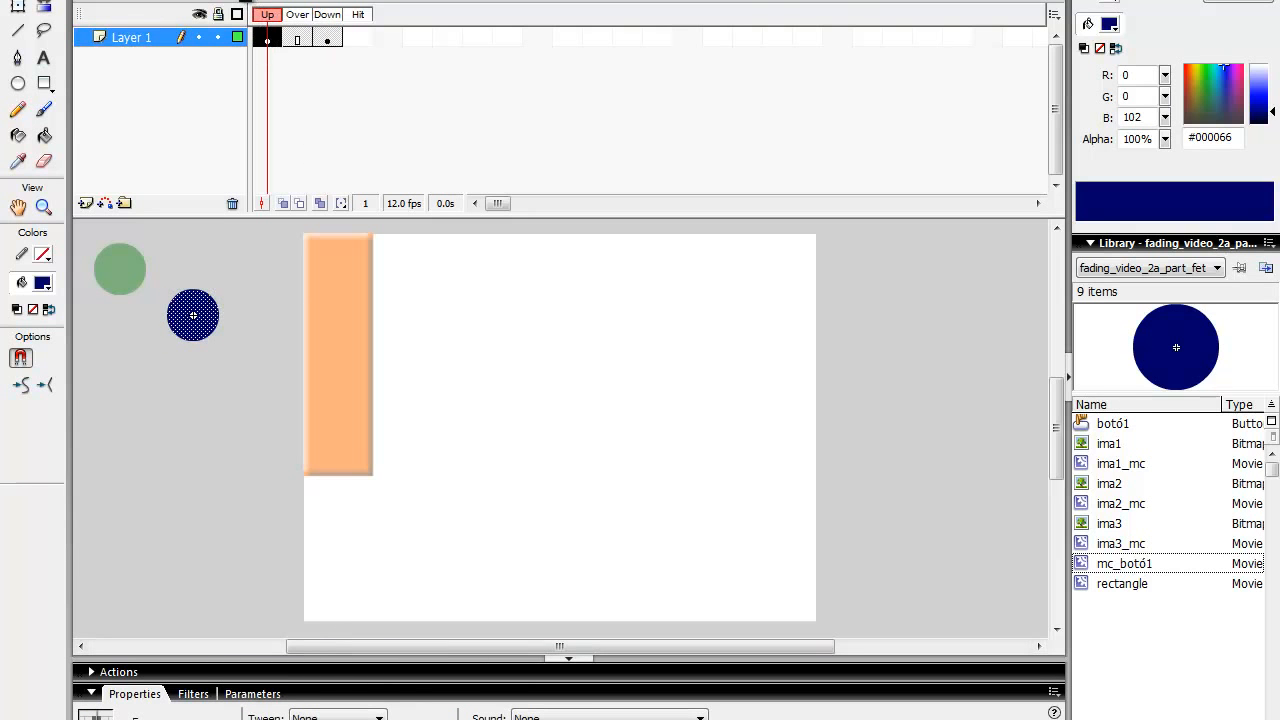
double_click(249, 358)
left_click_drag(212, 316, 357, 278)
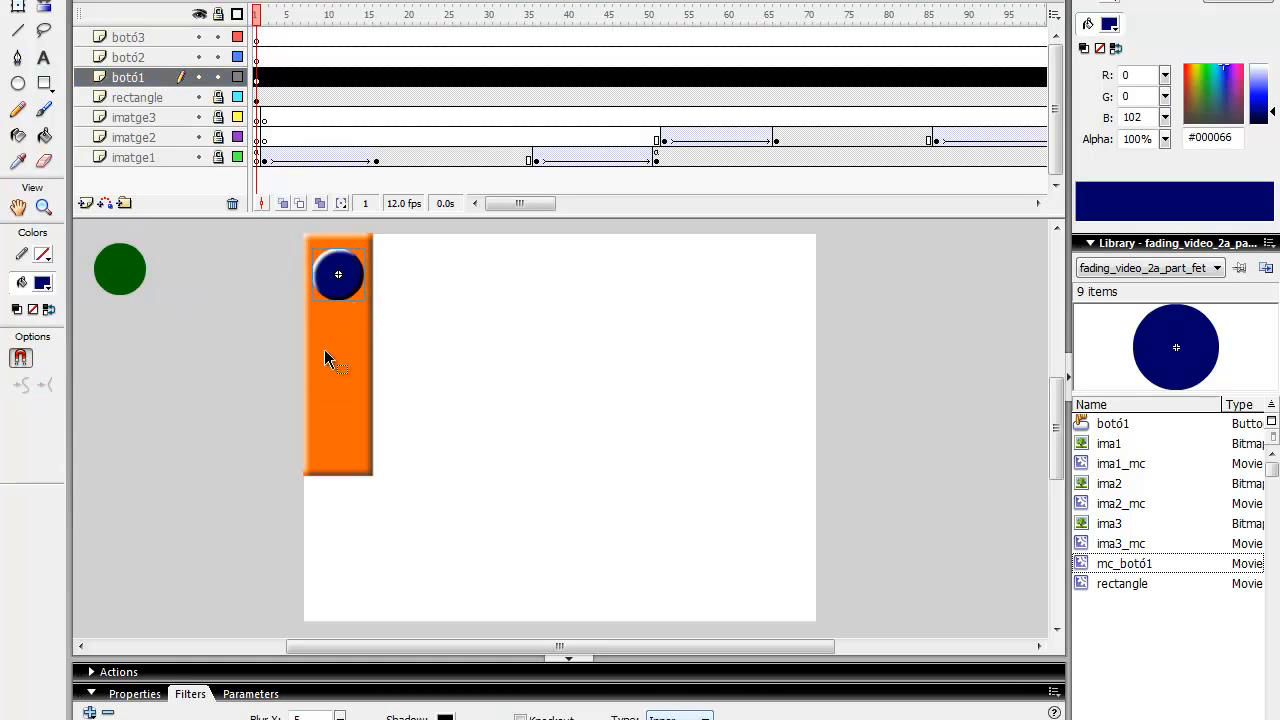
Step: Copy the green circle, paste it in place and move one of the two circles below the other beside the stage
left_click_drag(140, 290, 171, 337)
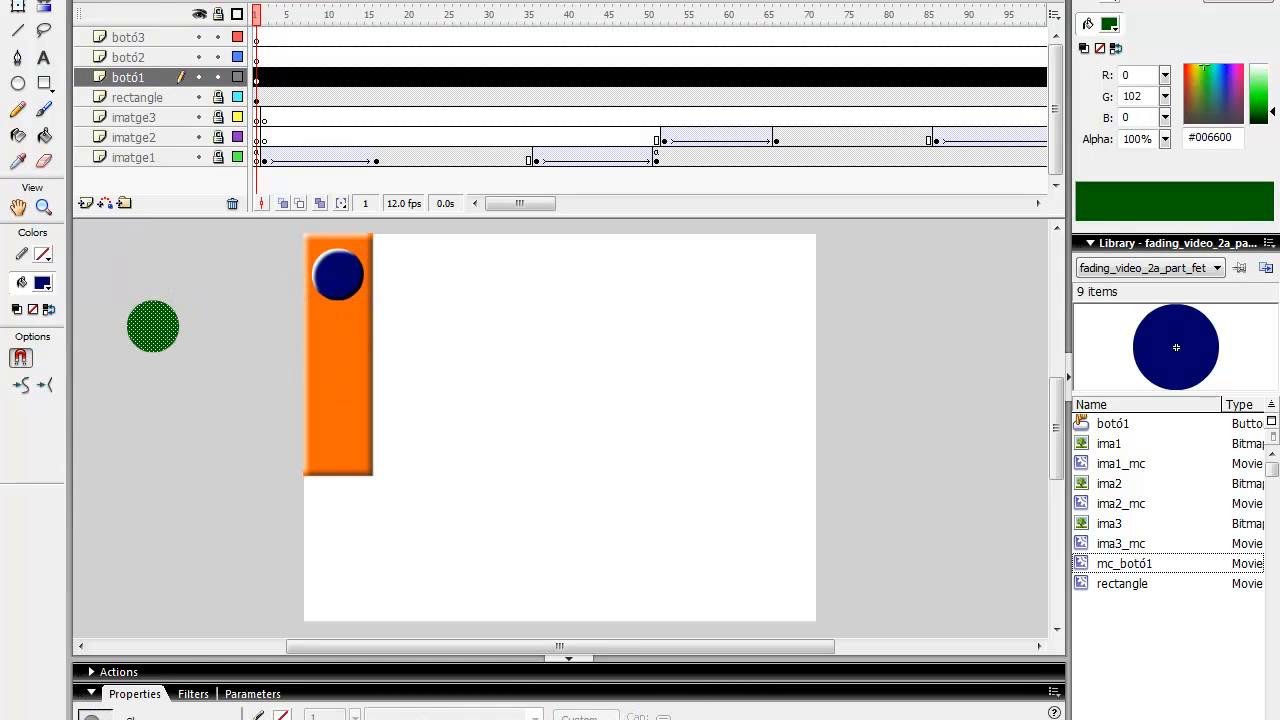
left_click(78, 1)
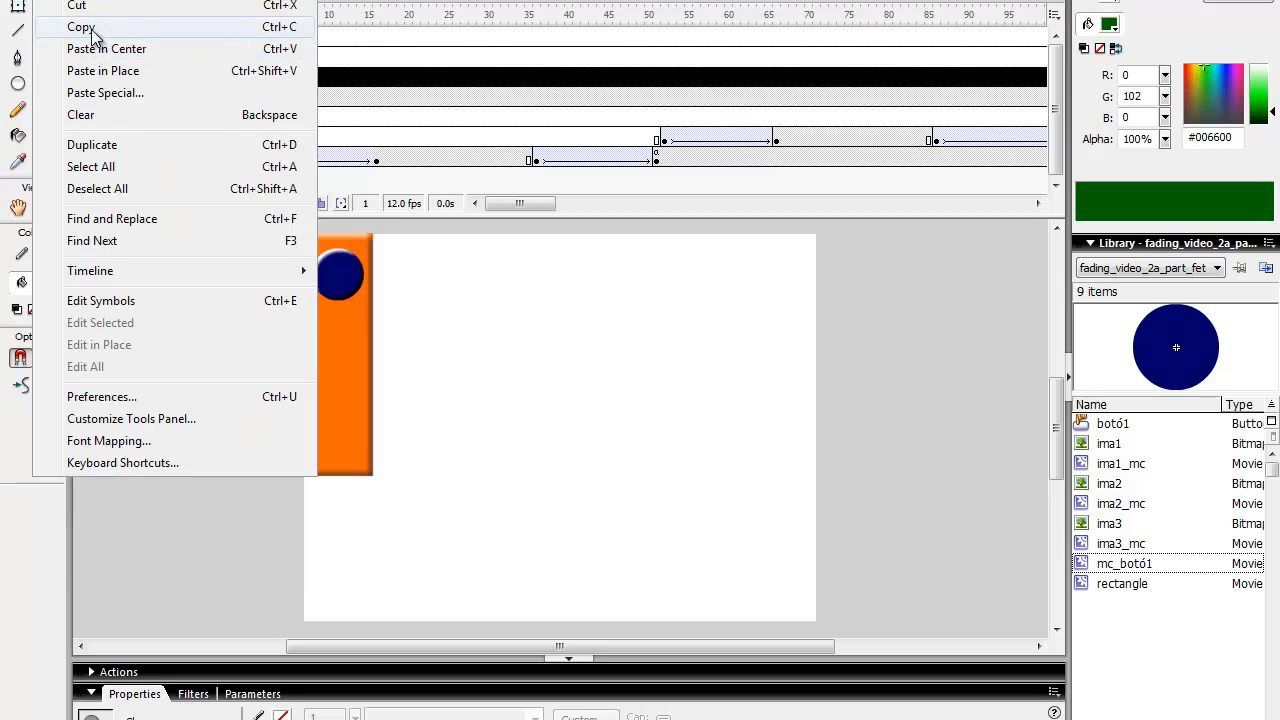
left_click(82, 27)
left_click(78, 1)
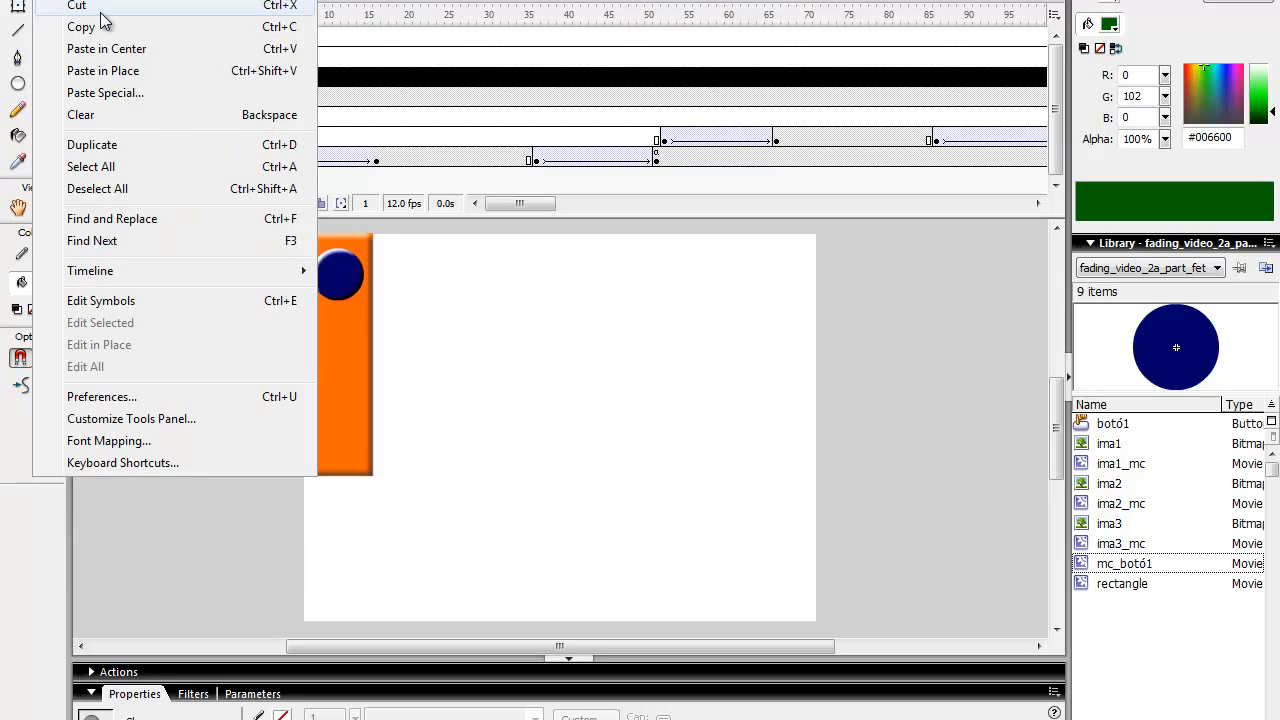
left_click(116, 68)
left_click_drag(160, 322, 193, 413)
Step: Fill the lower green circle with dark red (#990000) and convert it to a button symbol named botó2
left_click(284, 710)
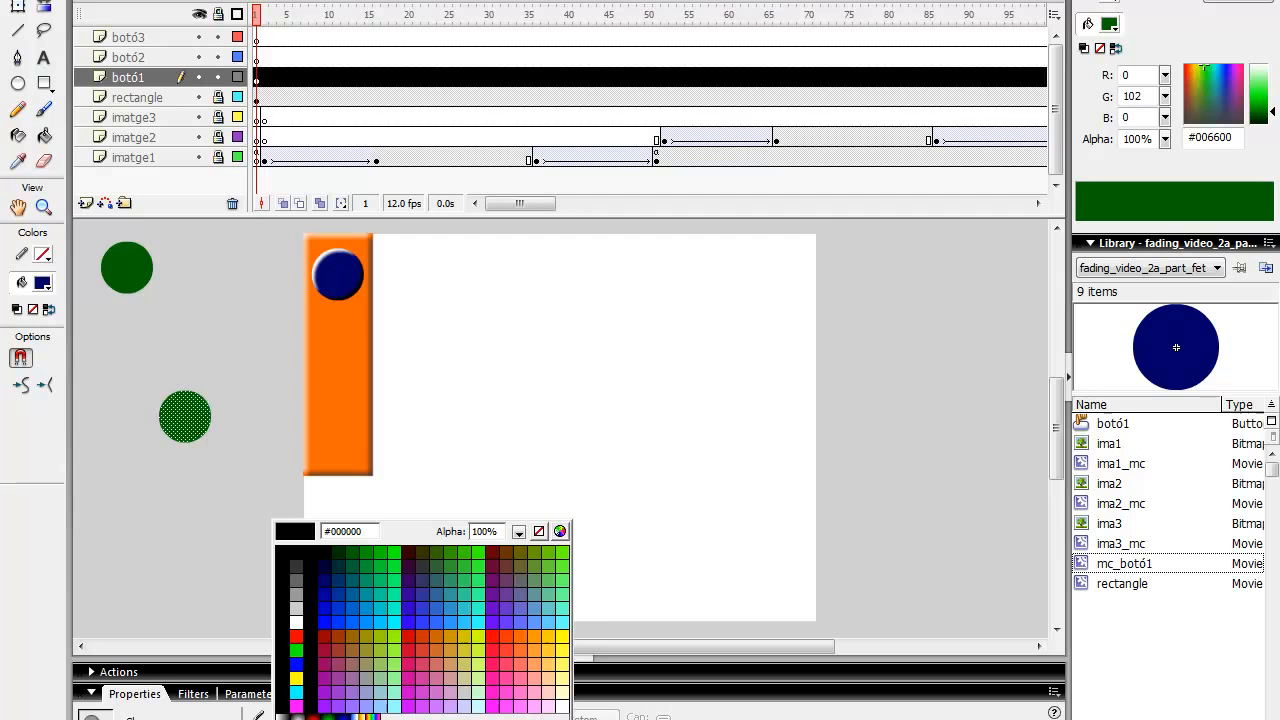
left_click(329, 635)
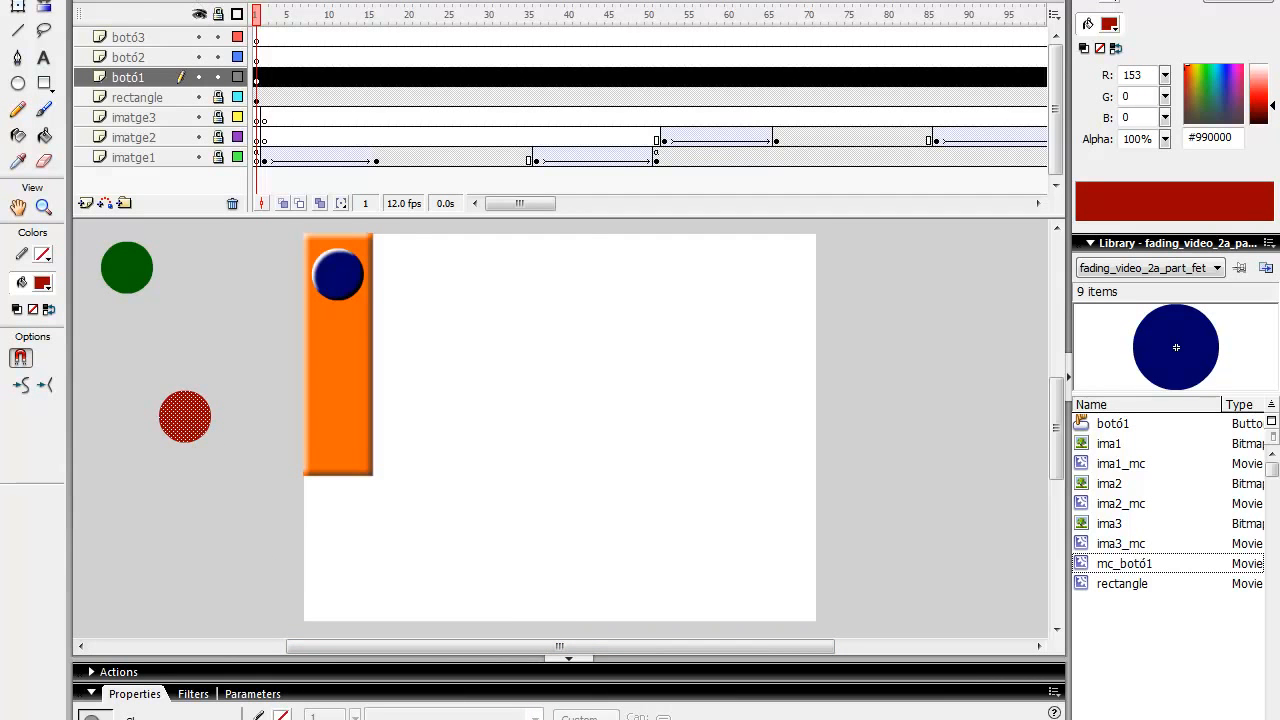
left_click(172, 0)
left_click(230, 0)
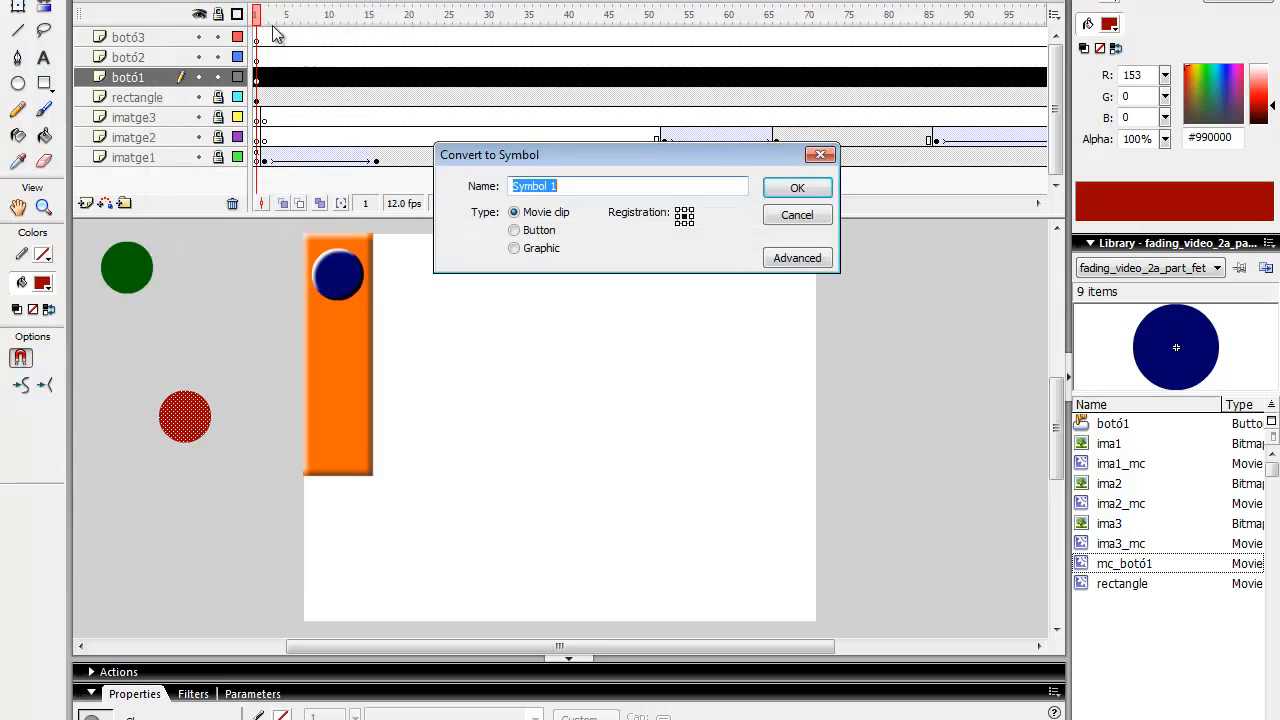
type("botó2")
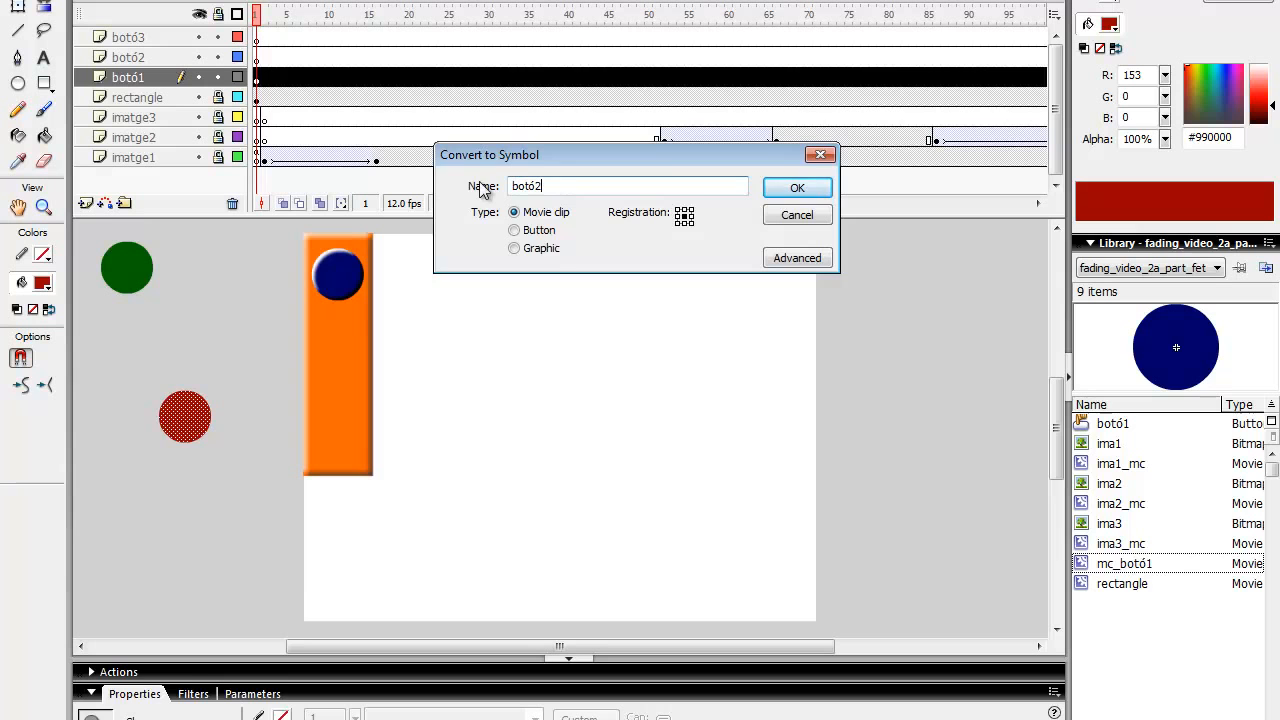
left_click(514, 230)
left_click(797, 188)
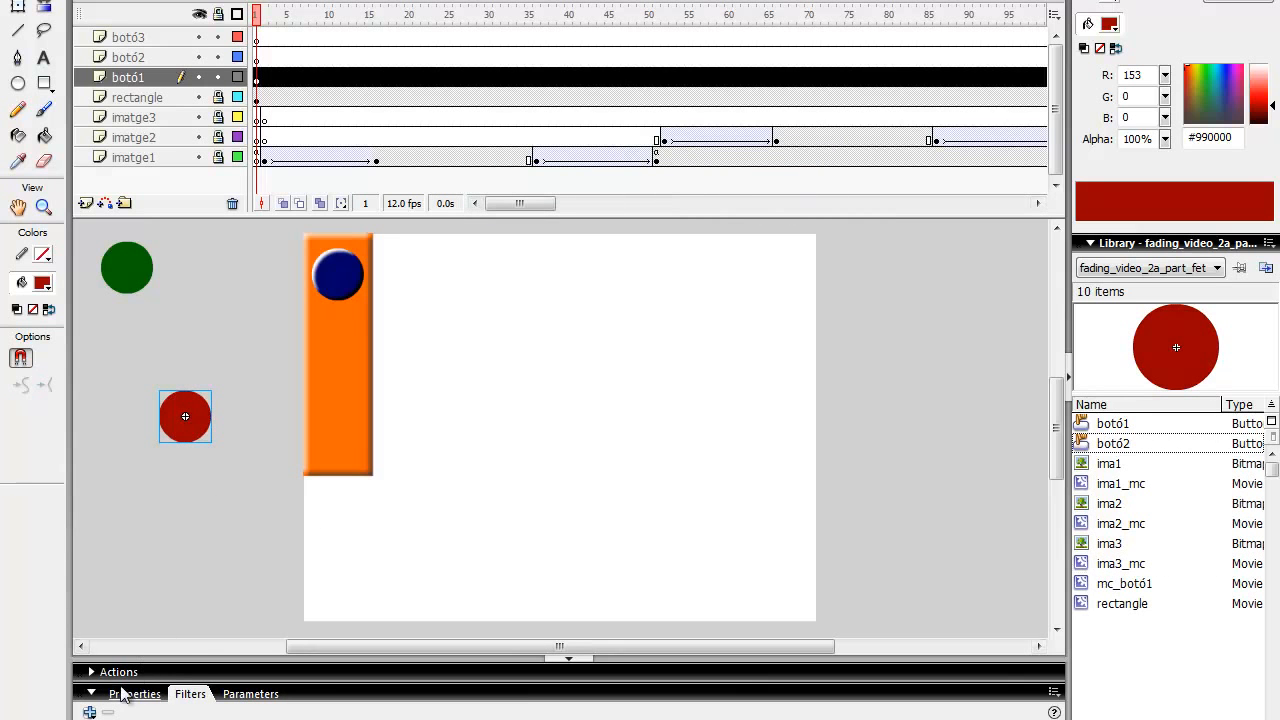
Step: Apply a Bevel filter to the red button and place it on the orange rectangle below the blue button
left_click(89, 712)
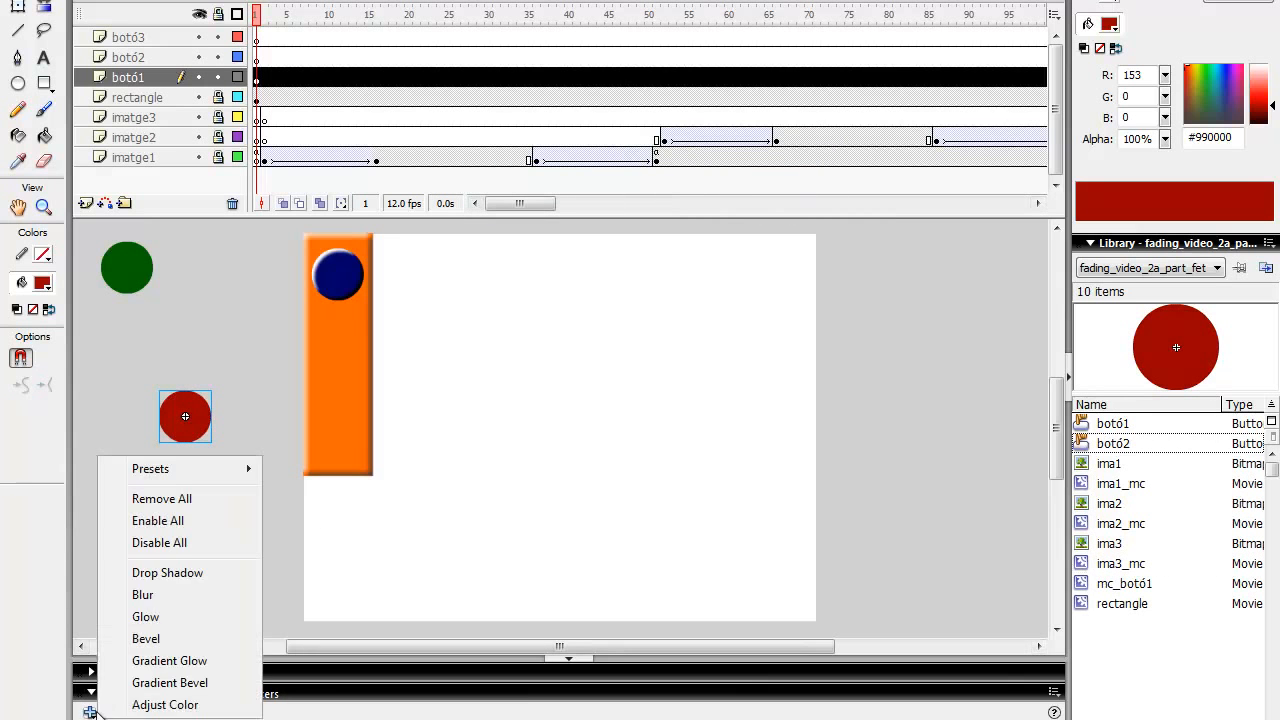
left_click(147, 638)
left_click_drag(206, 426, 357, 364)
Step: Open the botó2 button for editing and copy its Up frame into the Down frame
double_click(357, 363)
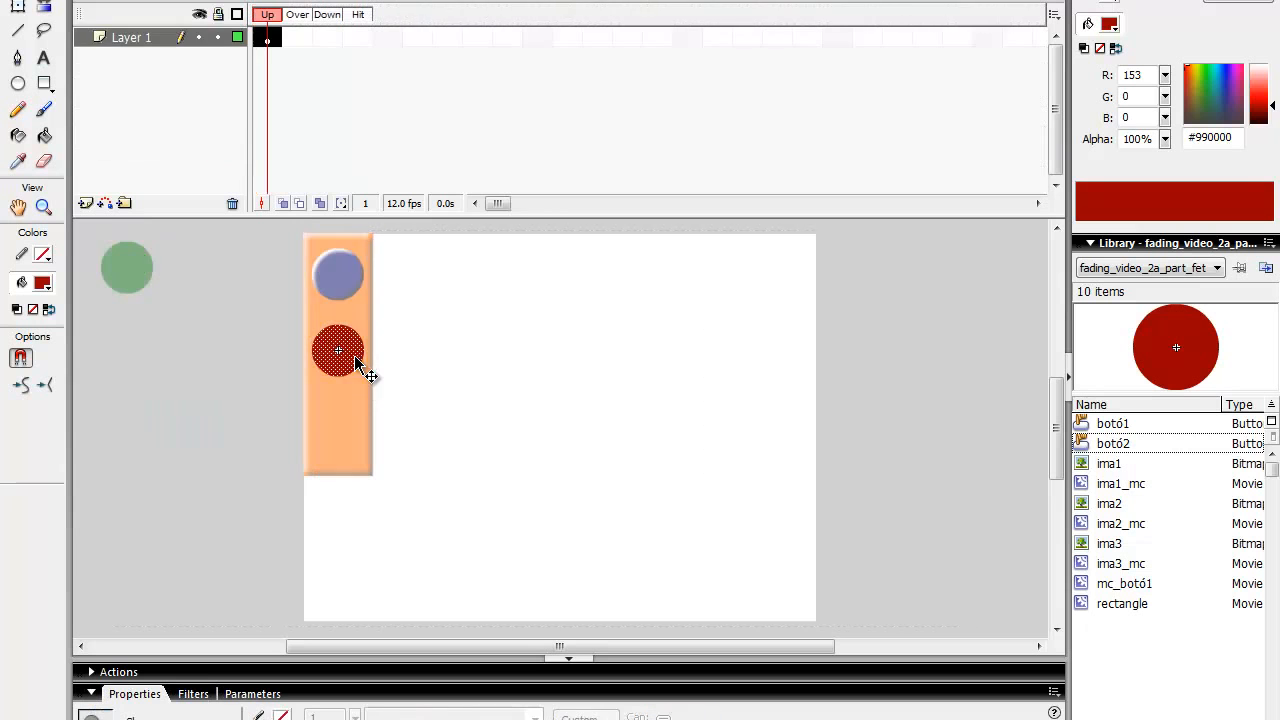
right_click(268, 38)
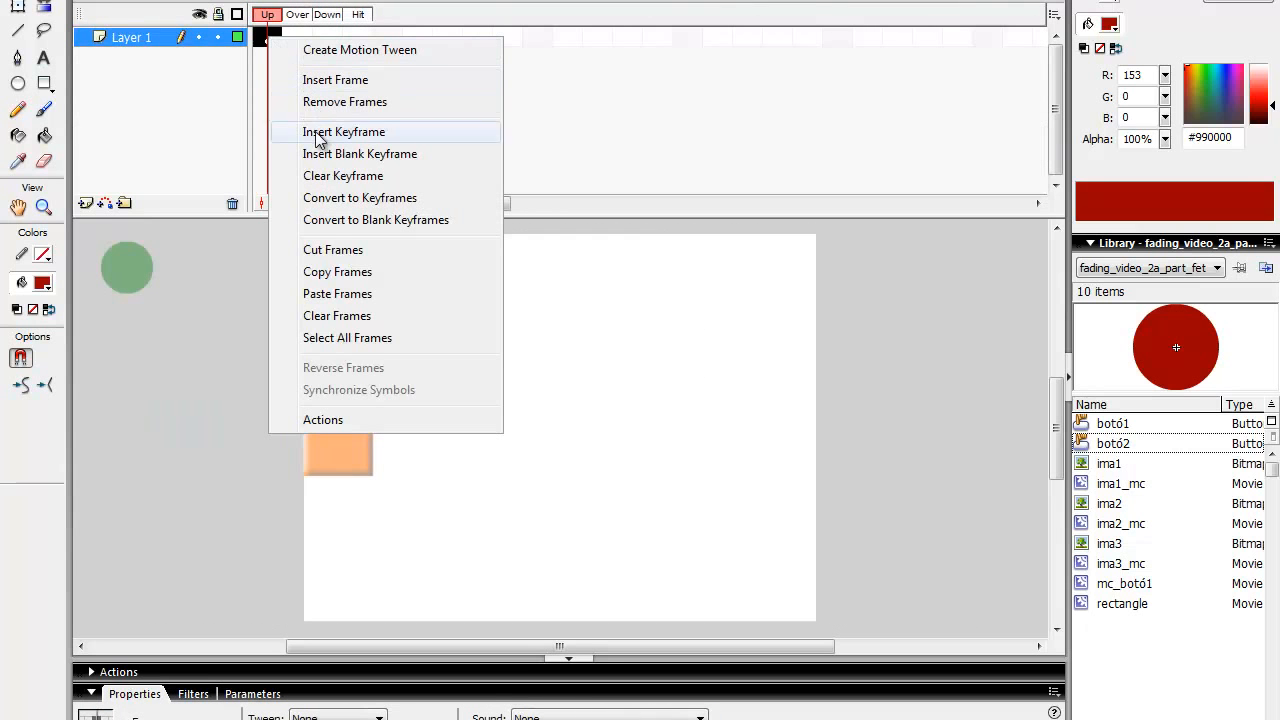
left_click(330, 272)
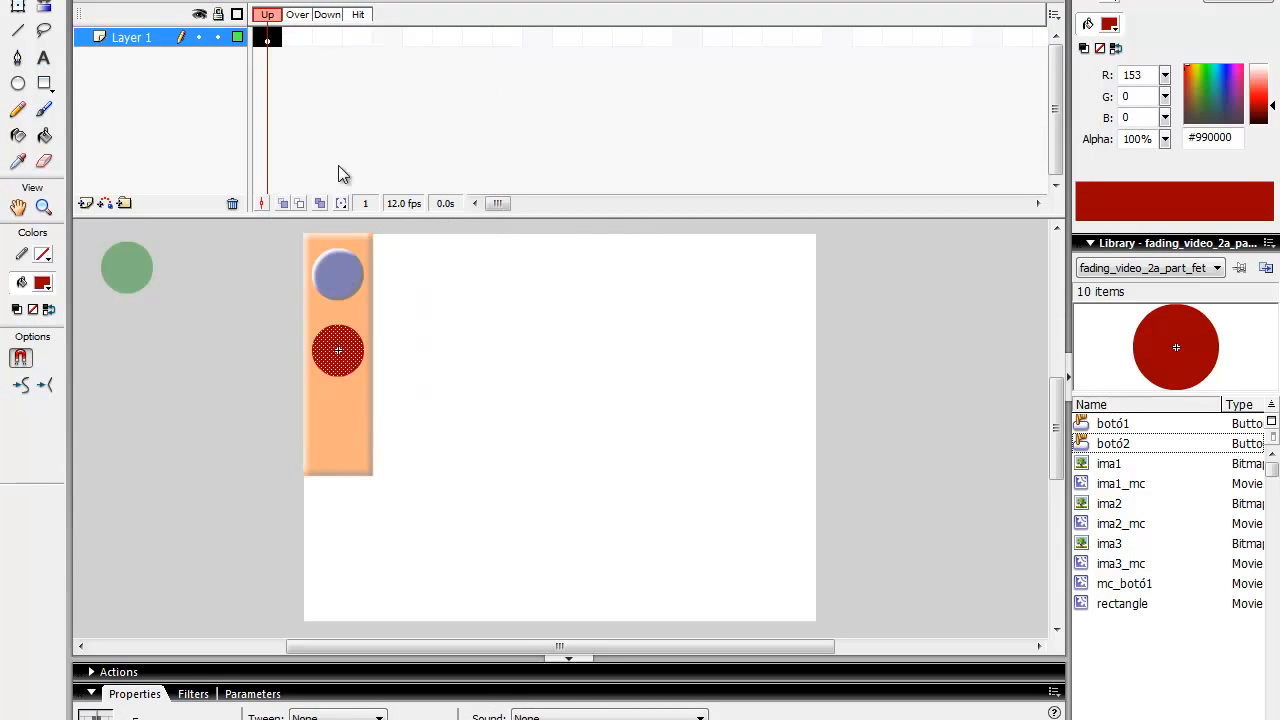
left_click(333, 40)
right_click(333, 45)
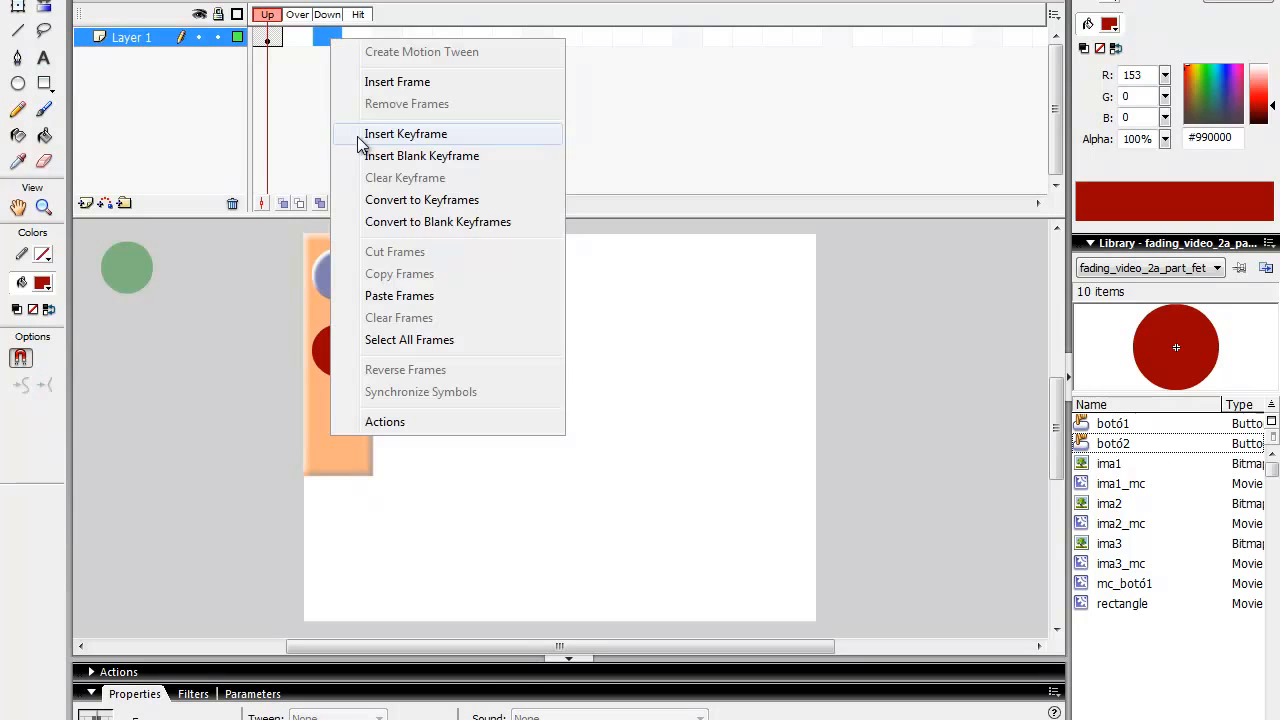
left_click(415, 292)
left_click(338, 40)
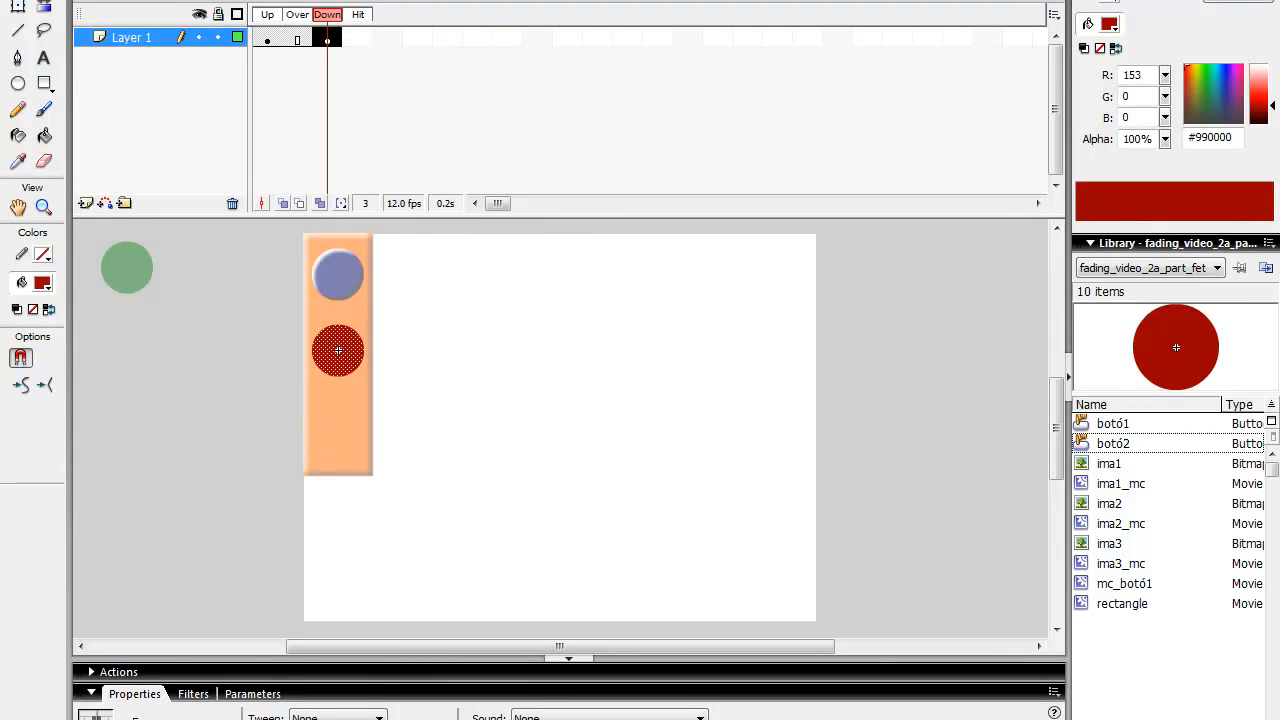
Step: Convert the red circle in the Down frame to a movie clip symbol named mc_botó2
left_click(168, 0)
left_click(230, 0)
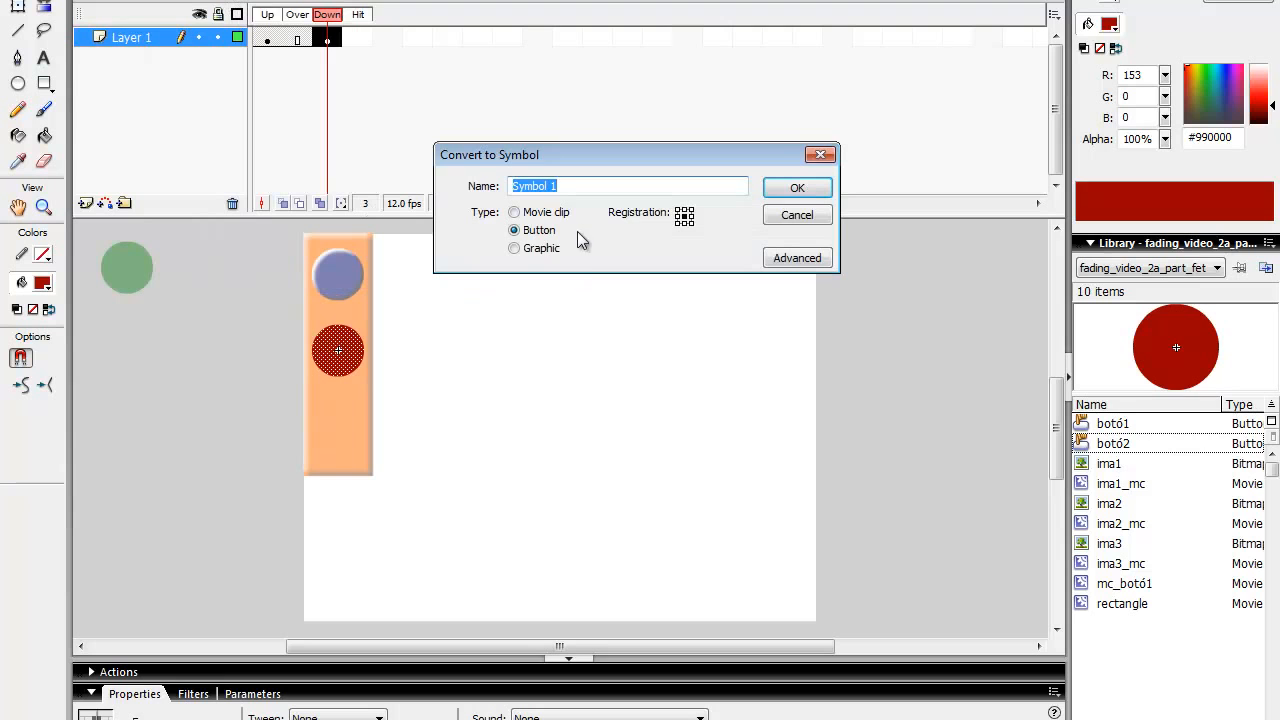
type("mc_botó2")
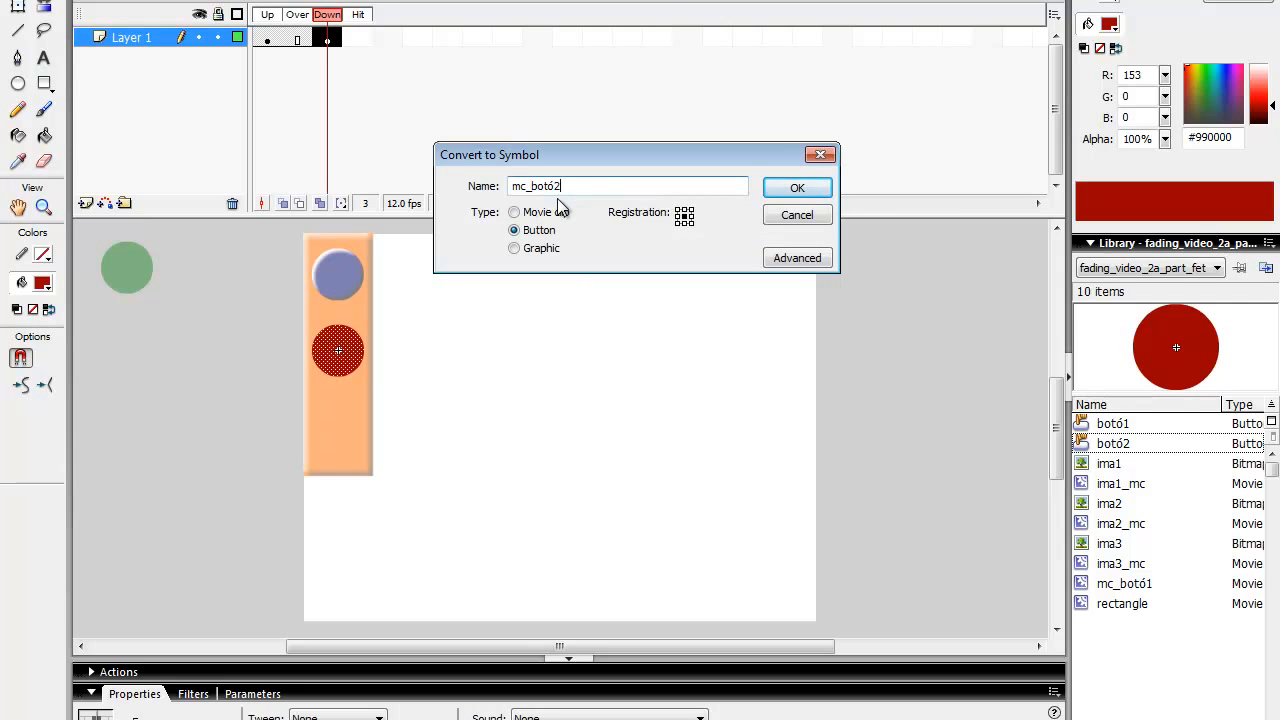
left_click(540, 213)
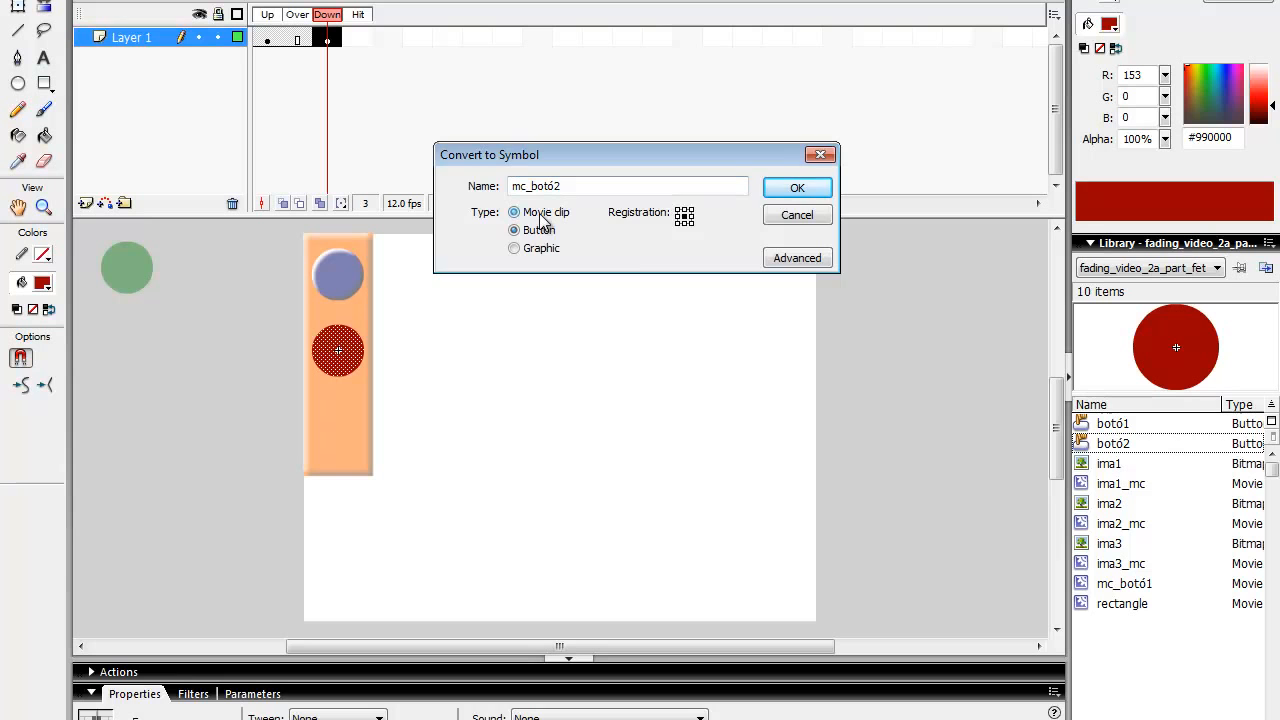
left_click(787, 189)
Step: Add a yellow Glow filter with a blur of 25 to the red movie clip and return to the main timeline
left_click(188, 693)
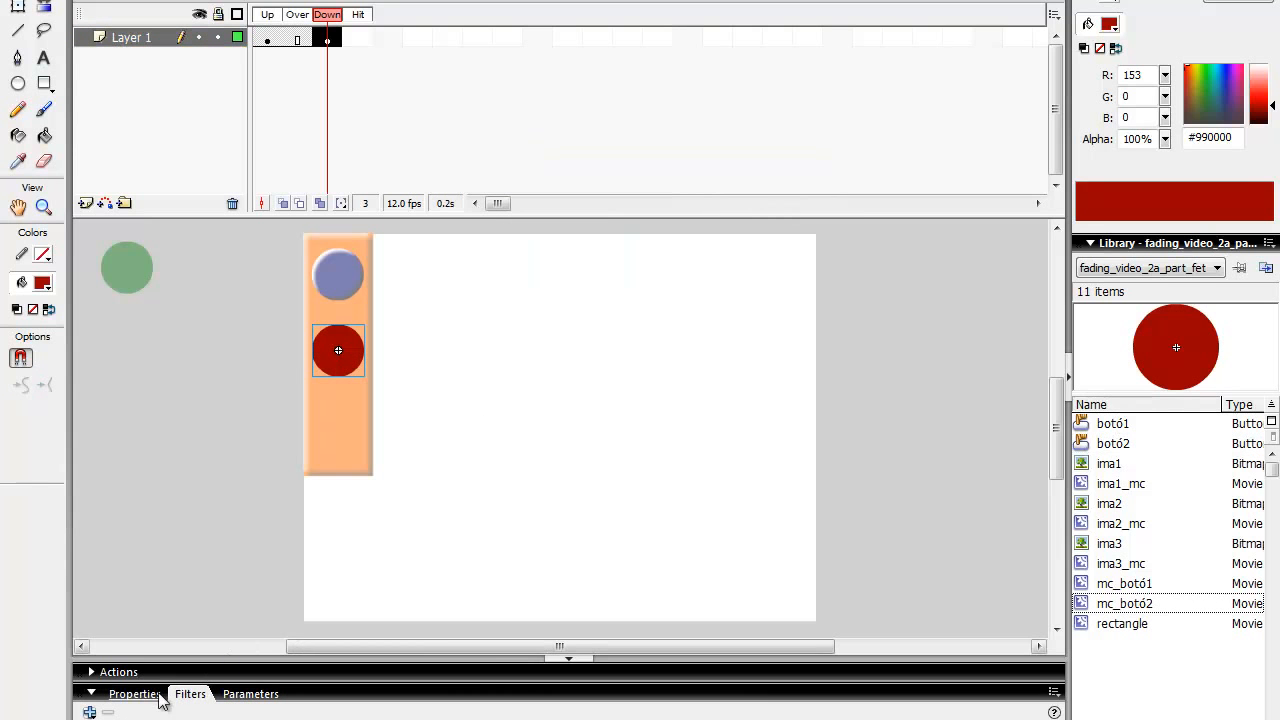
left_click(90, 712)
left_click(152, 615)
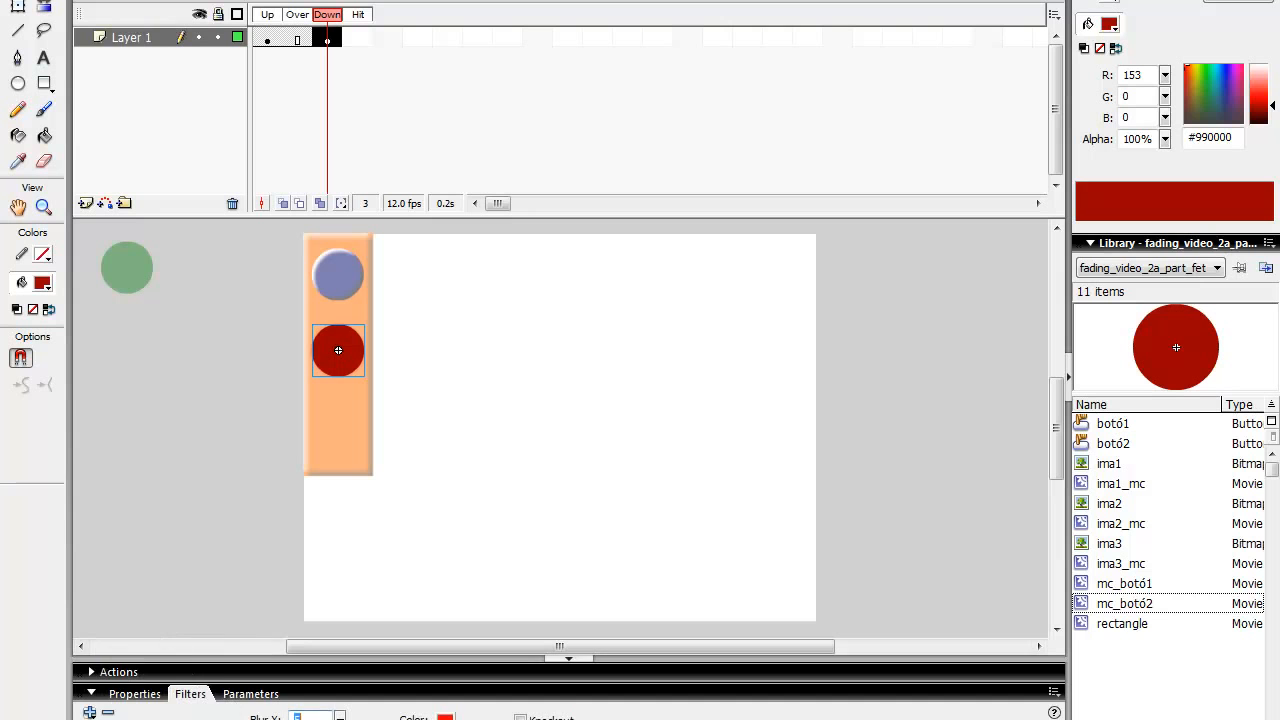
left_click(445, 717)
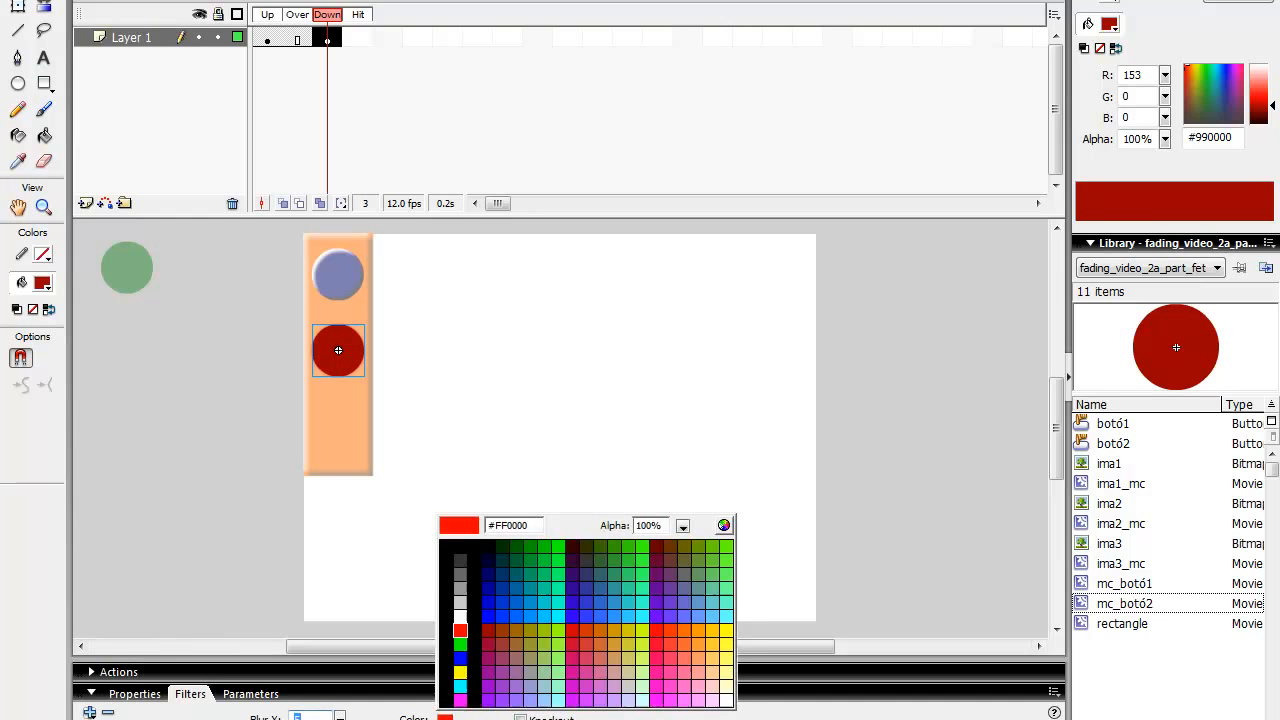
left_click(464, 677)
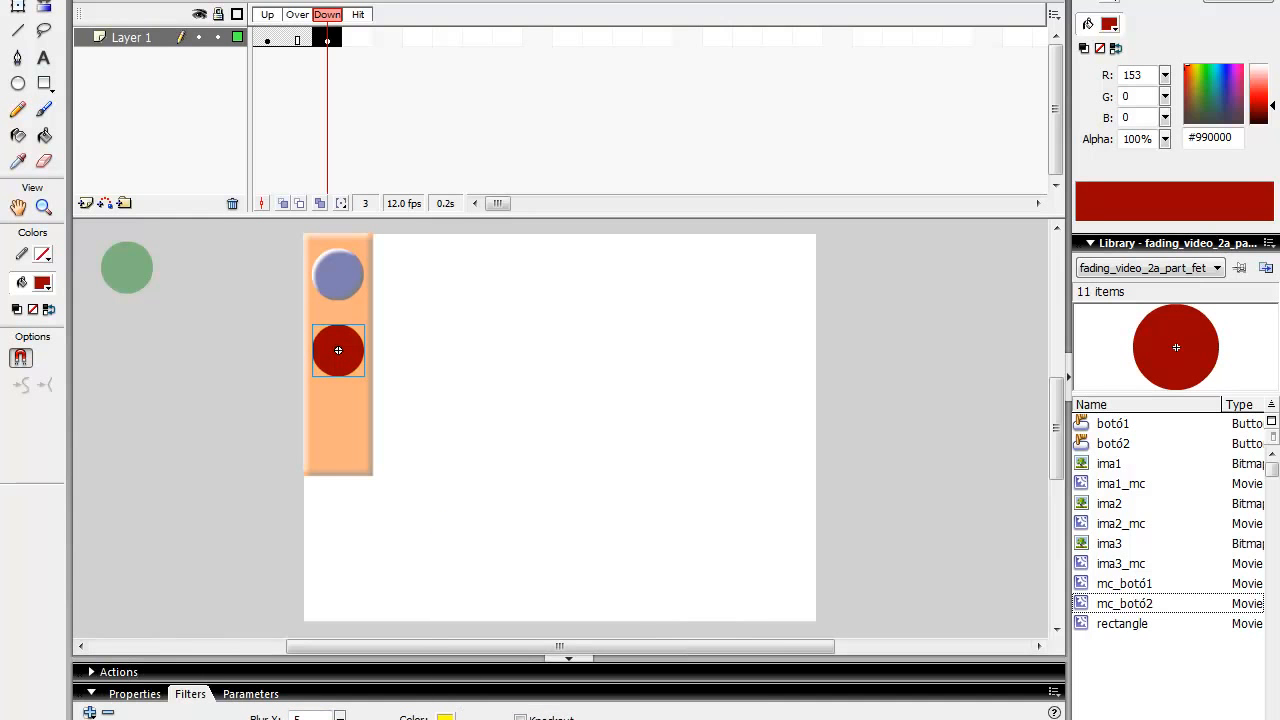
left_click_drag(340, 717, 345, 710)
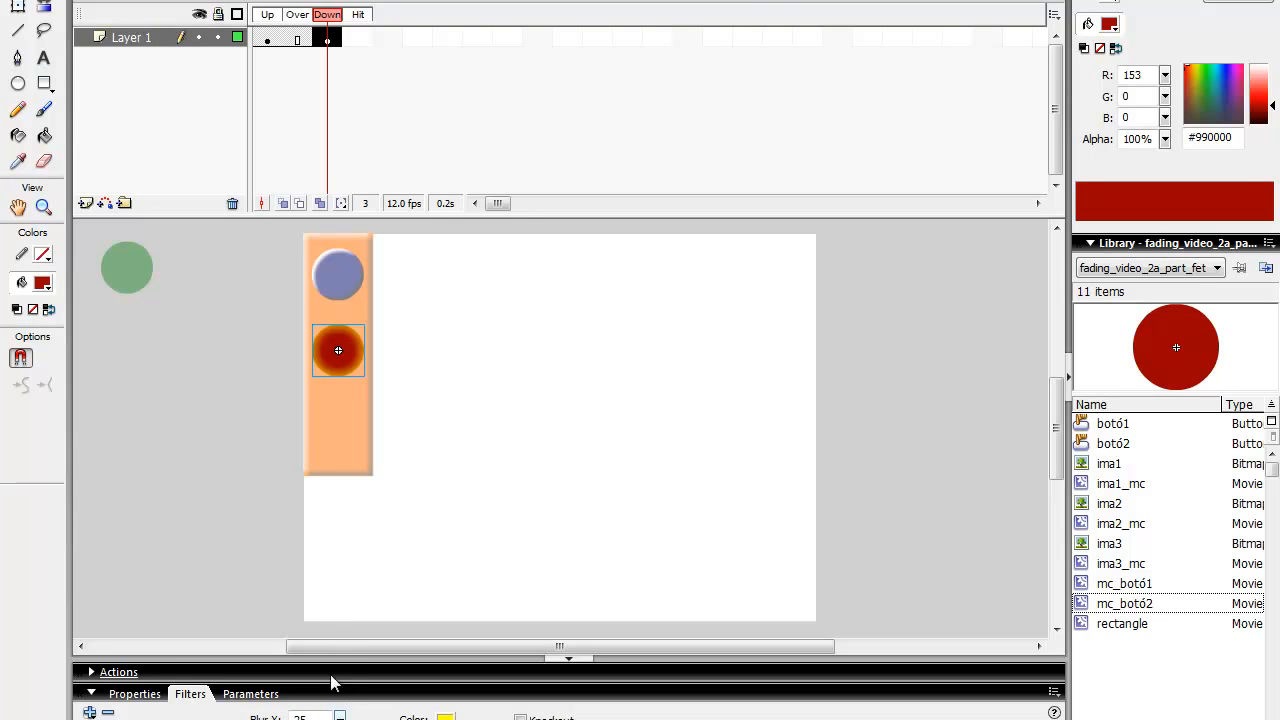
left_click(249, 2)
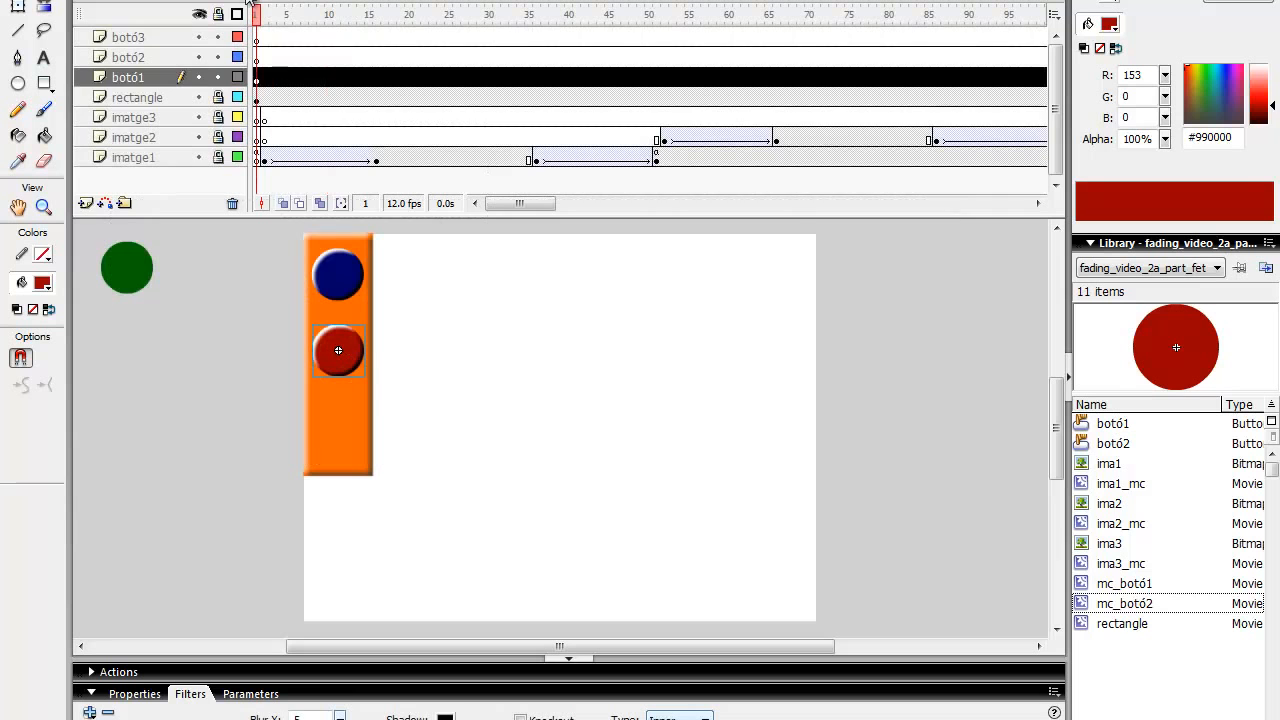
Step: Move the green circle lower beside the stage and convert it to a button symbol named botó3
left_click_drag(146, 296, 205, 418)
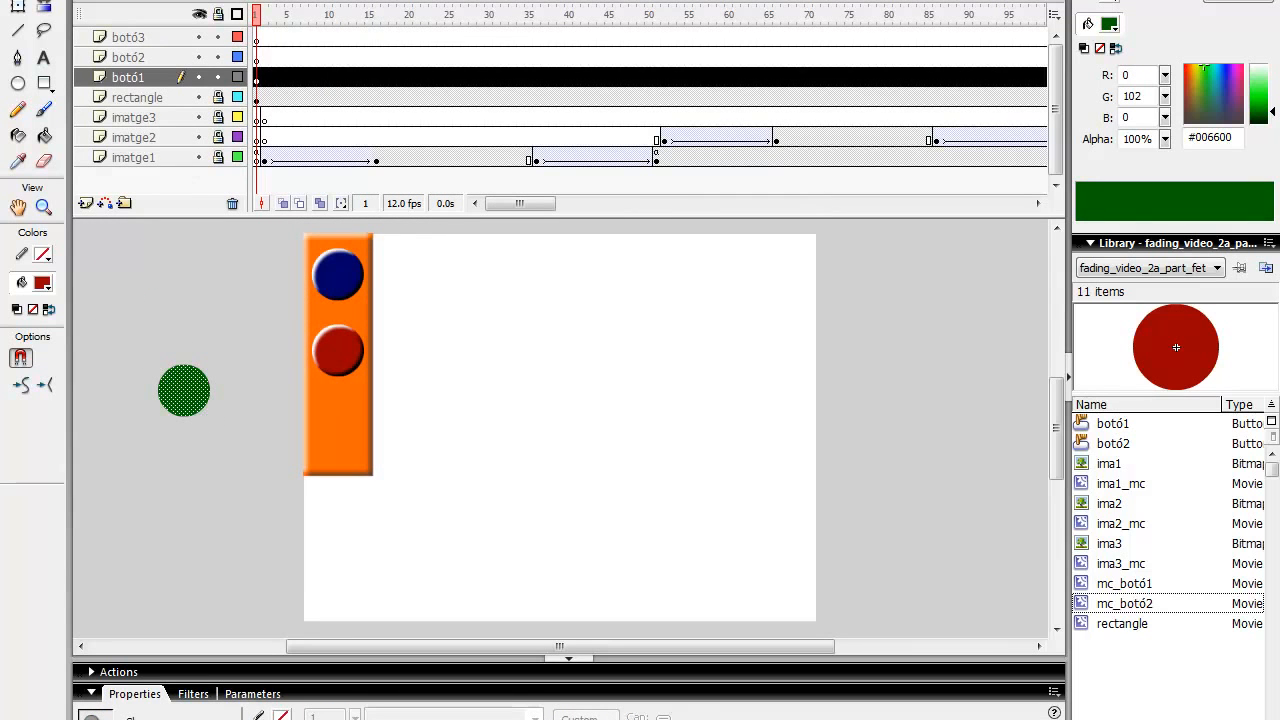
left_click(172, 0)
left_click(225, 0)
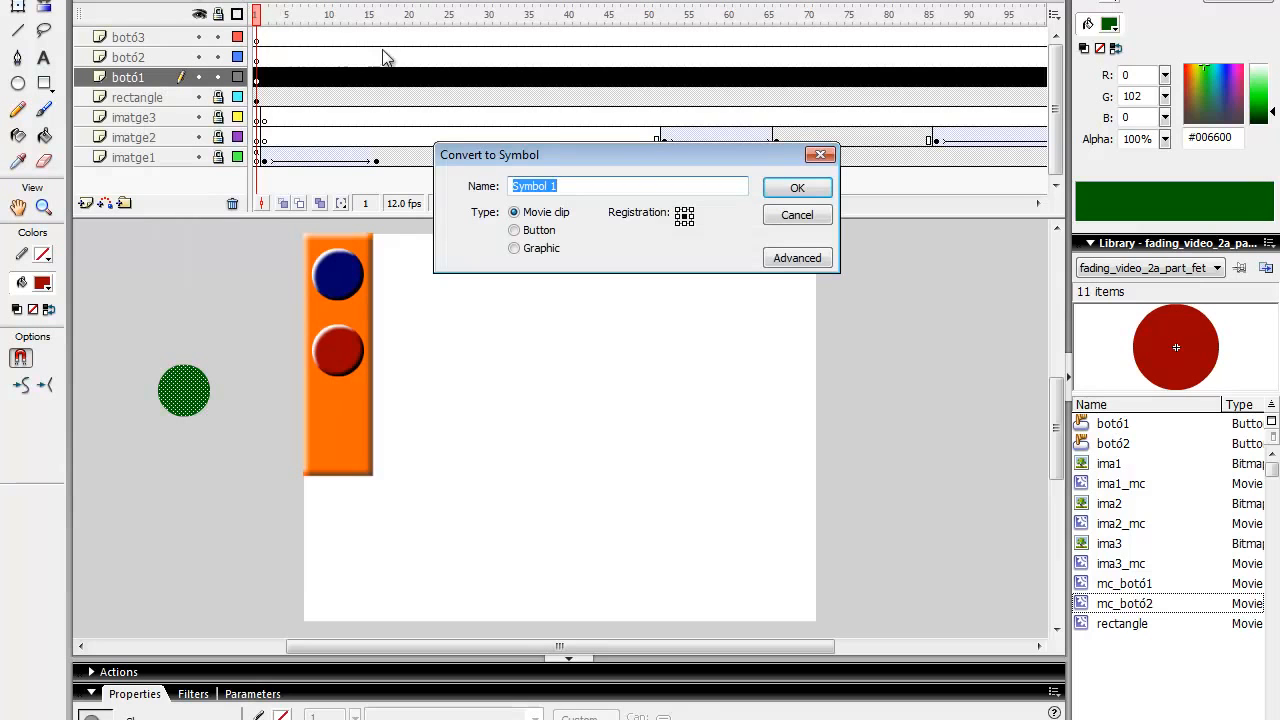
type("botó3")
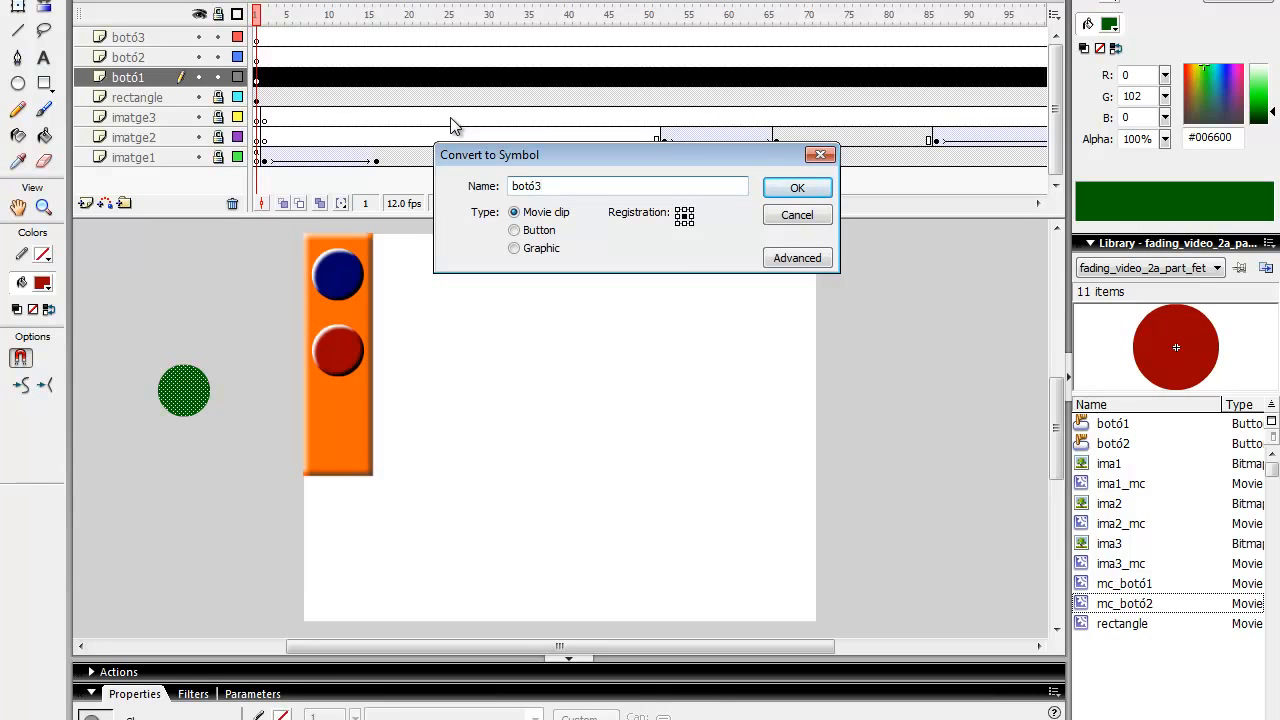
left_click(514, 230)
left_click(790, 189)
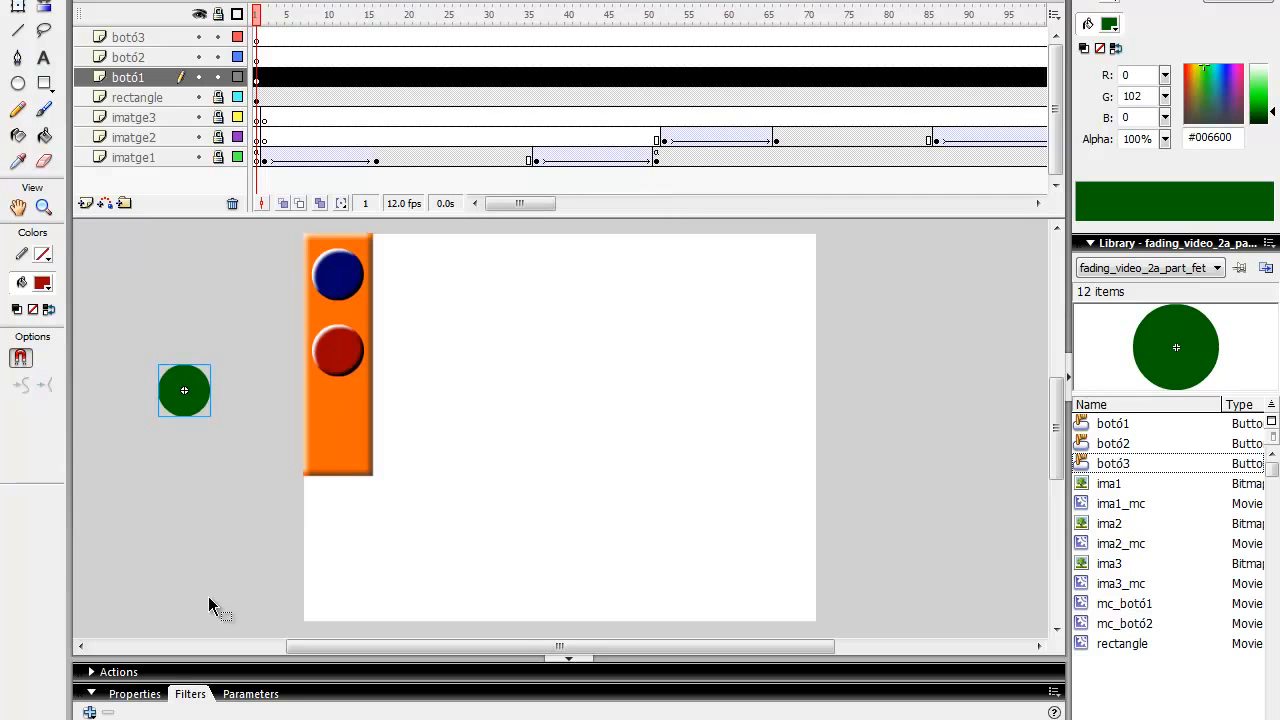
Step: Apply a Bevel filter to the green button and place it on the orange rectangle below the red button
left_click(90, 712)
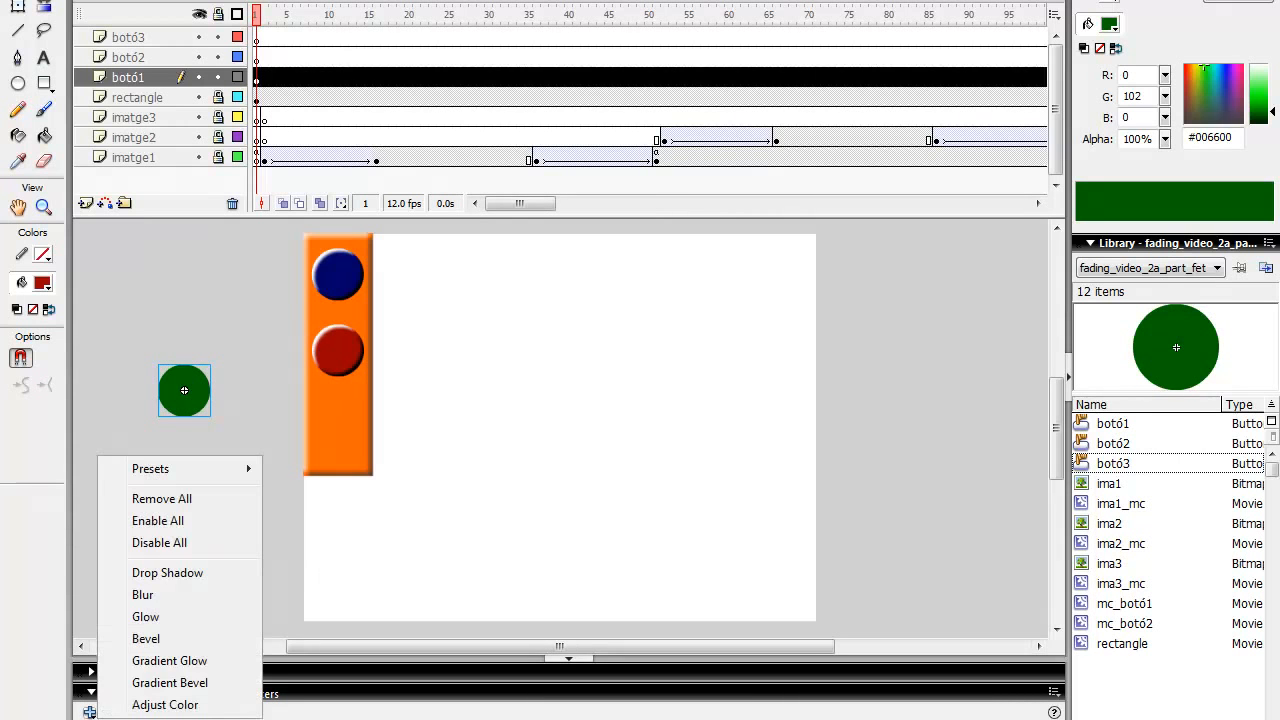
left_click(158, 639)
left_click(181, 568)
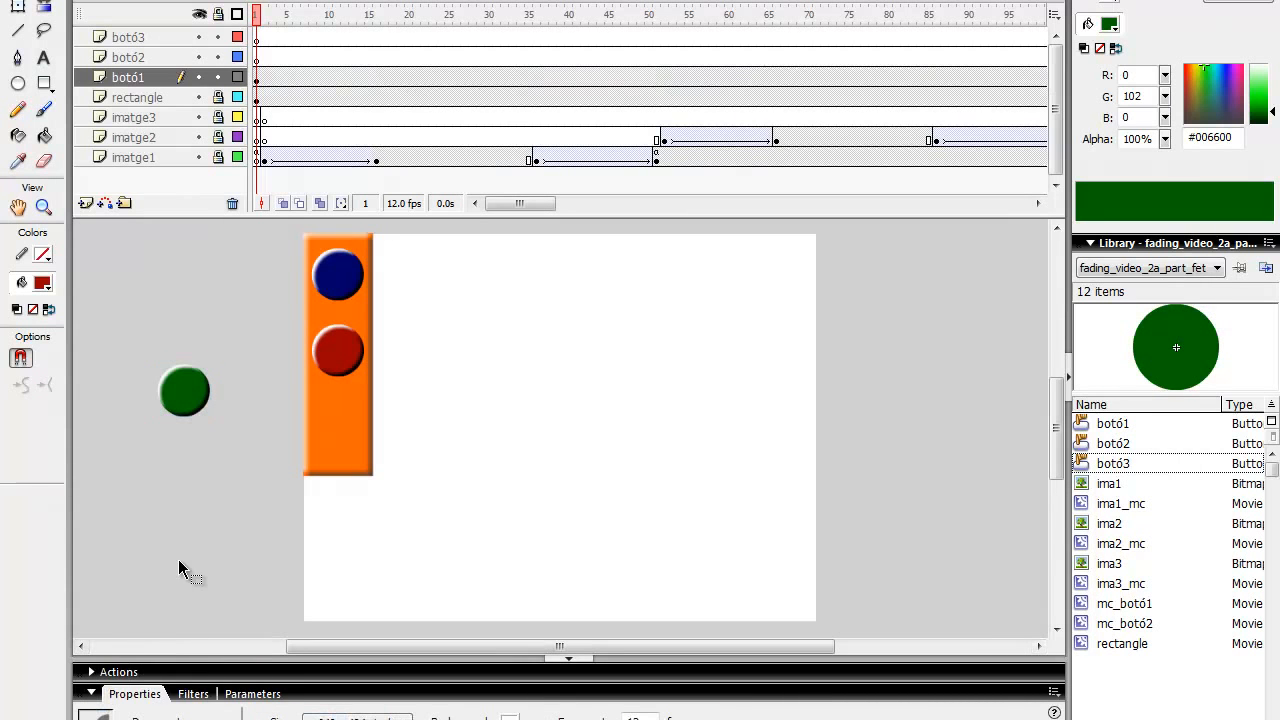
left_click_drag(181, 396, 335, 440)
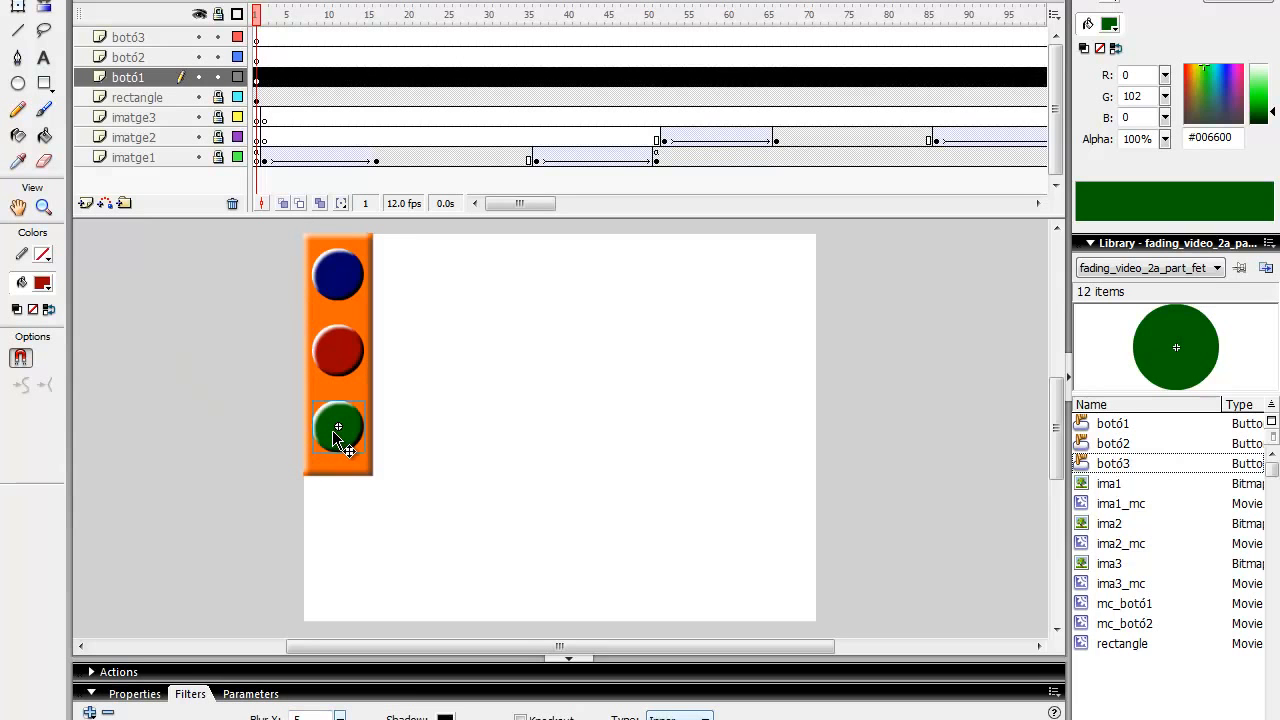
Step: Open the botó3 button for editing and copy its Up frame into the Down frame
double_click(338, 436)
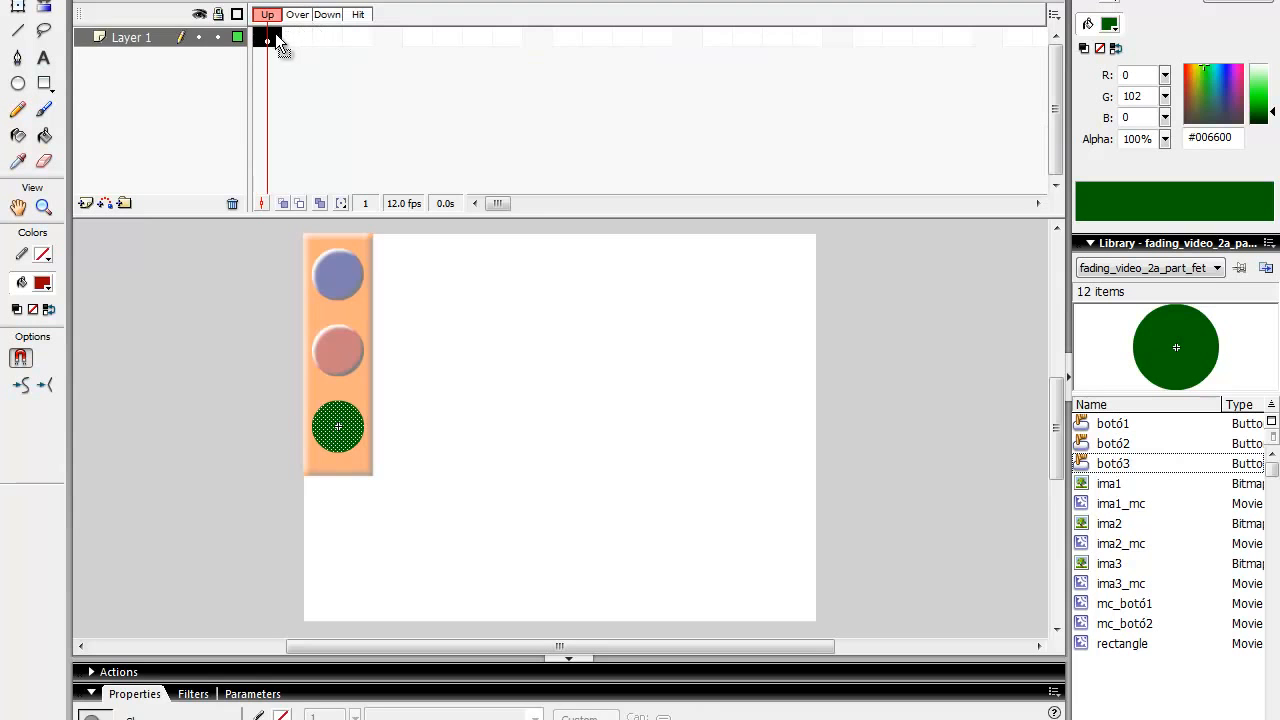
right_click(280, 44)
left_click(348, 264)
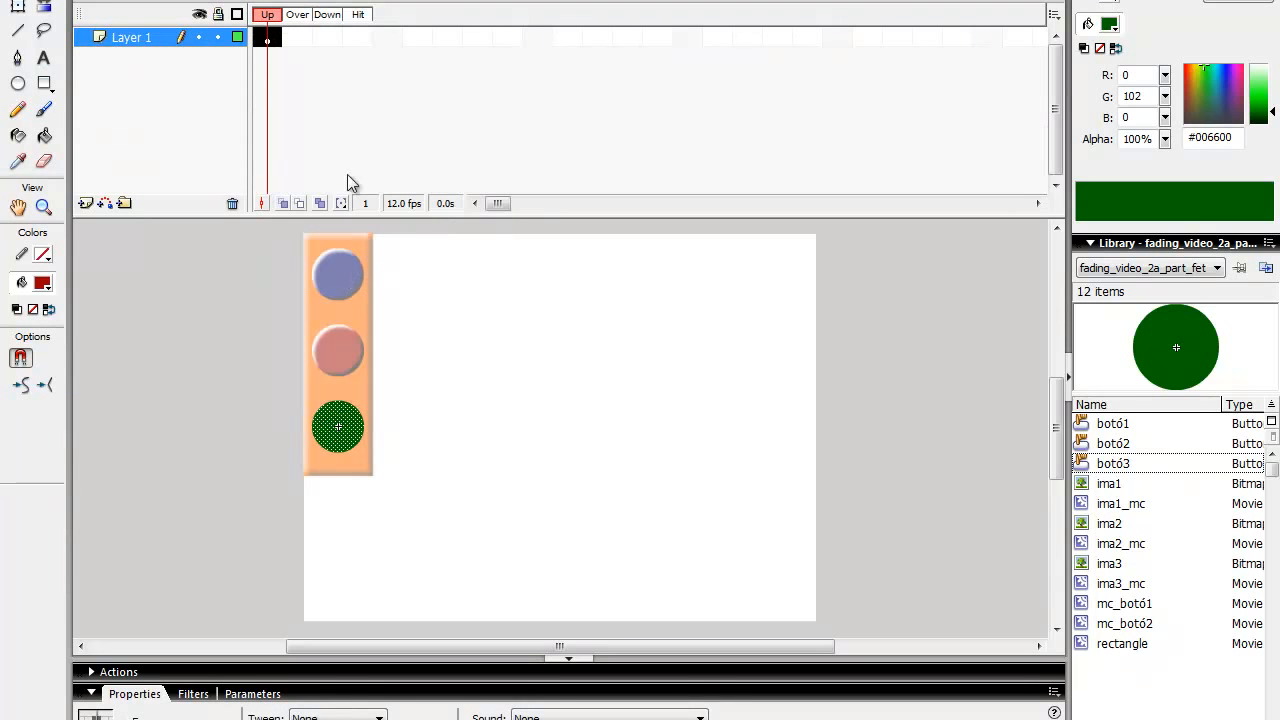
left_click(333, 32)
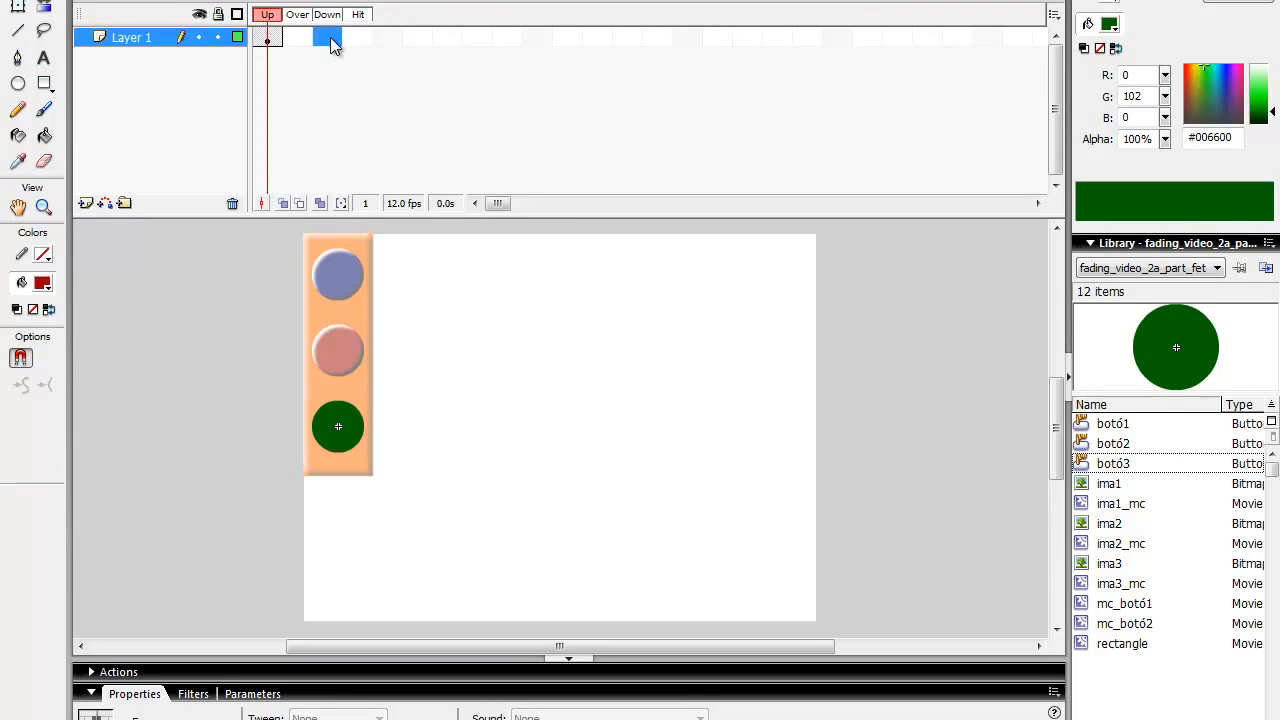
right_click(333, 40)
left_click(405, 294)
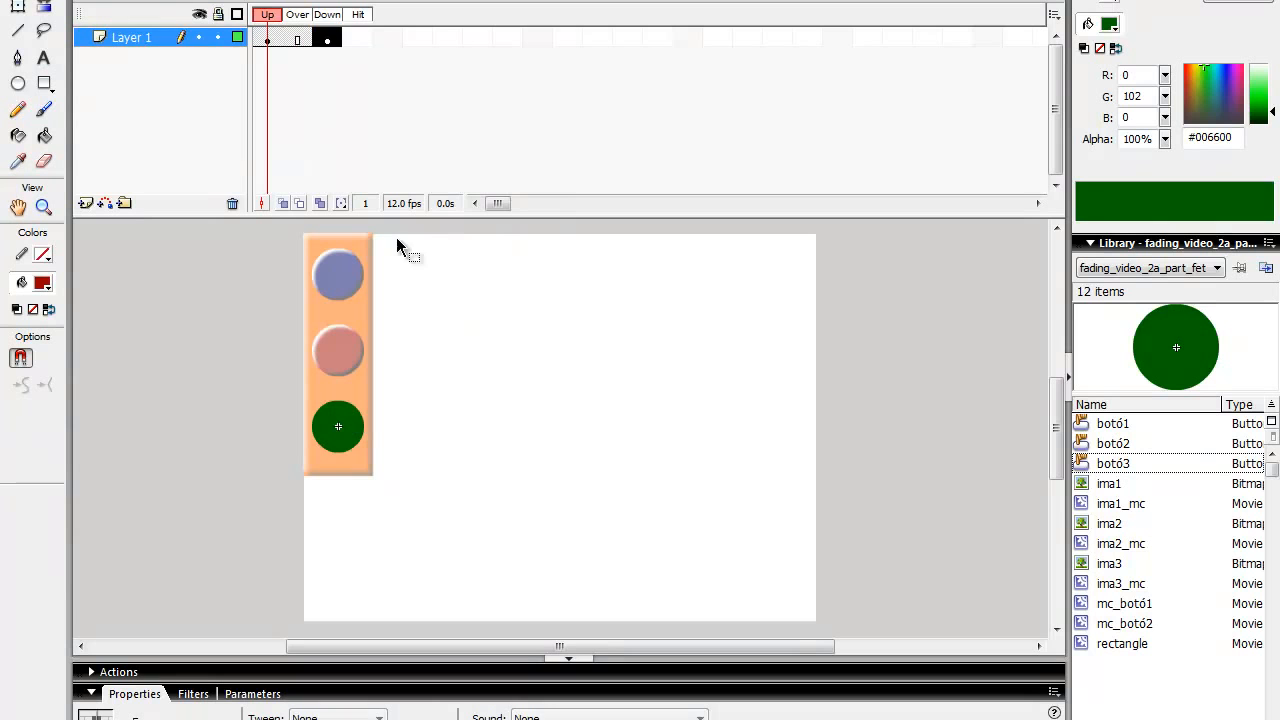
left_click(331, 40)
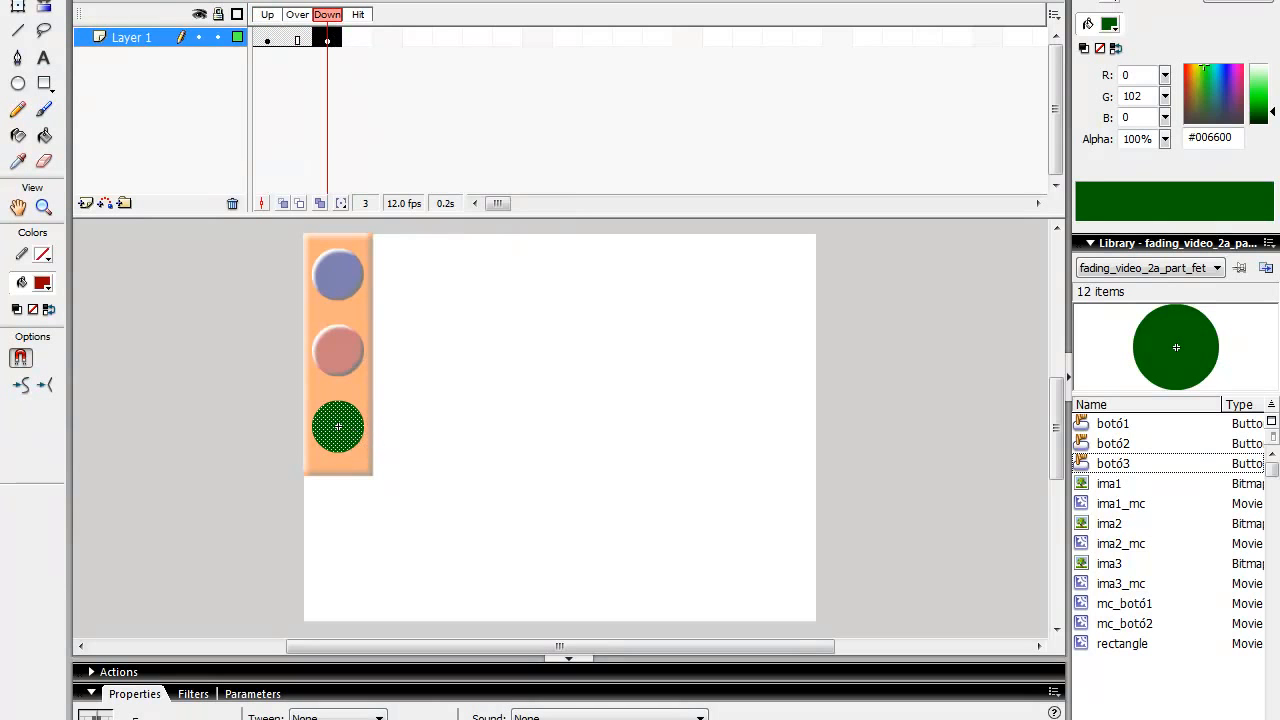
Step: Convert the green circle in the Down frame to a movie clip symbol named mc_botó3
left_click(205, 1)
left_click(210, 4)
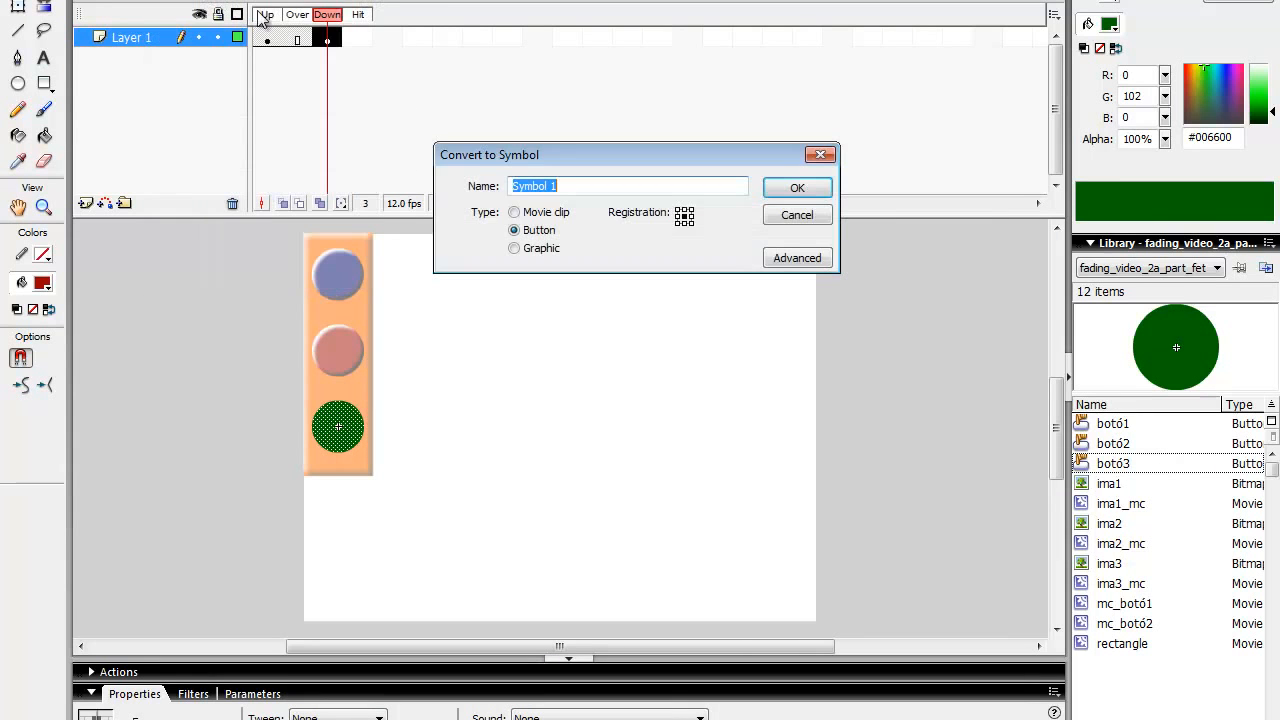
type("mc_botó3")
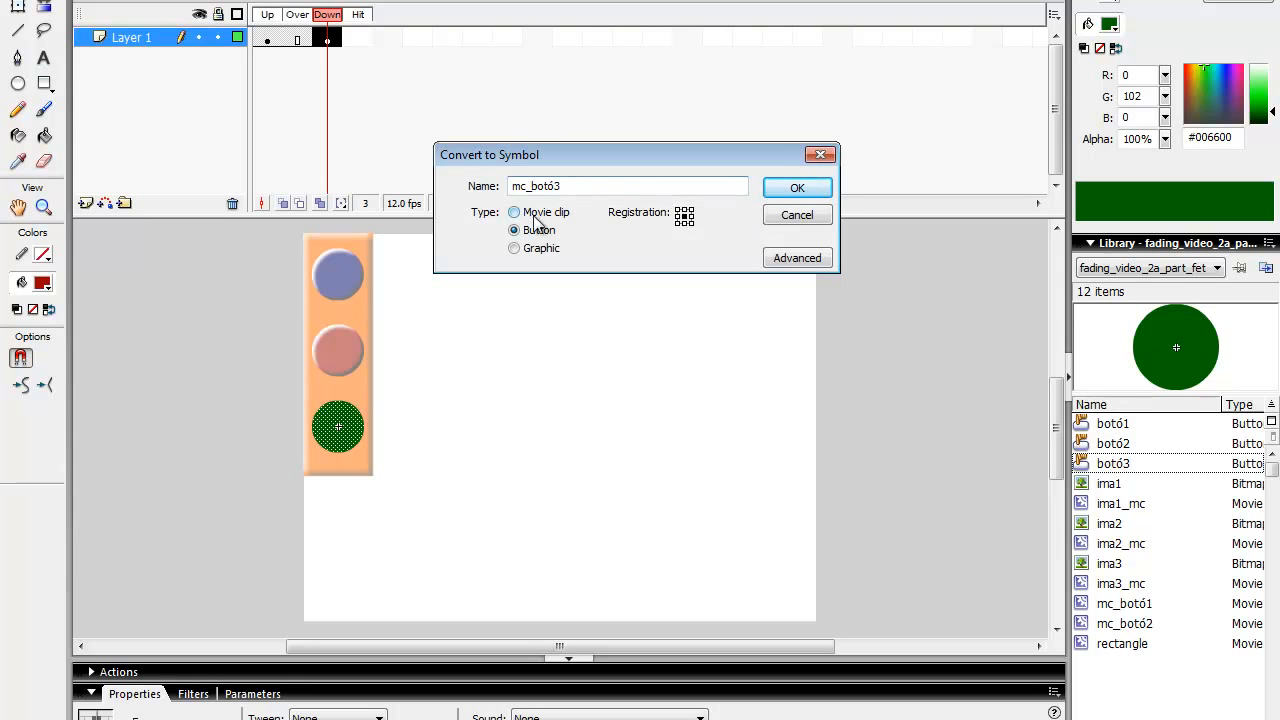
left_click(531, 211)
left_click(798, 188)
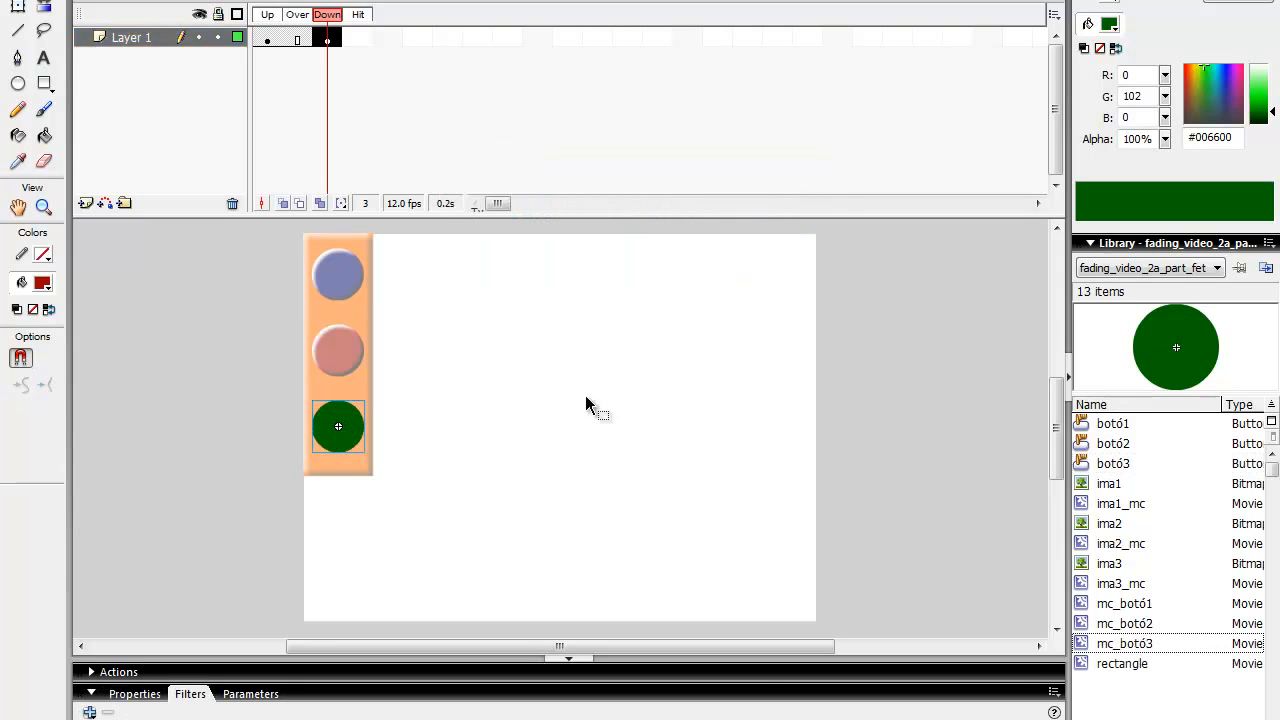
Step: Add a red Glow filter with increased blur to the green movie clip and return to the main timeline
left_click(89, 712)
left_click(150, 618)
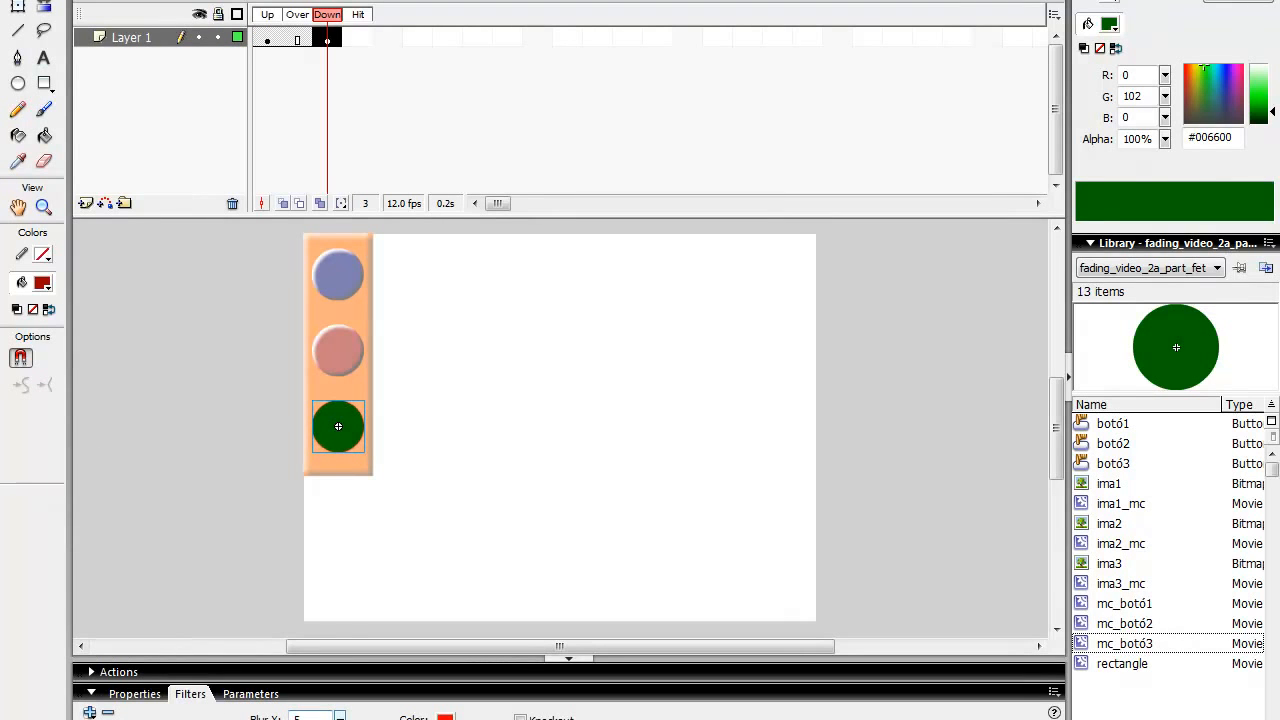
left_click(341, 716)
key("ctrl+e")
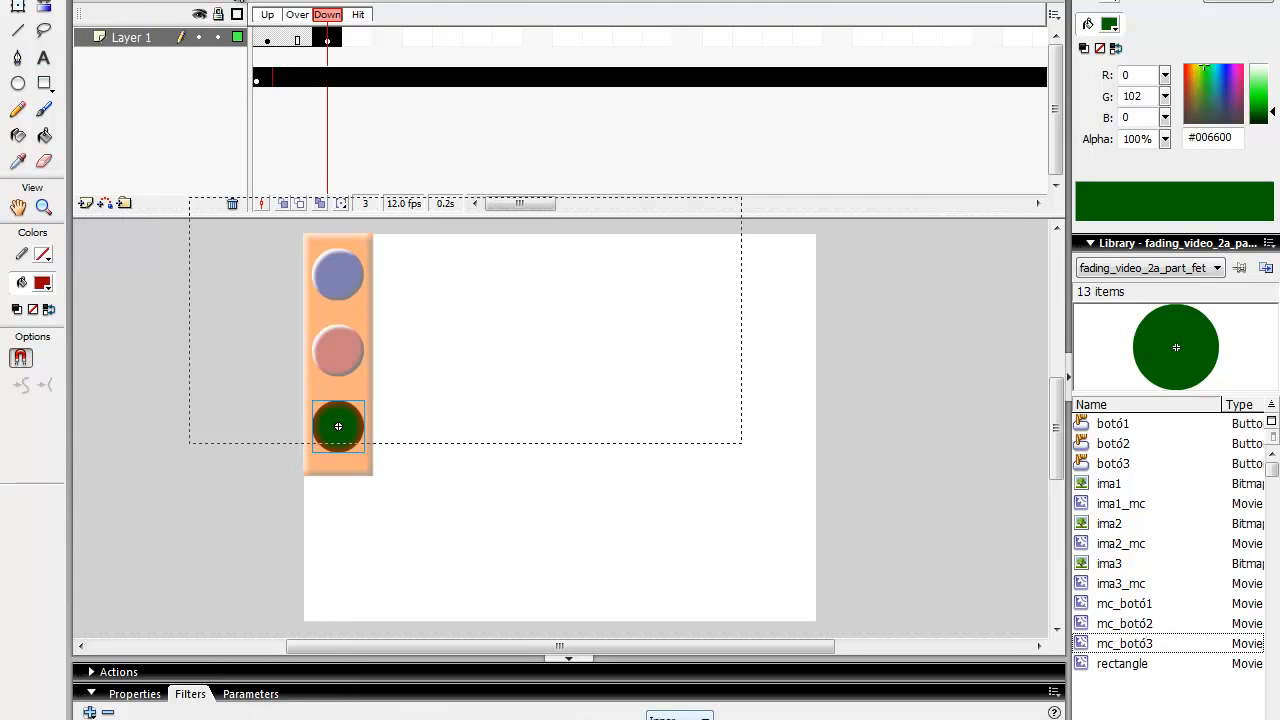
Step: Test the movie to check the three buttons, close the preview and clear the selection on the stage
left_click(342, 5)
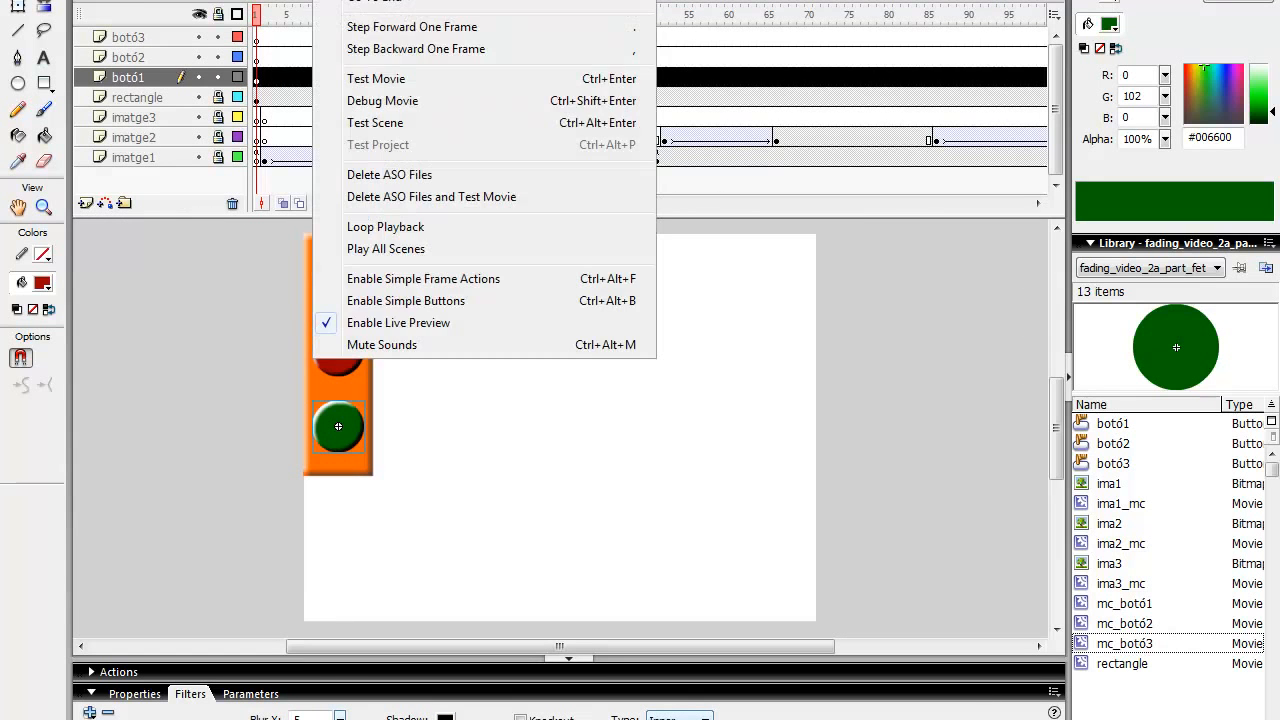
left_click(371, 80)
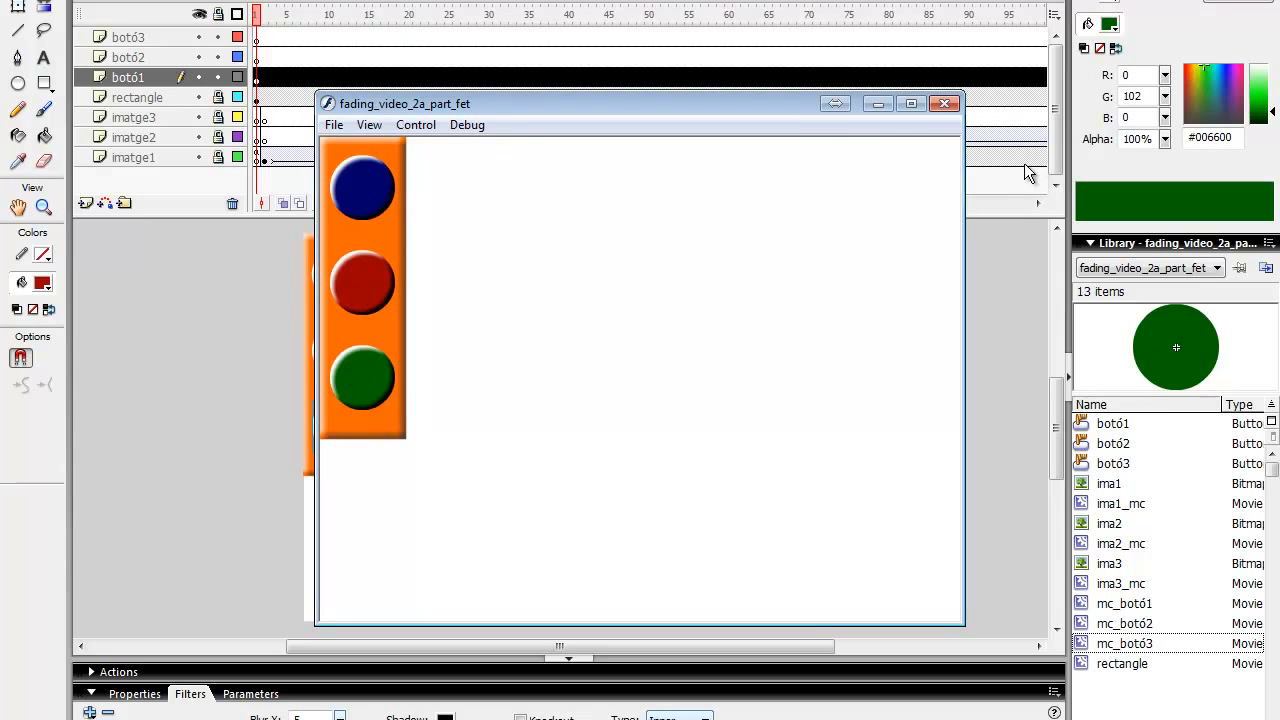
left_click(944, 104)
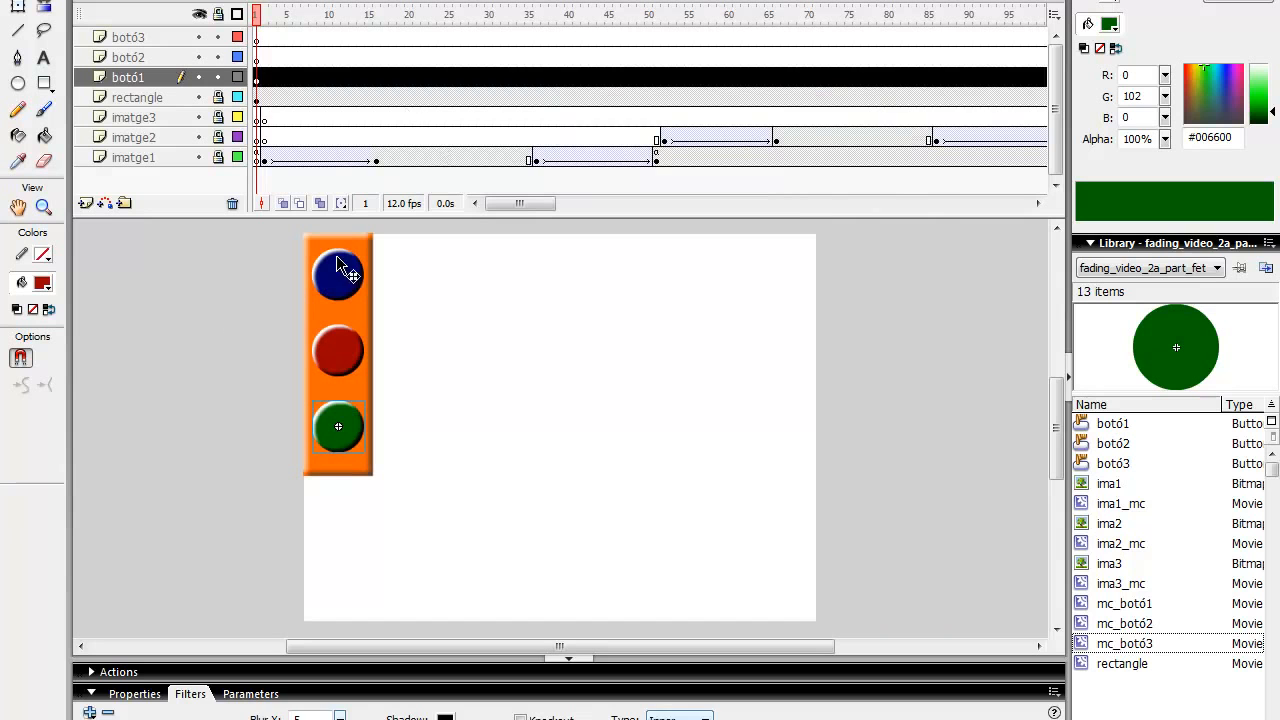
left_click(160, 352)
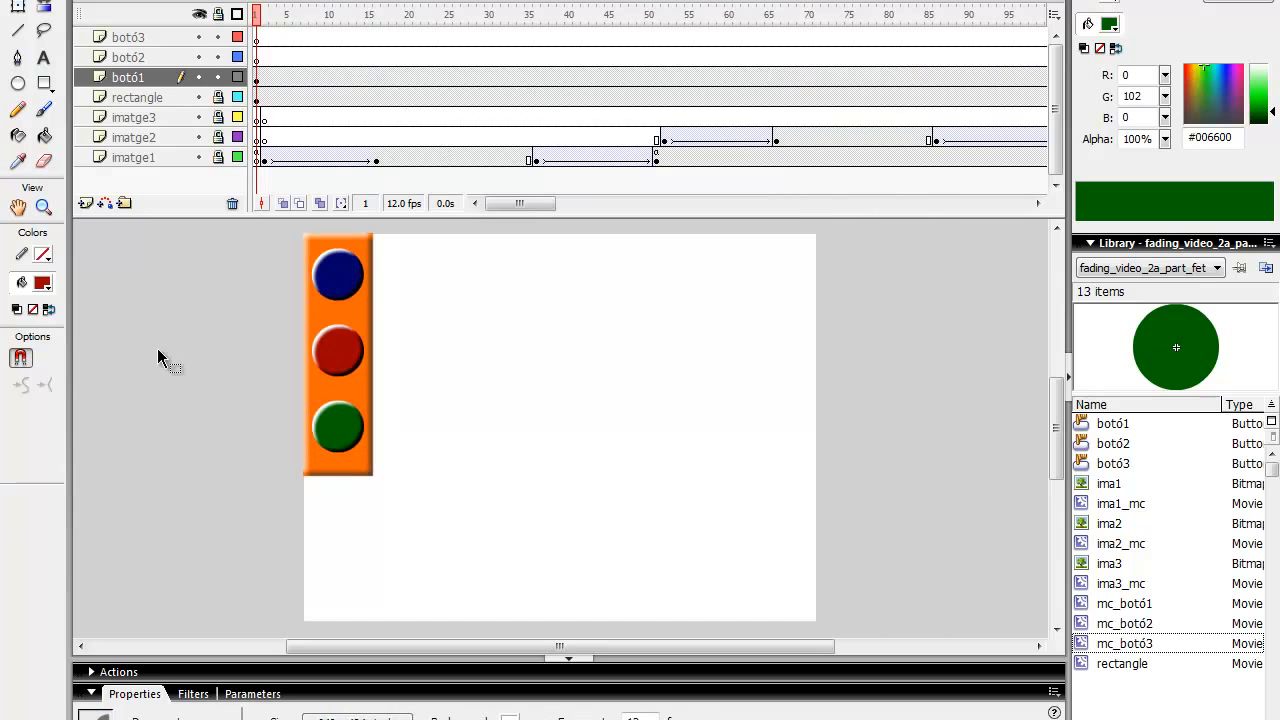
Step: Examine the starting keyframes of the imatge1, imatge2 and imatge3 fades at frames 2, 52 and 102
left_click(264, 158)
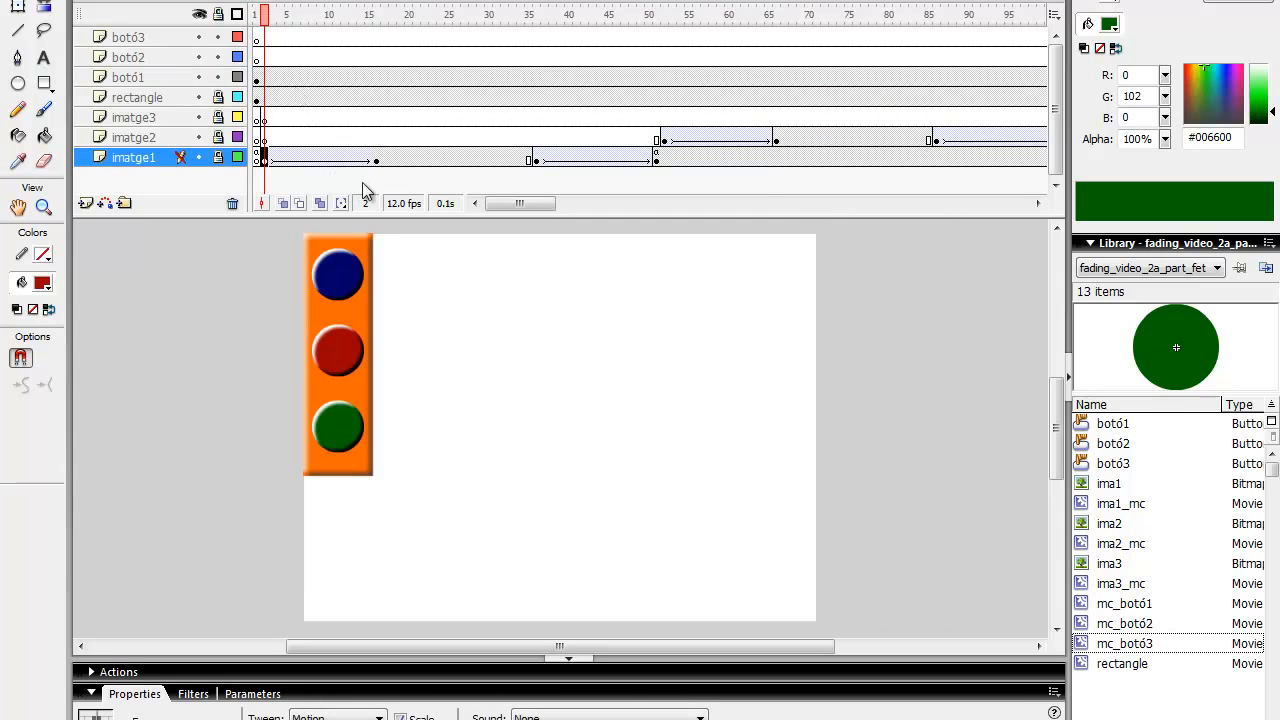
left_click(664, 140)
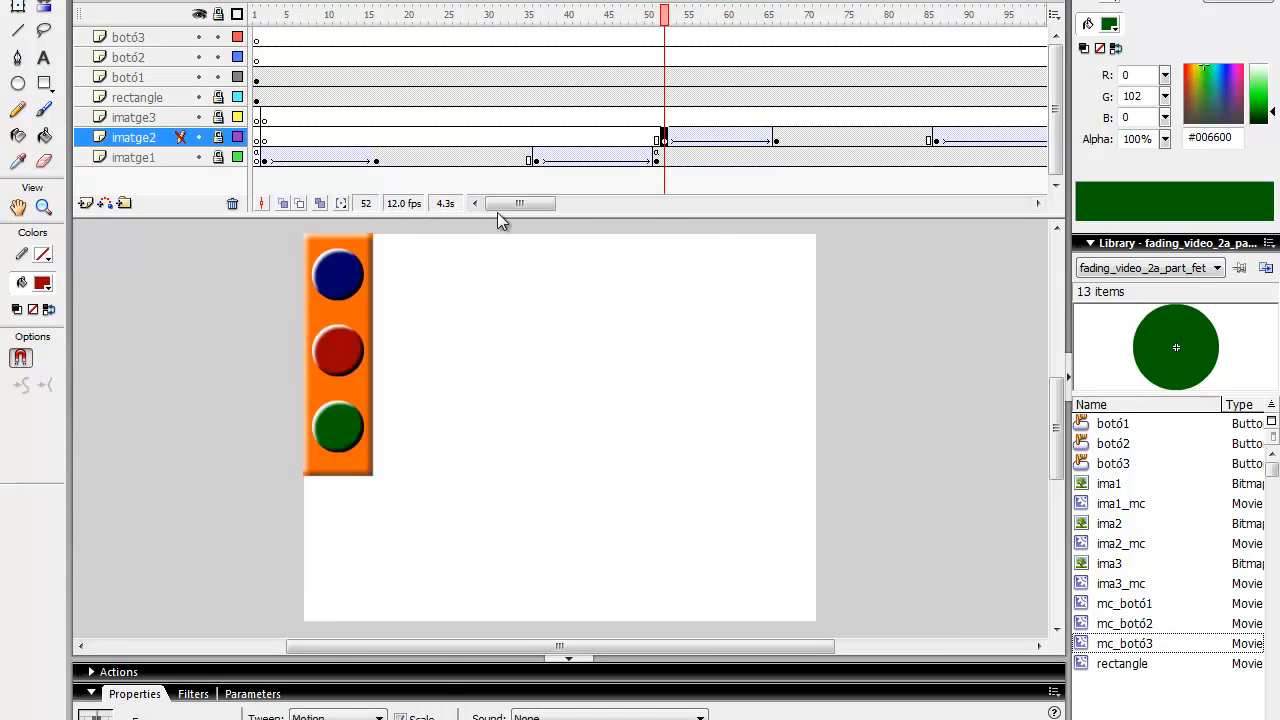
left_click_drag(514, 205, 537, 206)
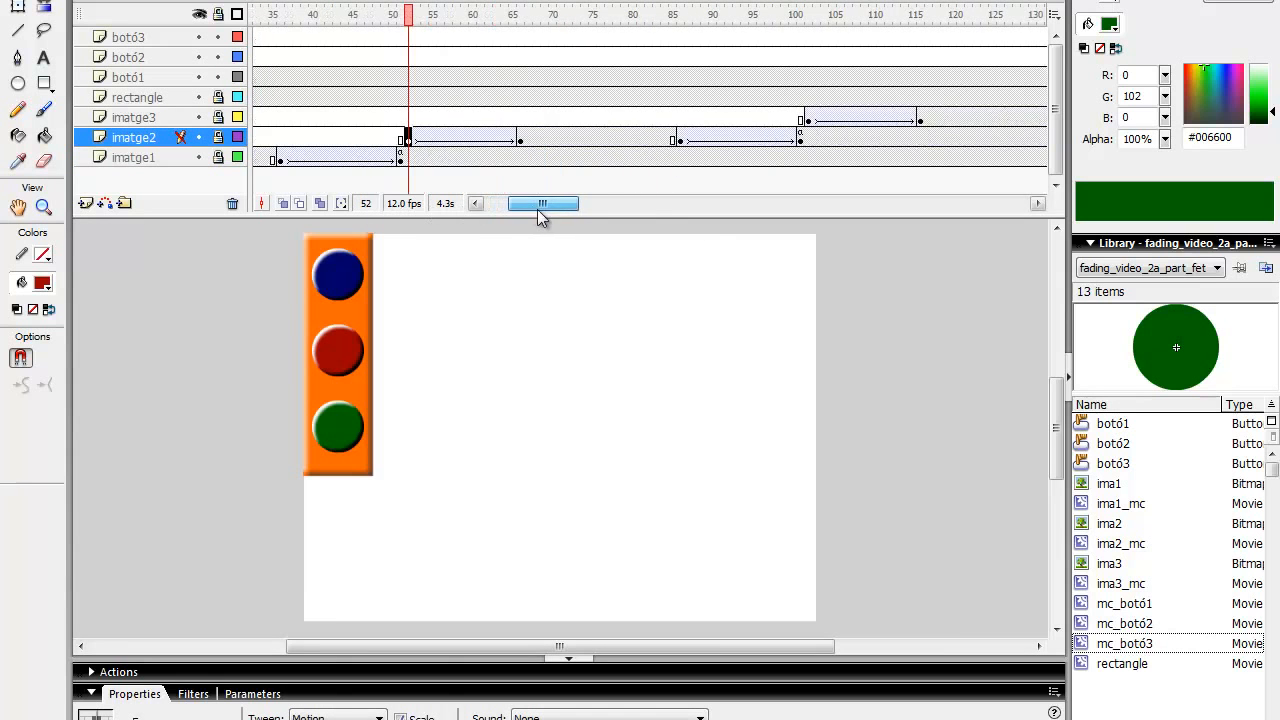
left_click(808, 119)
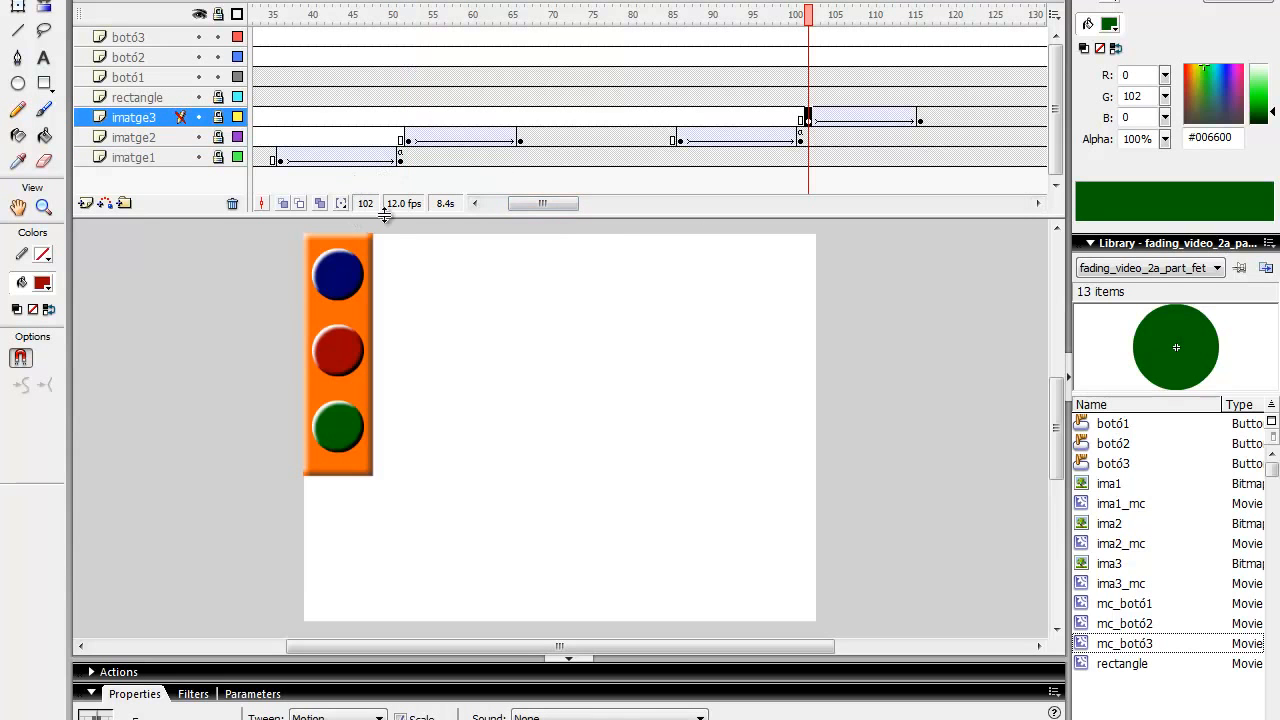
Step: Attach the script on (press) {gotoAndPlay(2)} to the blue button on the stage
left_click(340, 273)
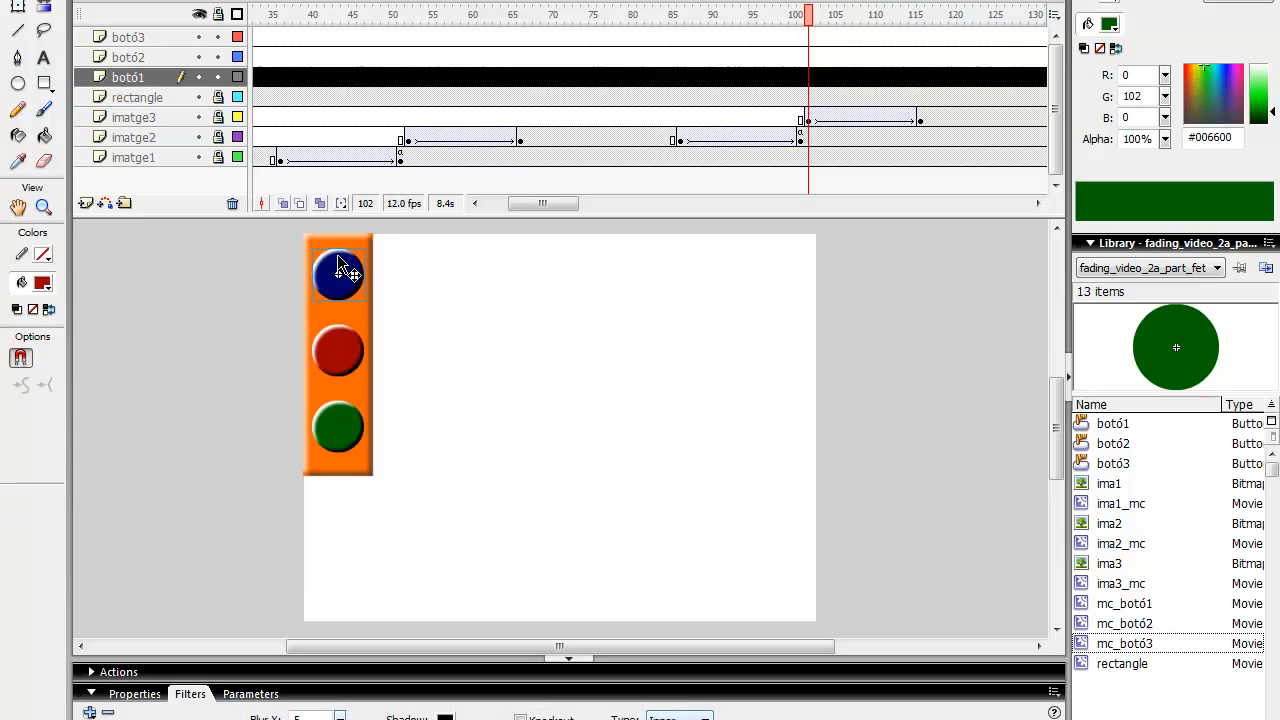
left_click(106, 672)
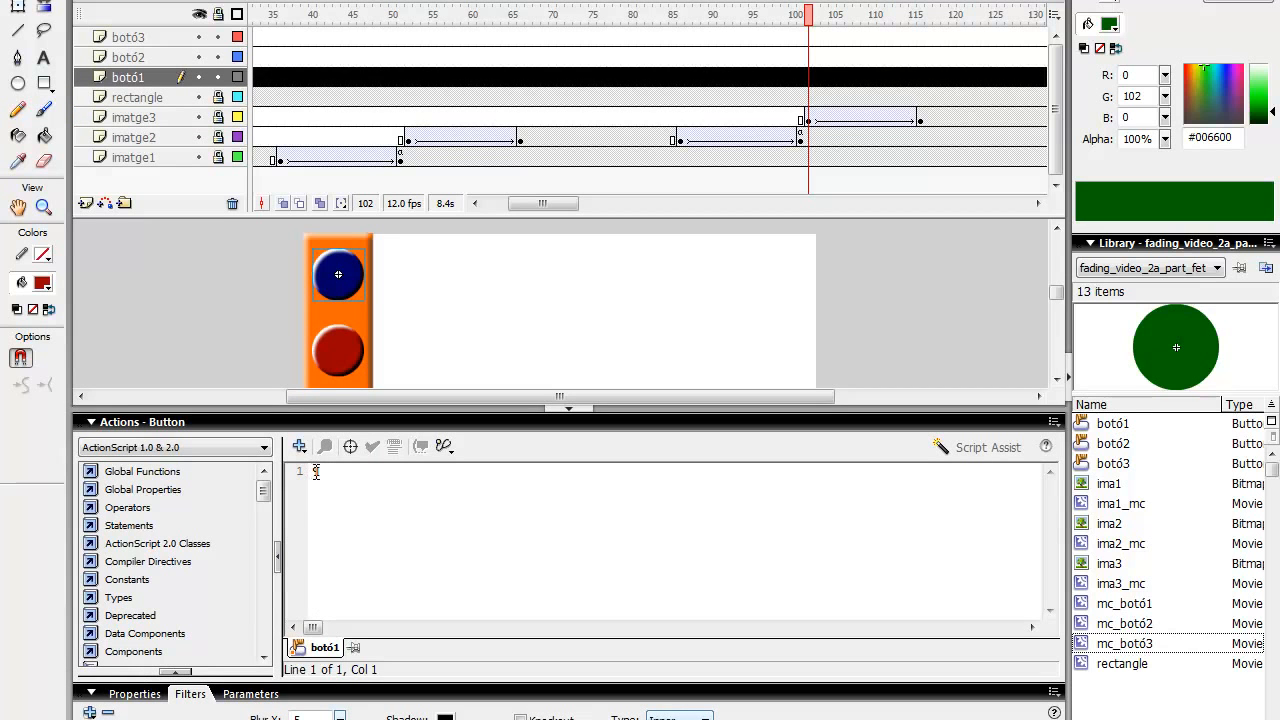
left_click(316, 471)
type("on (press")
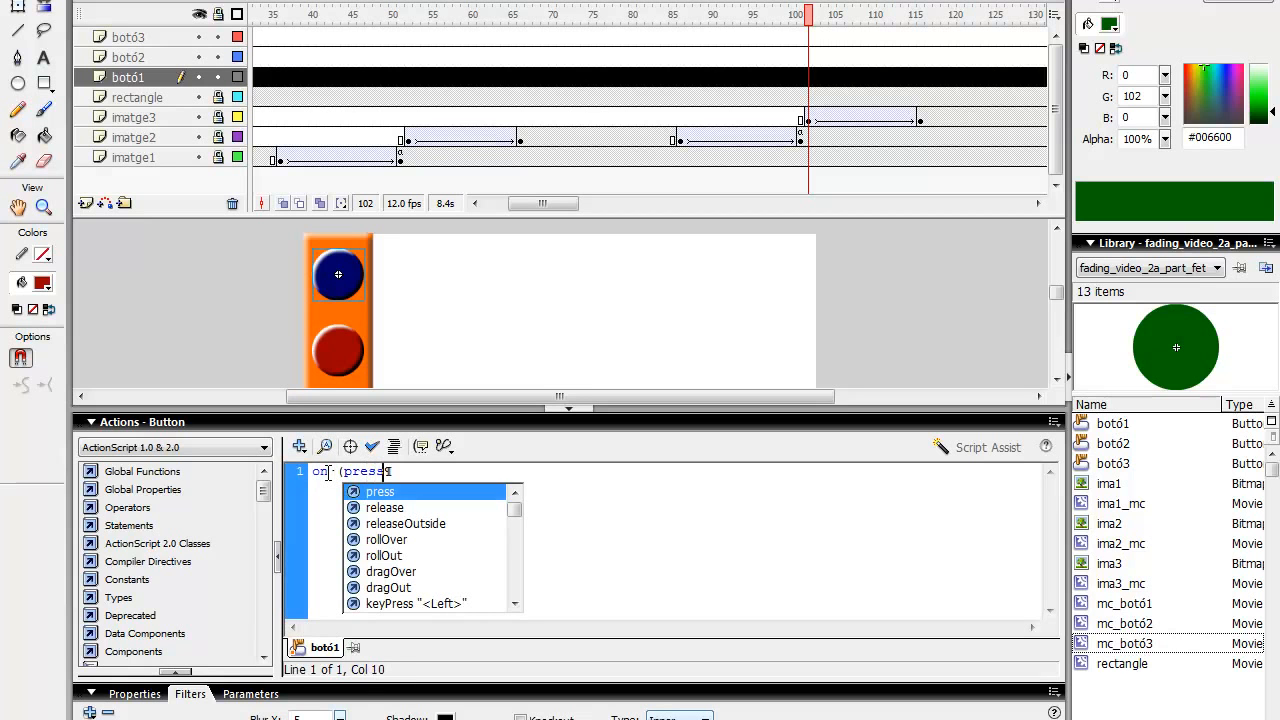
type(") {gotoAndPlay(2)")
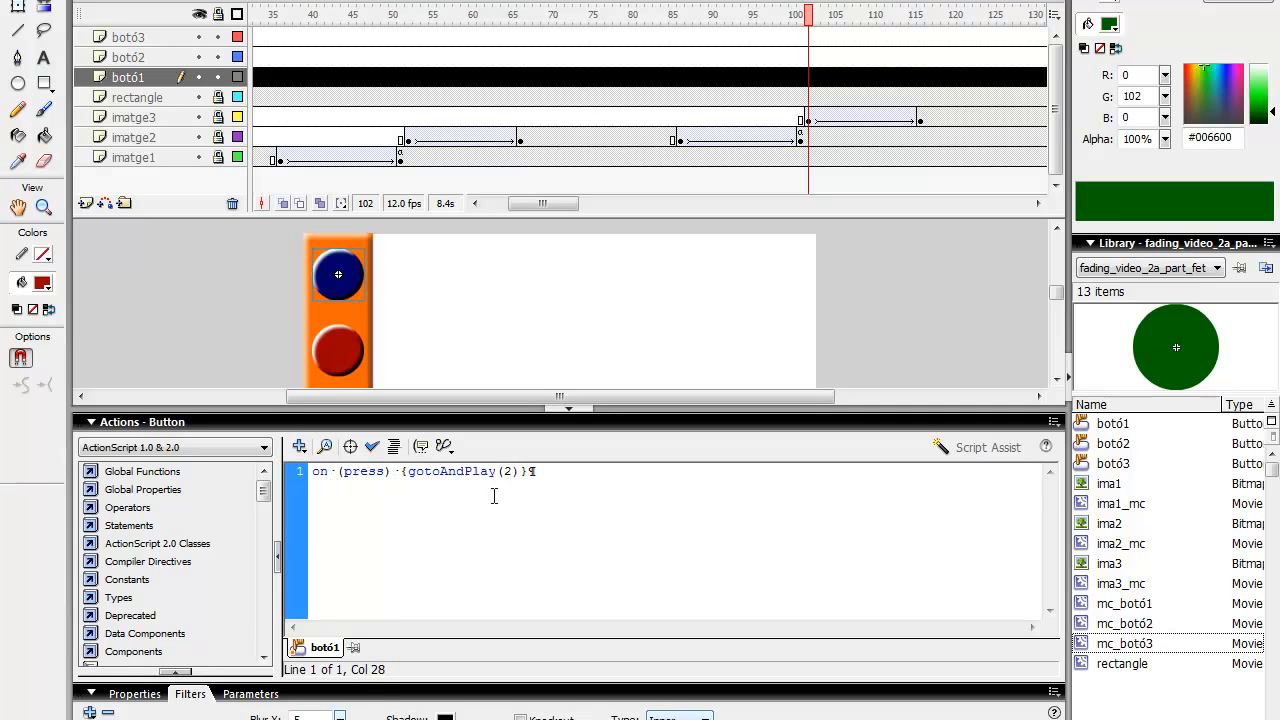
Step: Copy the blue button's whole script to the clipboard and collapse the script editor
left_click_drag(528, 472, 313, 477)
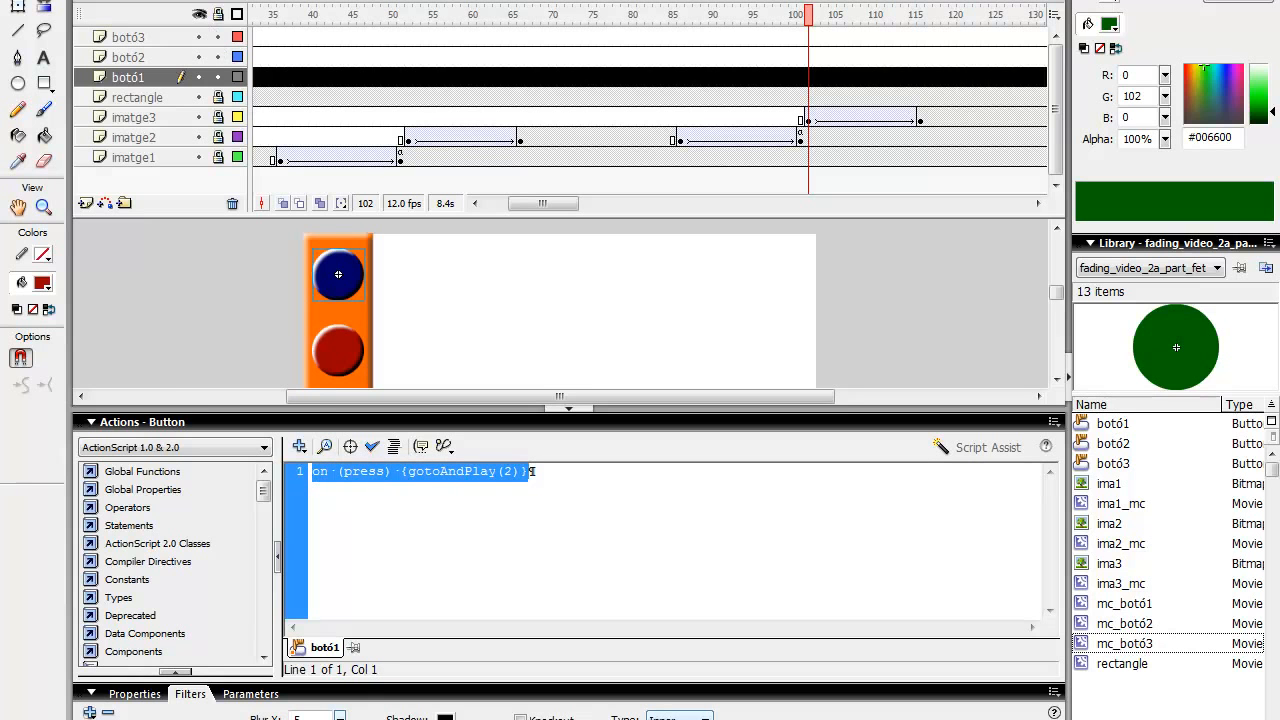
left_click(50, 0)
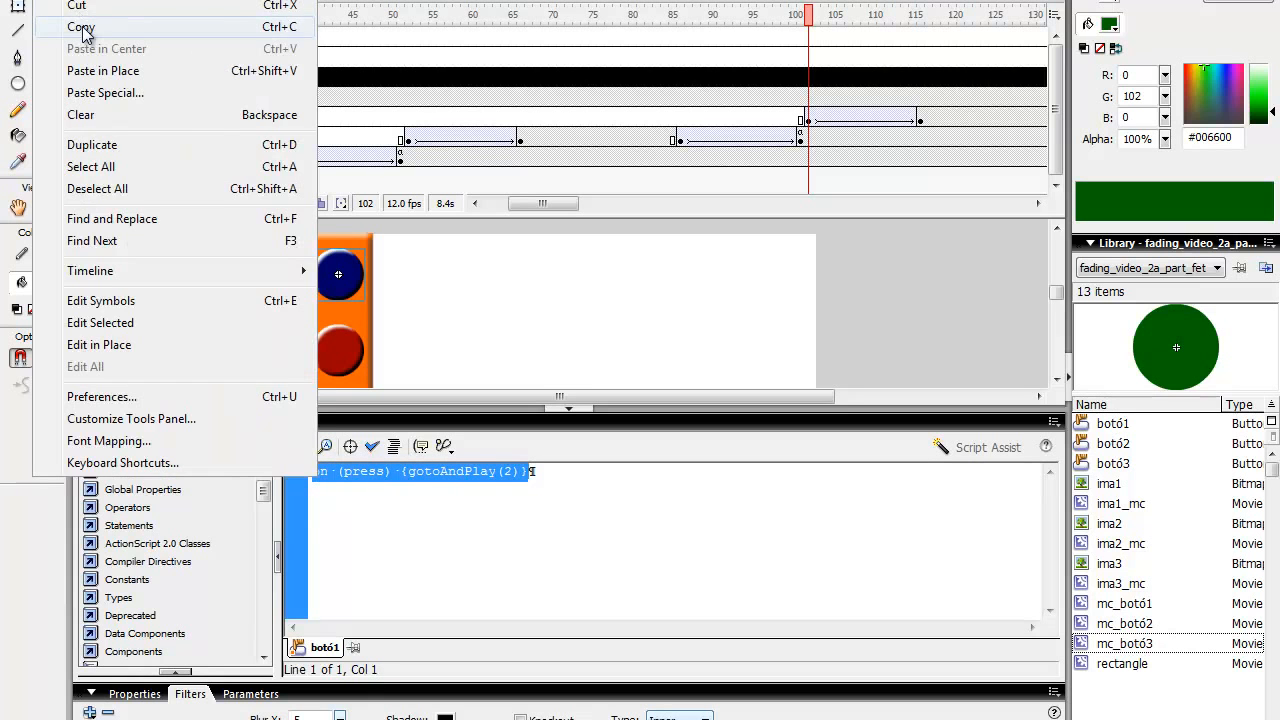
left_click(86, 26)
left_click(512, 502)
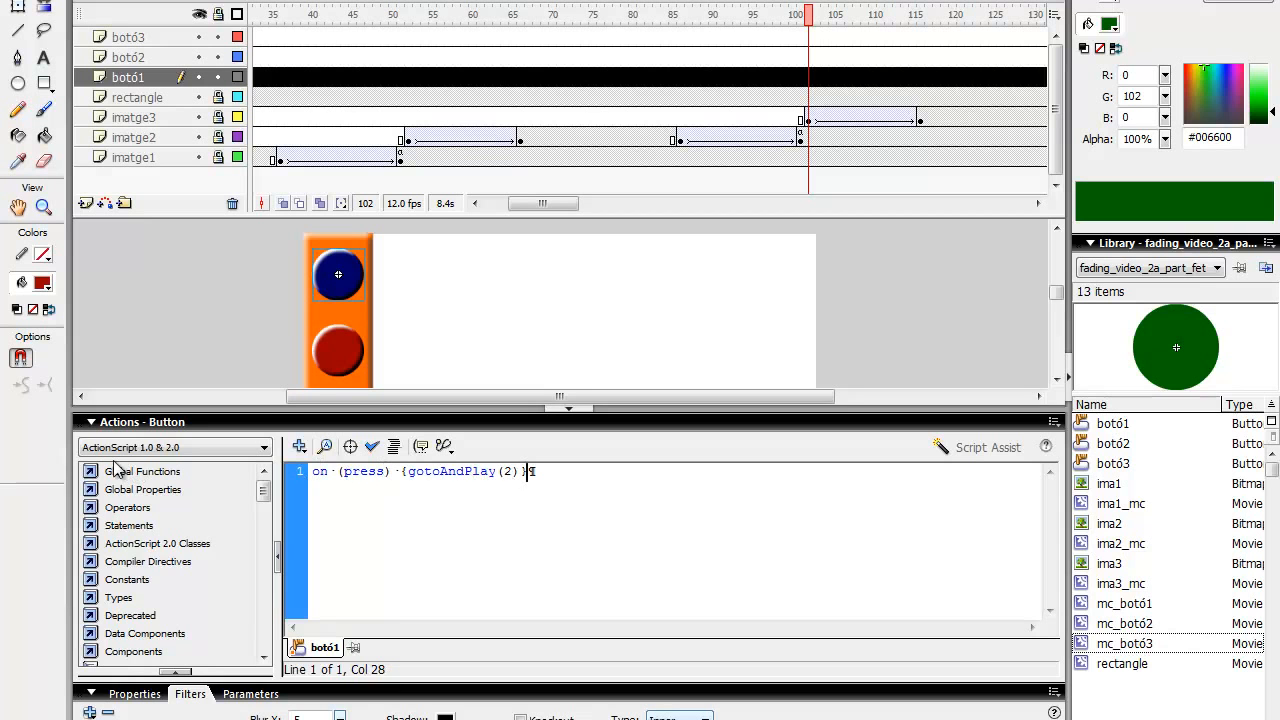
left_click(110, 422)
Step: Paste the copied script onto the red button and change its gotoAndPlay frame to 52
left_click(336, 352)
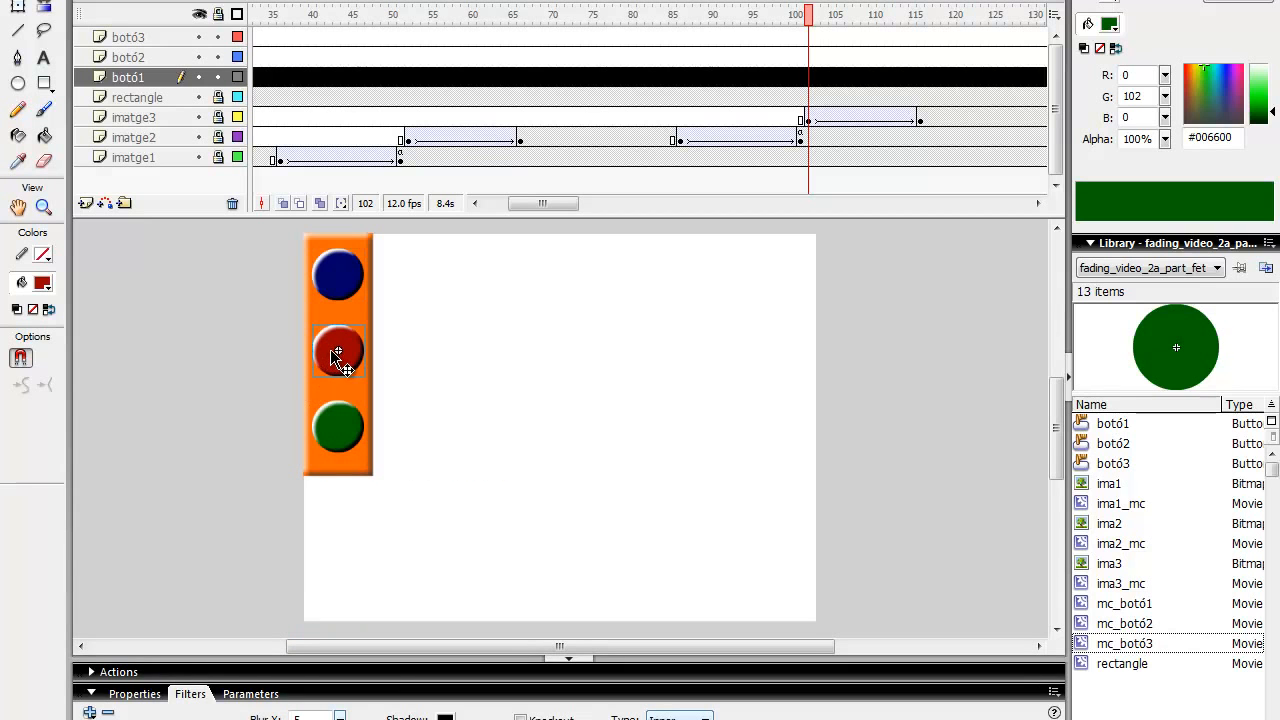
left_click(120, 671)
left_click(314, 471)
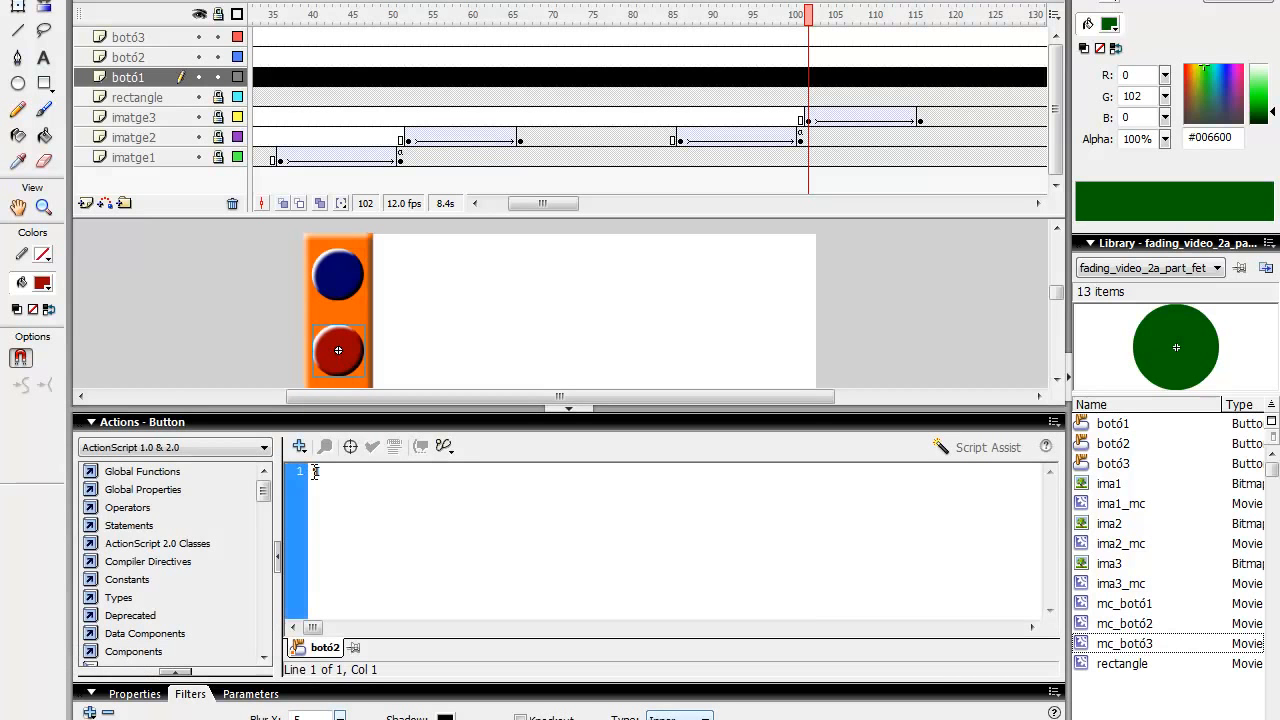
key("ctrl+v")
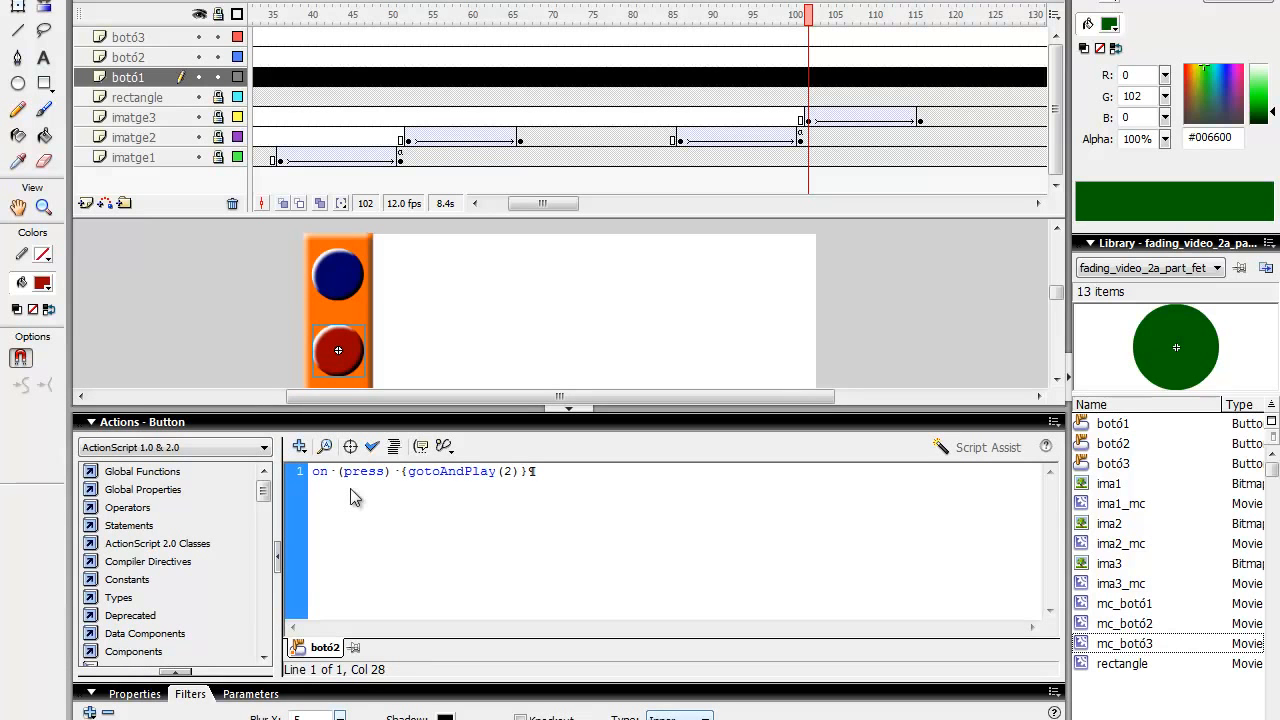
type("5")
left_click(135, 422)
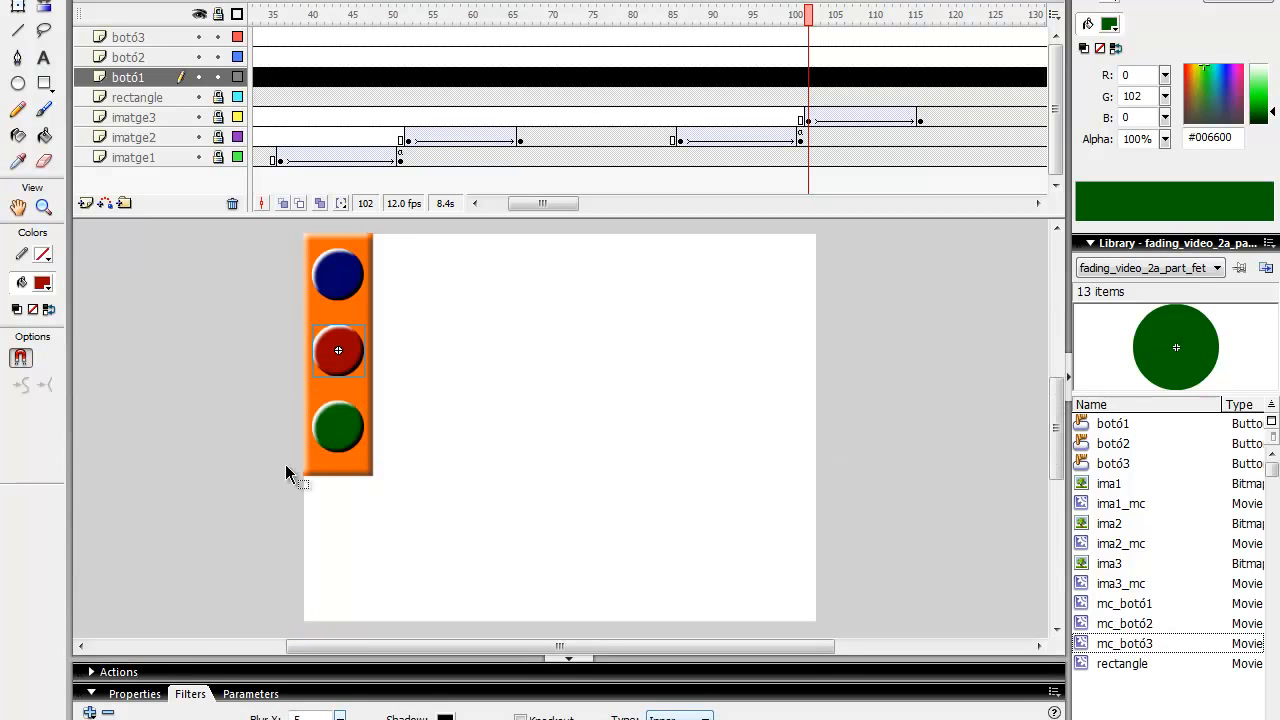
Step: Paste the copied script onto the green button with gotoAndPlay frame 102, and check its syntax
left_click(338, 438)
left_click(131, 672)
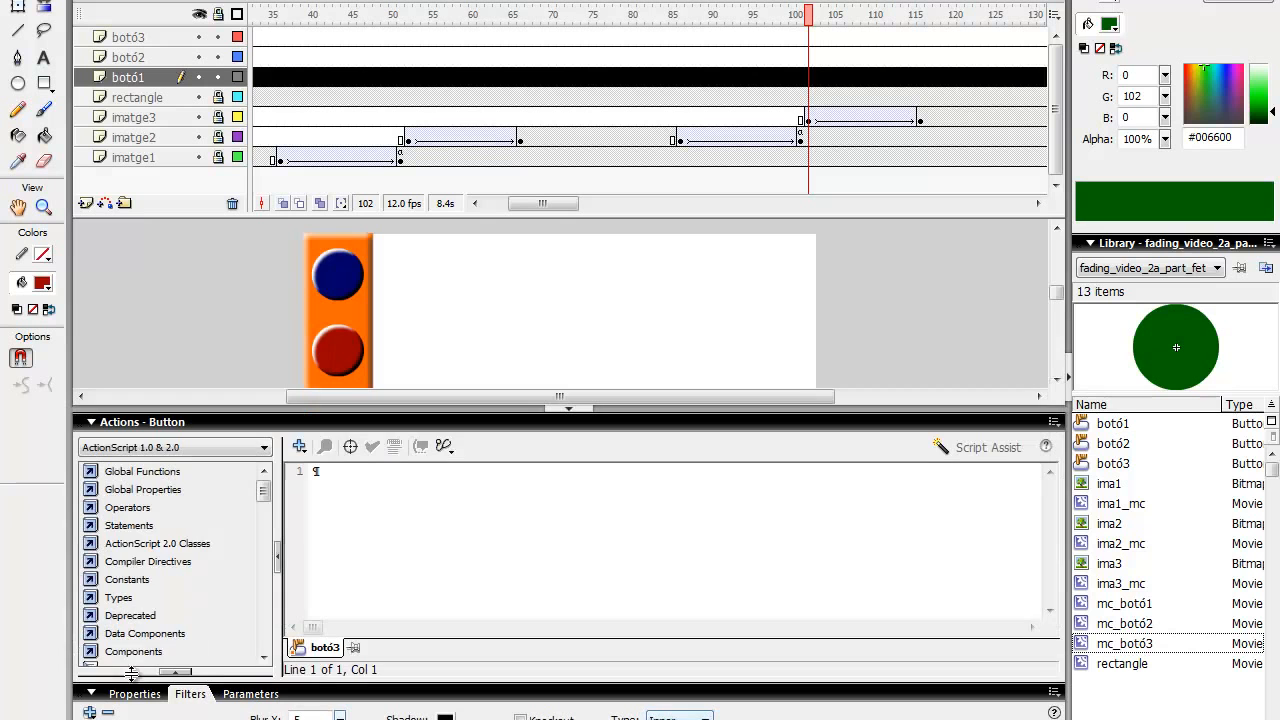
left_click(315, 472)
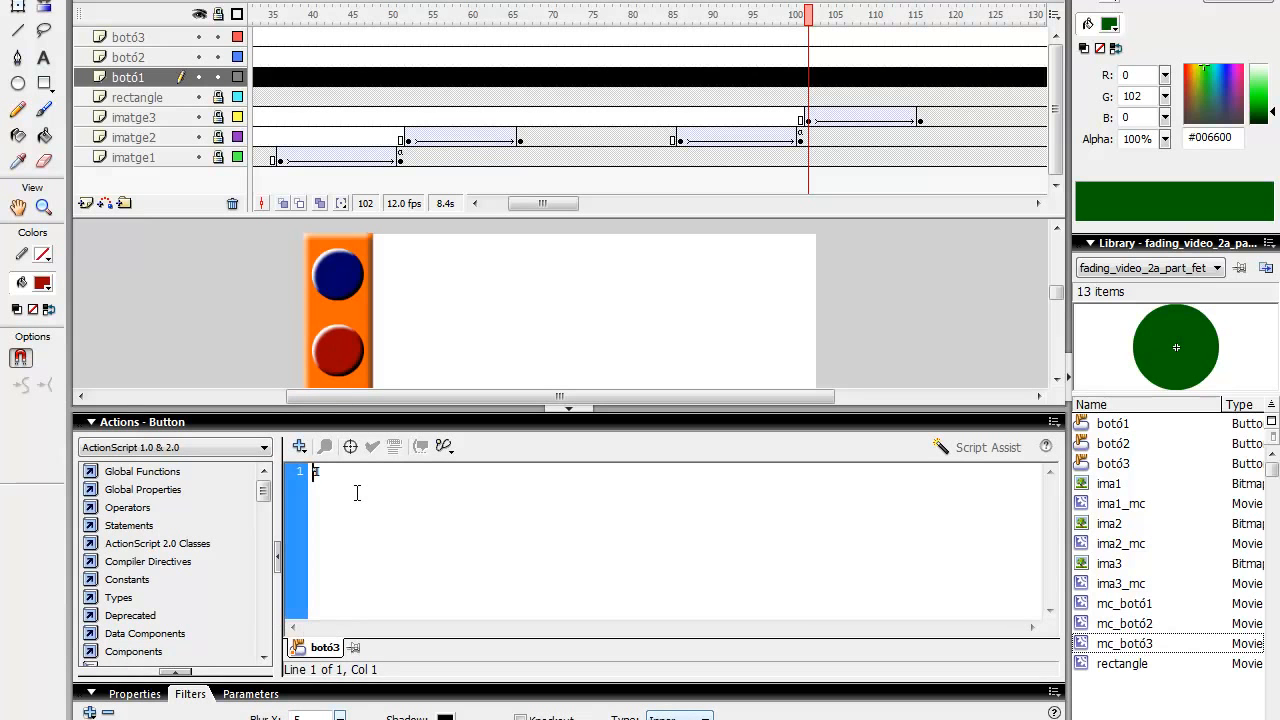
key("ctrl+v")
key("Left")
type("10")
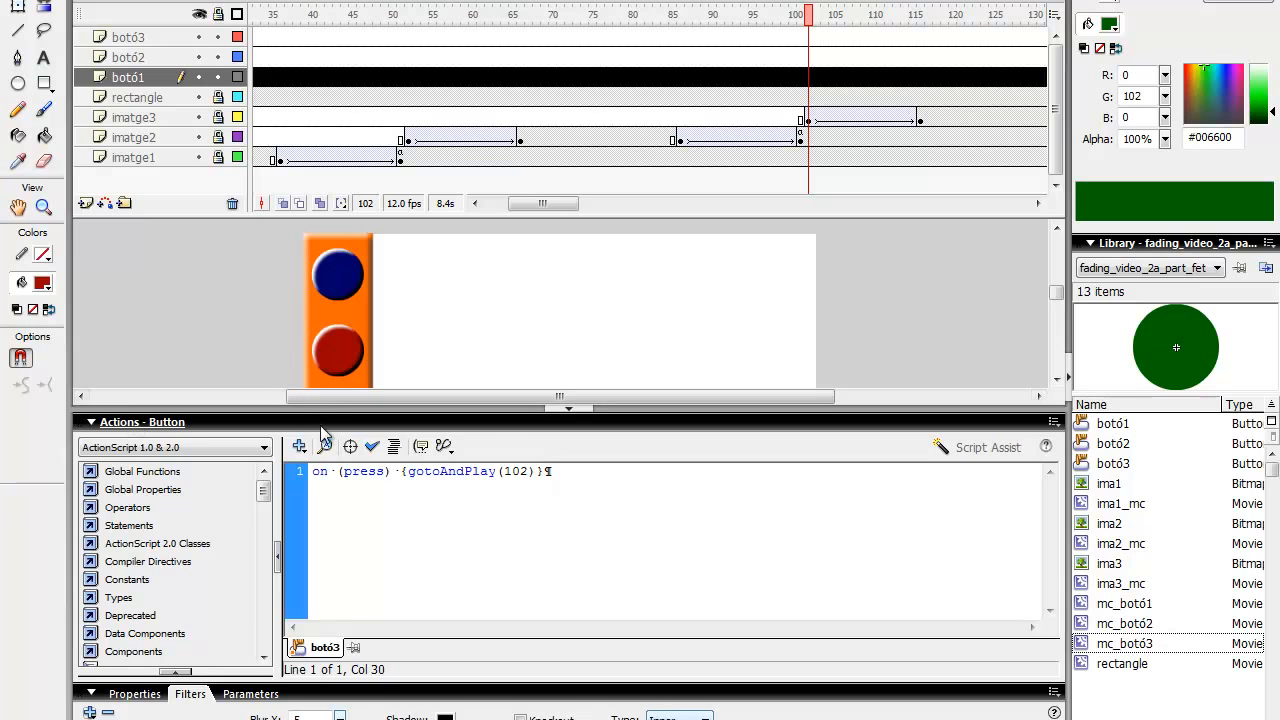
left_click(372, 447)
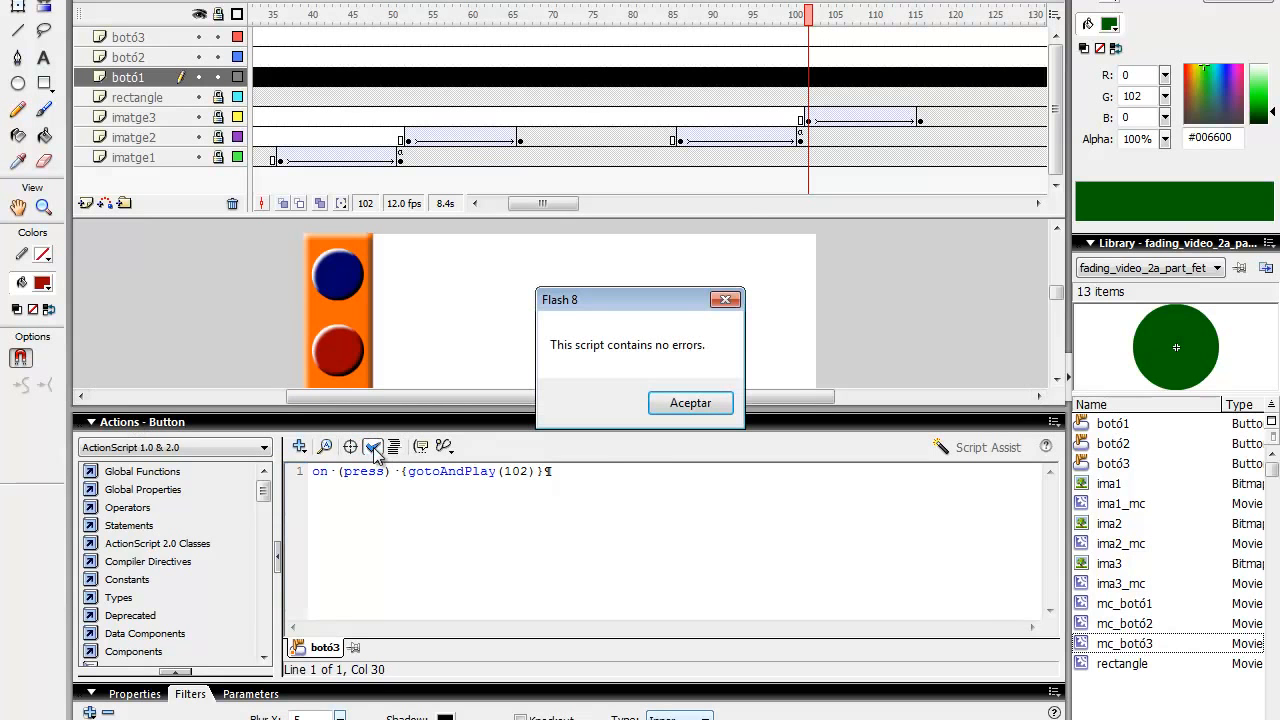
left_click(690, 403)
left_click(105, 421)
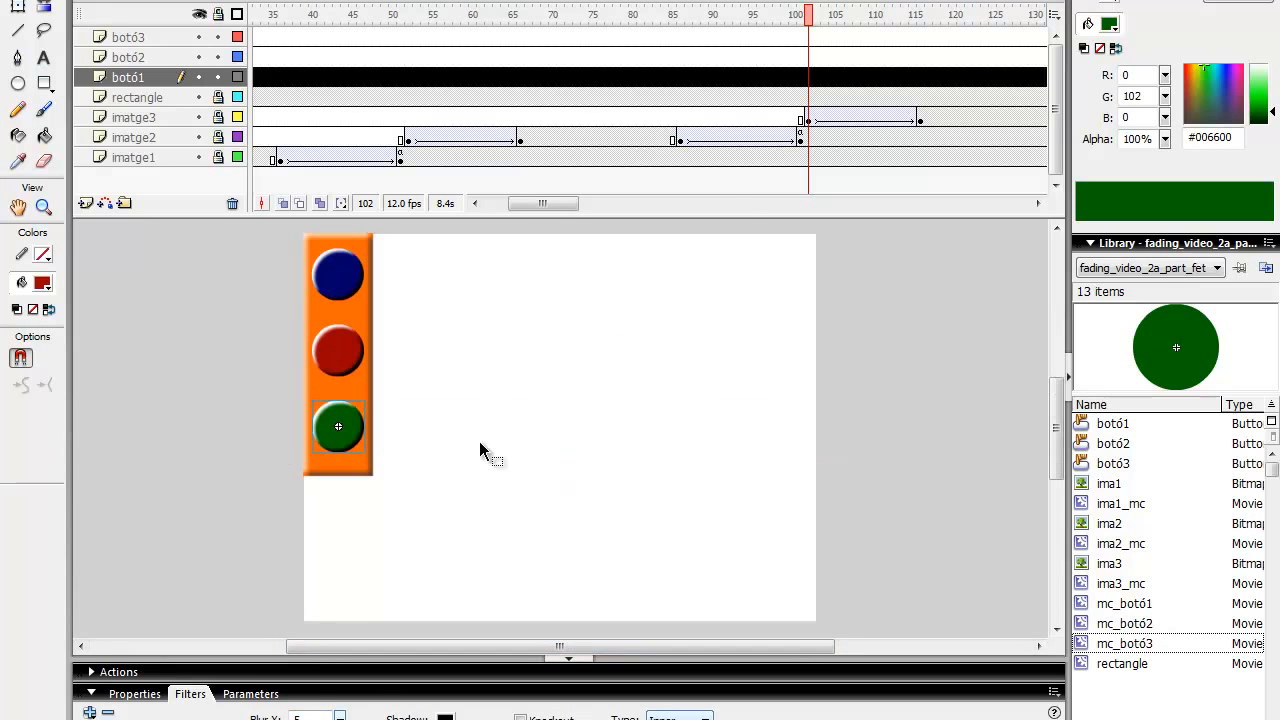
Step: Test the movie by trying the red, green and blue buttons to play their image fades, and close the preview
left_click(335, 0)
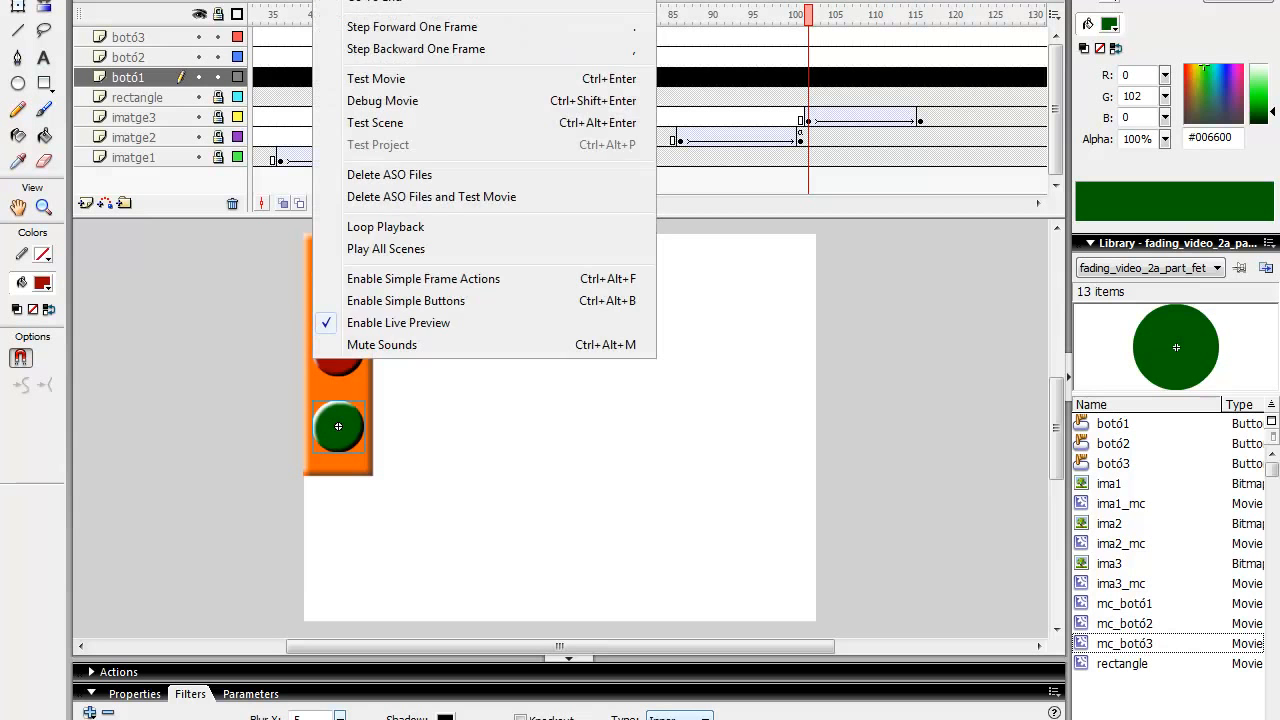
left_click(392, 78)
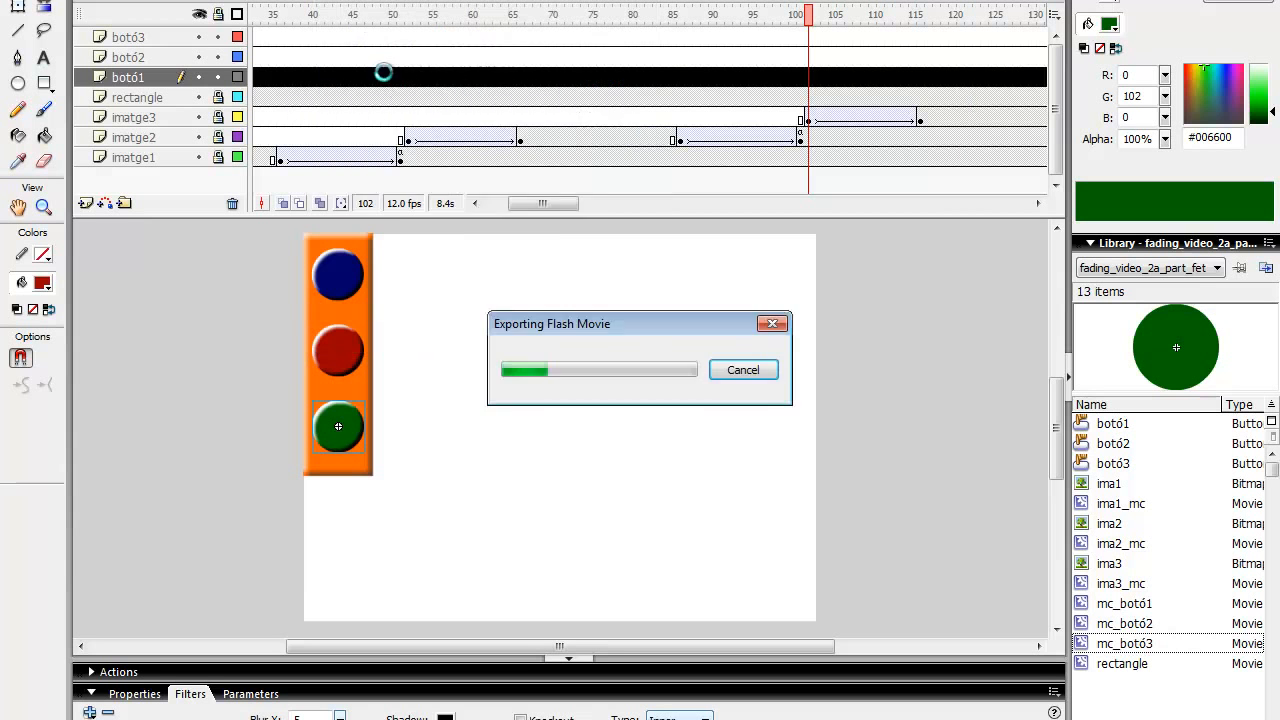
left_click(378, 296)
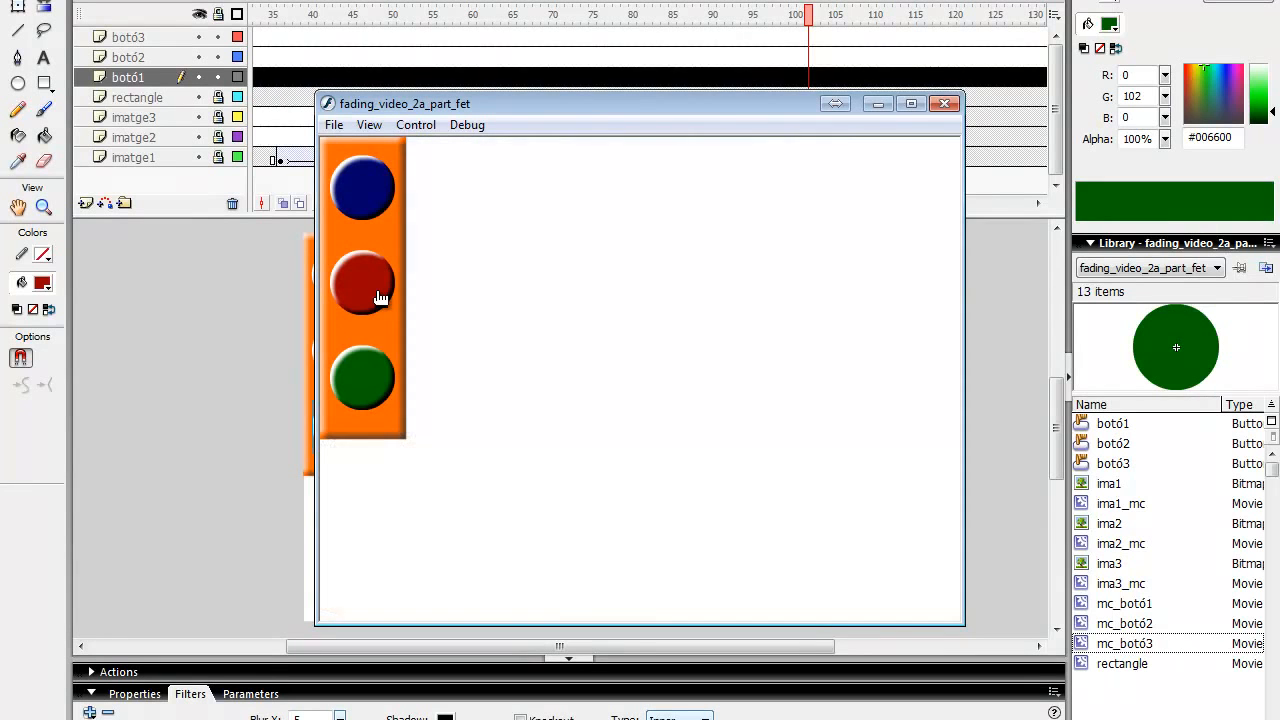
left_click(368, 386)
left_click(368, 204)
left_click(363, 273)
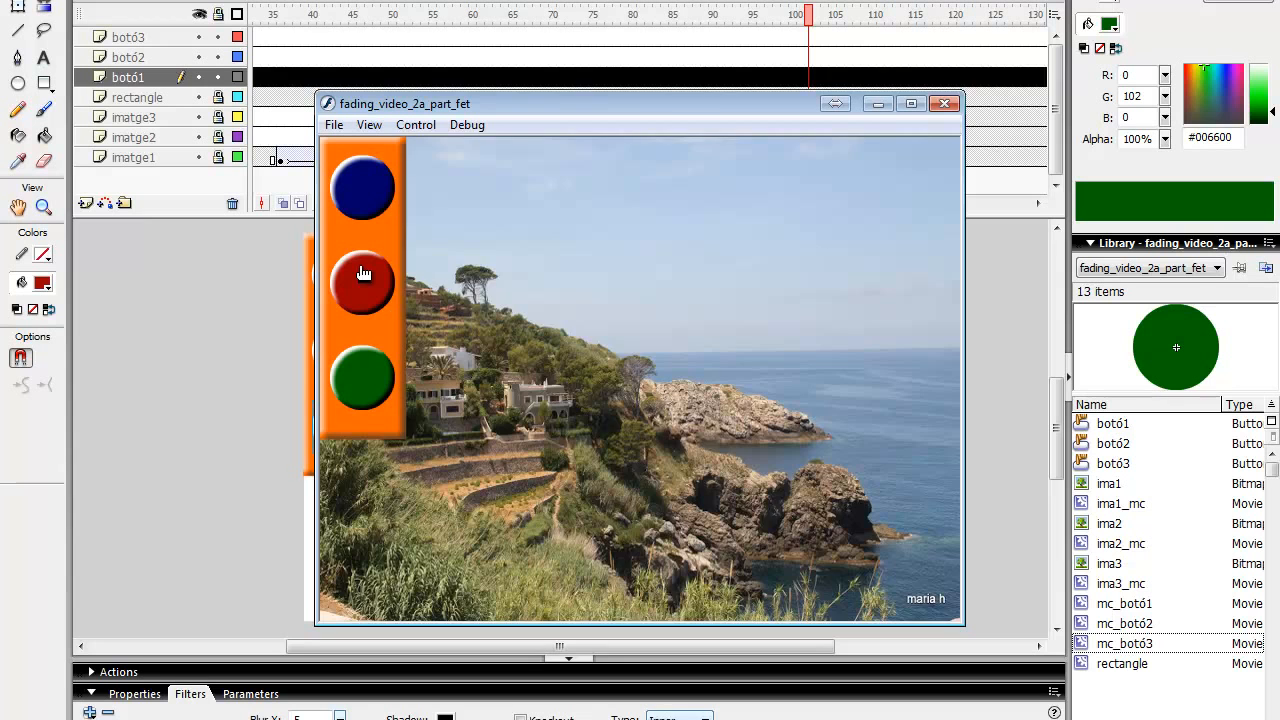
left_click(945, 105)
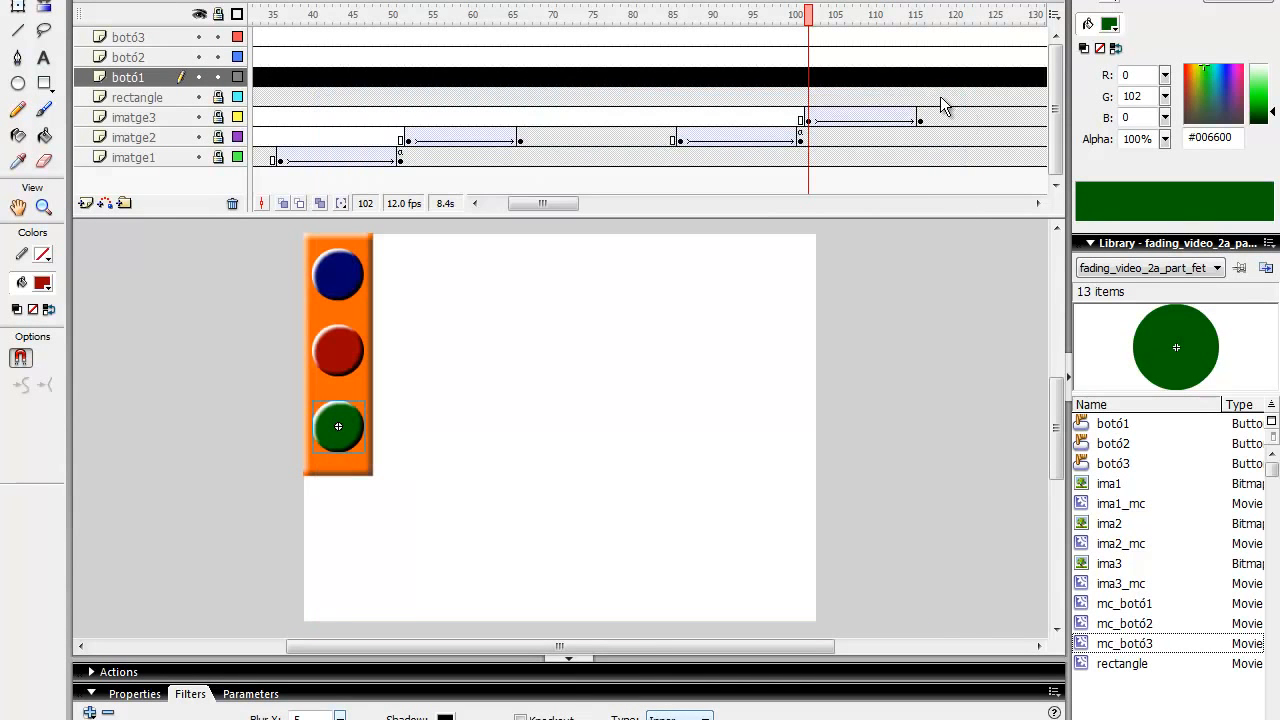